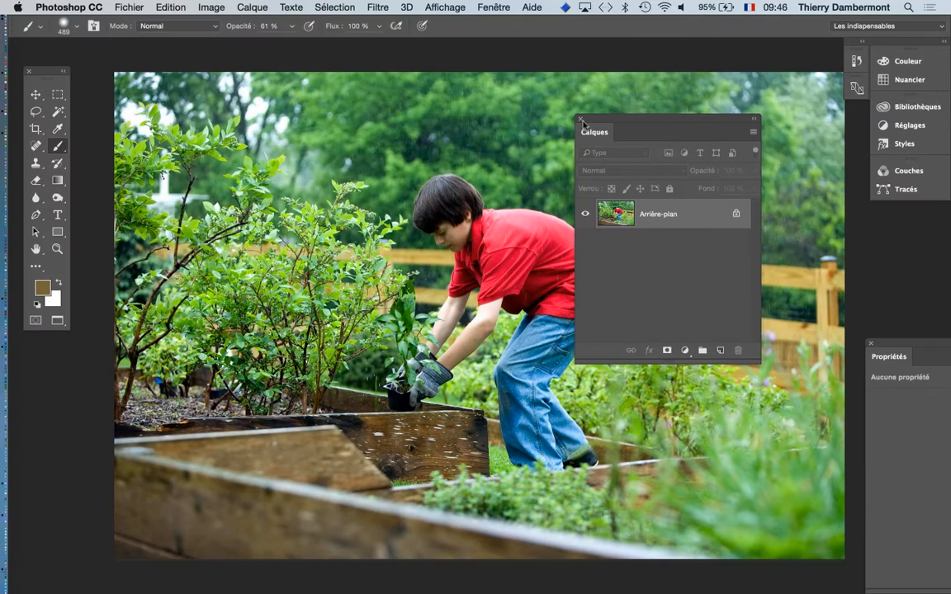
- Close the floating Calques panel so the whole garden photo can be seen
left_click(580, 119)
left_click_drag(477, 210, 448, 204)
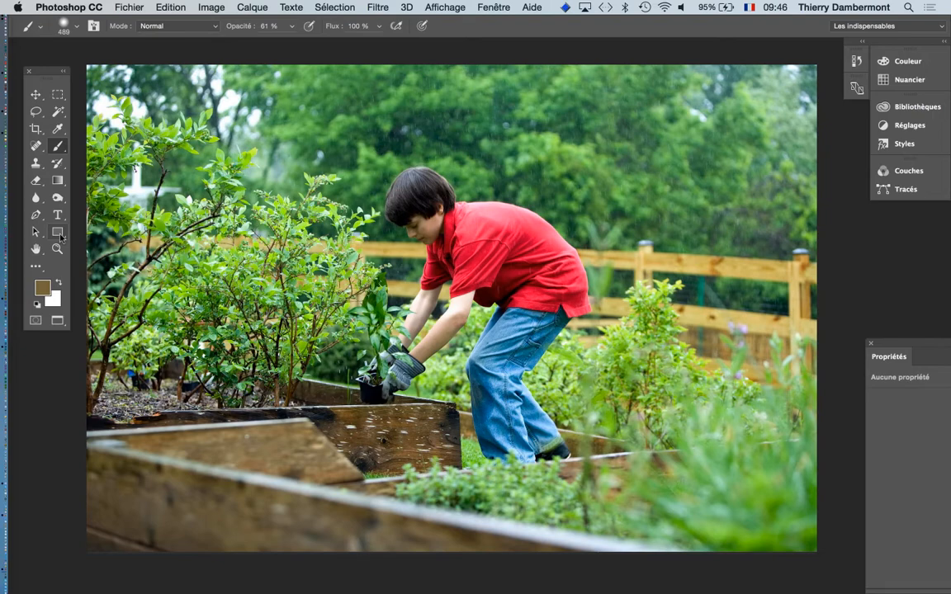
scroll(267, 151, "down", 1)
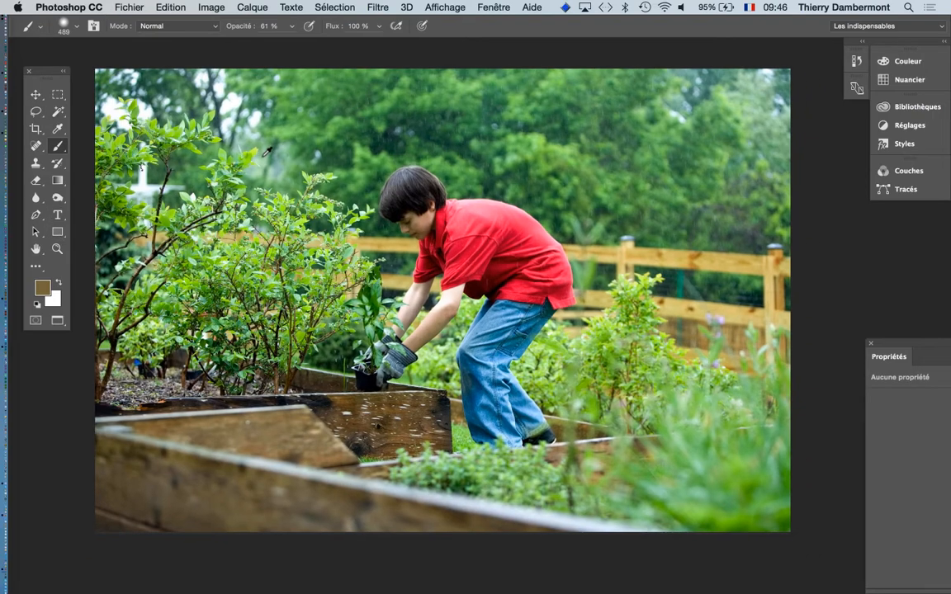
scroll(263, 155, "down", 5)
left_click_drag(260, 186, 208, 154)
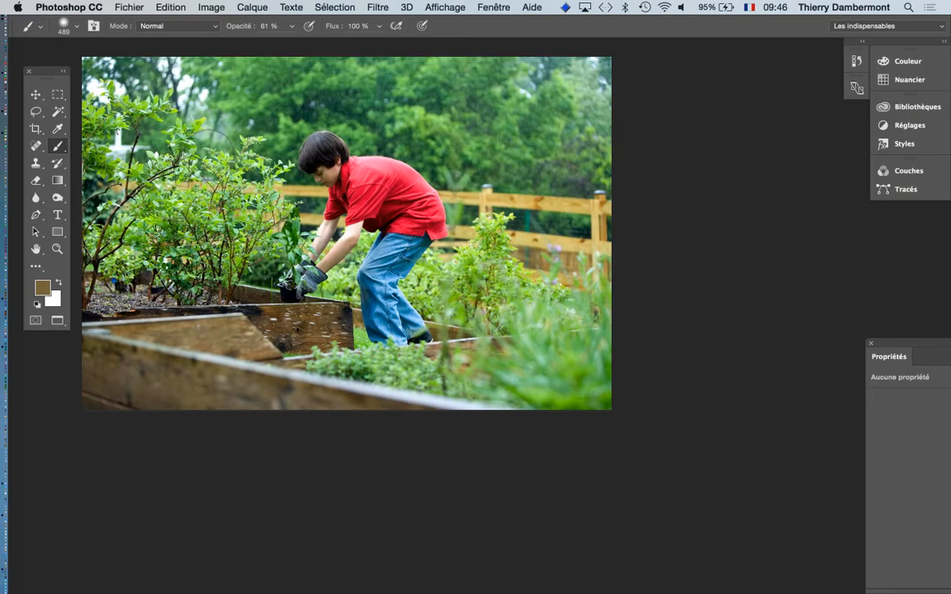
- Preview the photo with the sRGB IEC61966-2.1 and Adobe RGB (1998) profiles in Attribuer un profil, and cancel without assigning
left_click(155, 7)
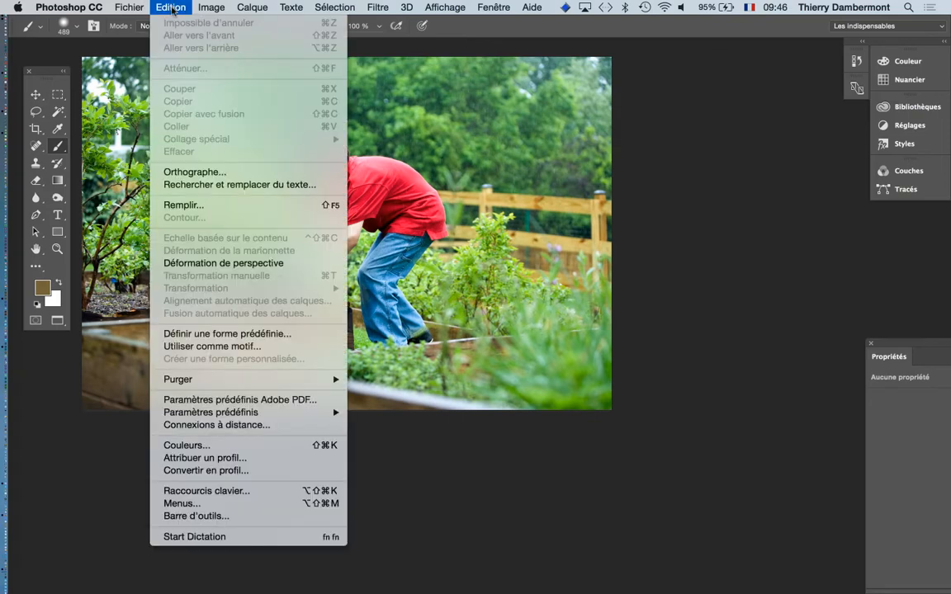
left_click(202, 458)
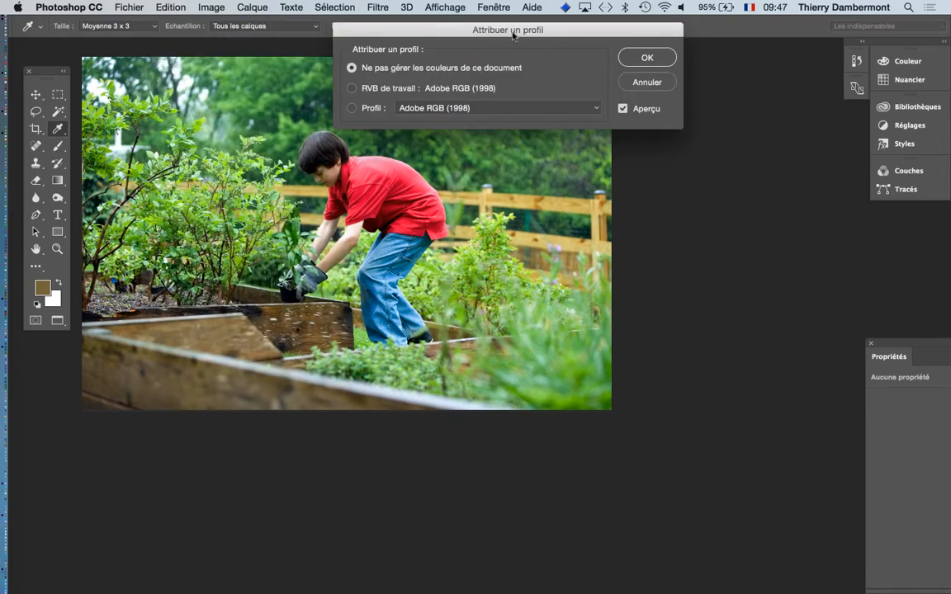
left_click_drag(513, 35, 650, 97)
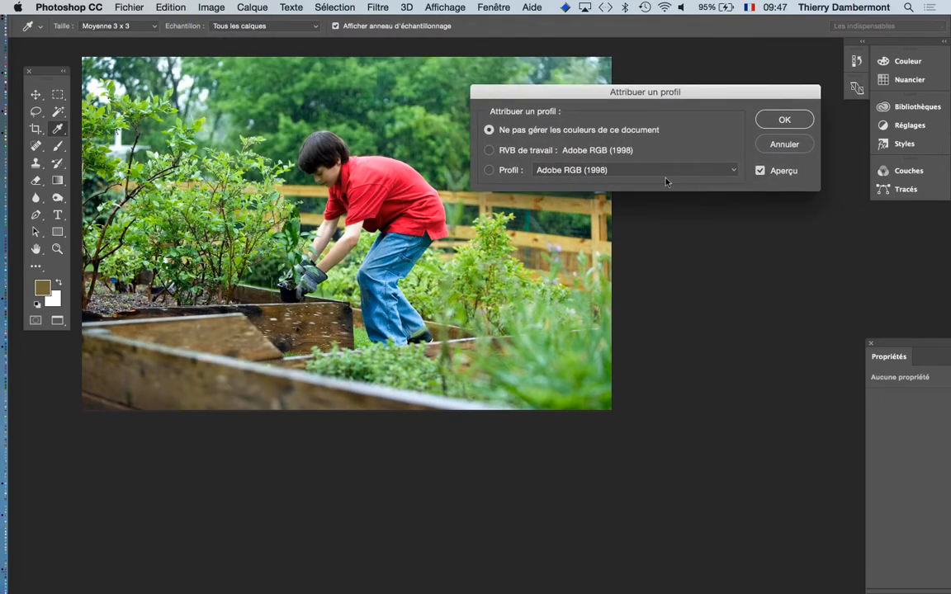
left_click(510, 174)
left_click(545, 170)
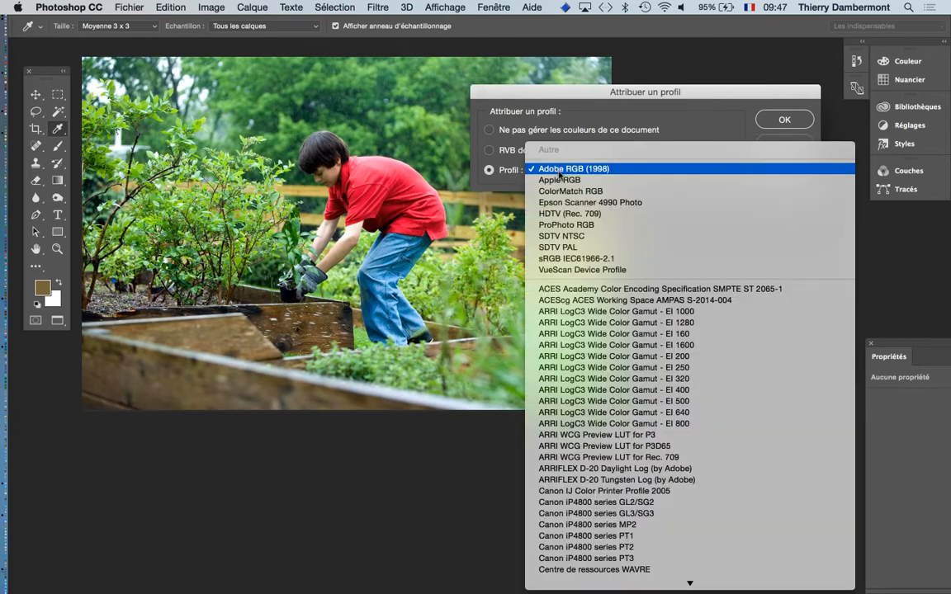
left_click(578, 258)
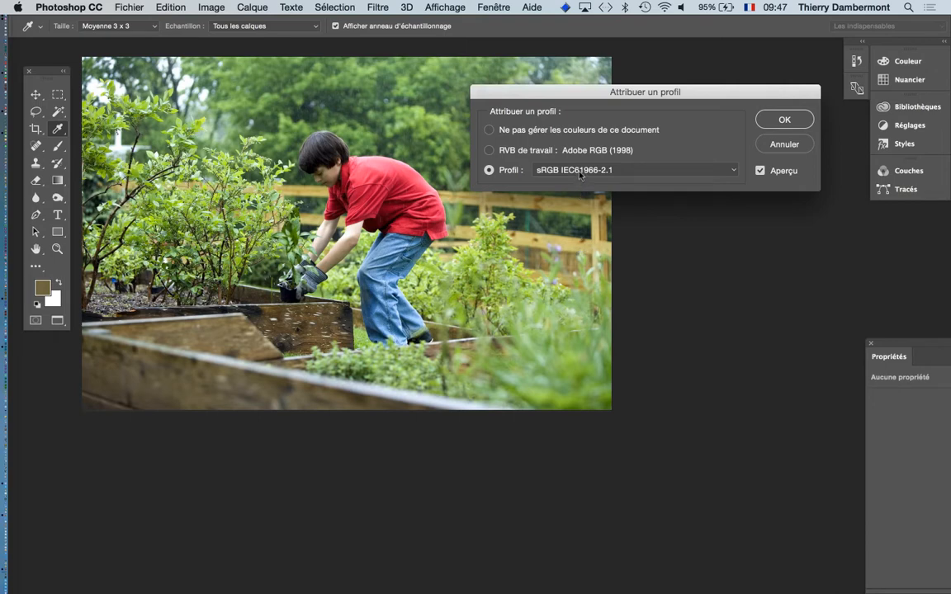
left_click(580, 175)
left_click(582, 75)
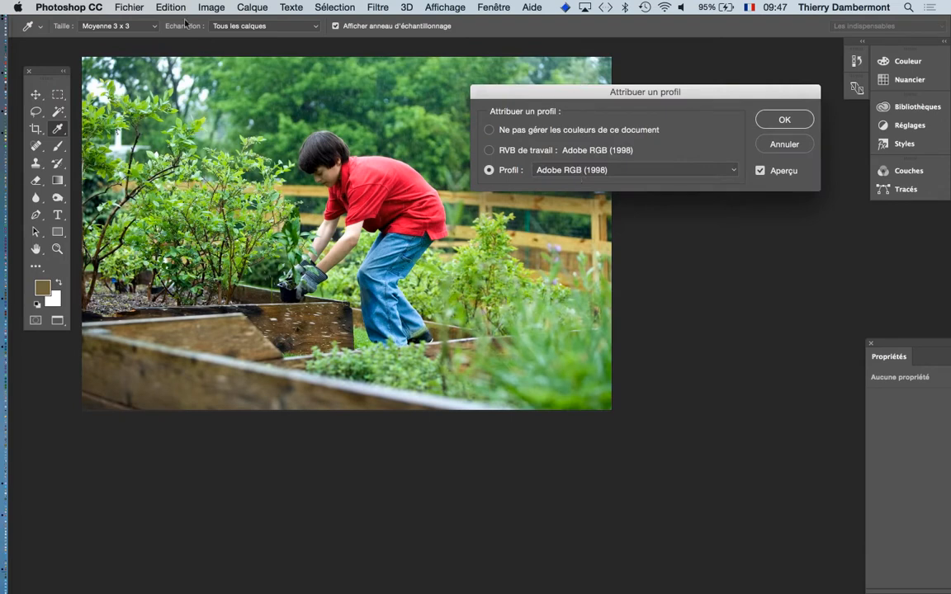
left_click(161, 6)
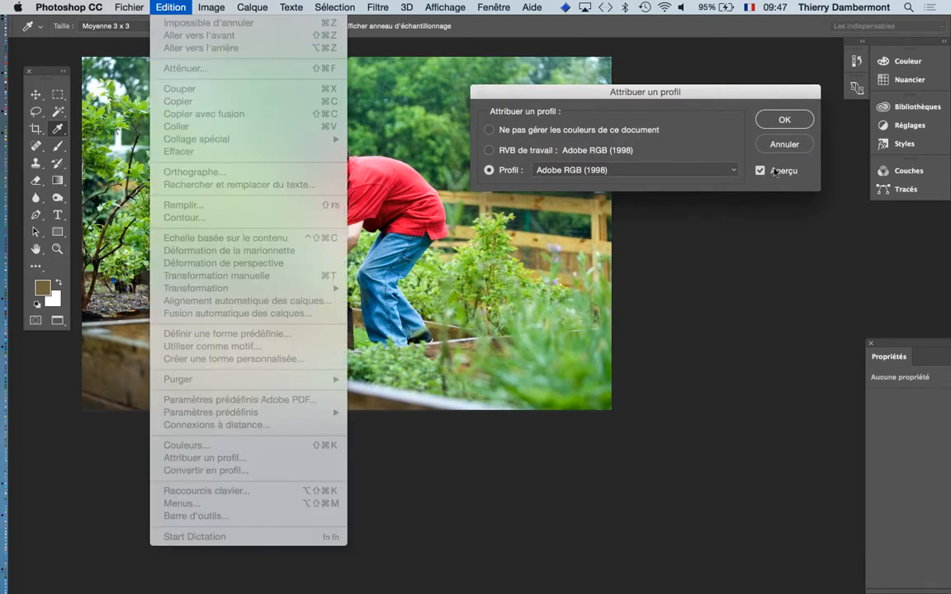
left_click(780, 143)
left_click(775, 145)
- Review the working spaces and colour management policies in the Couleurs settings, and leave without changing them
left_click(167, 7)
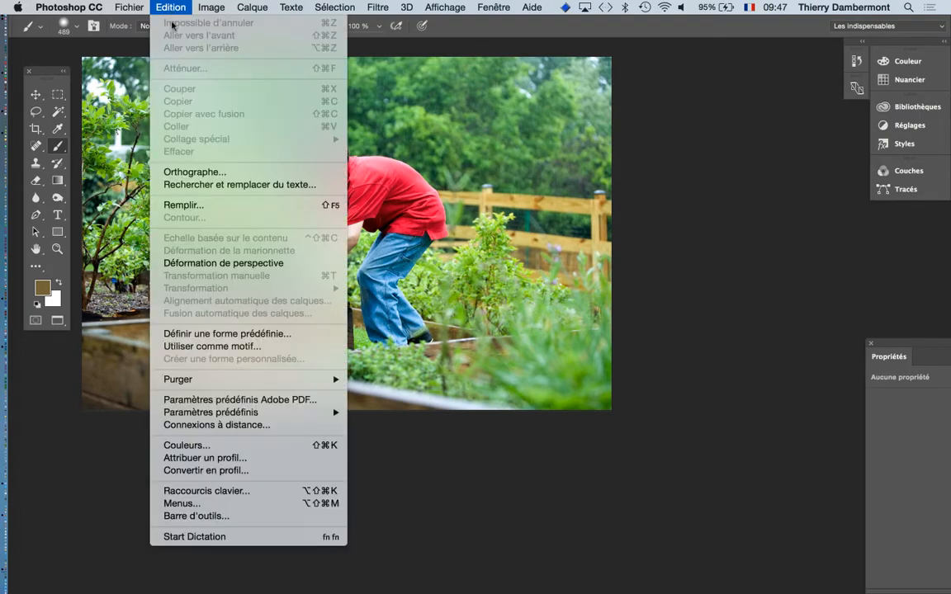
left_click(247, 445)
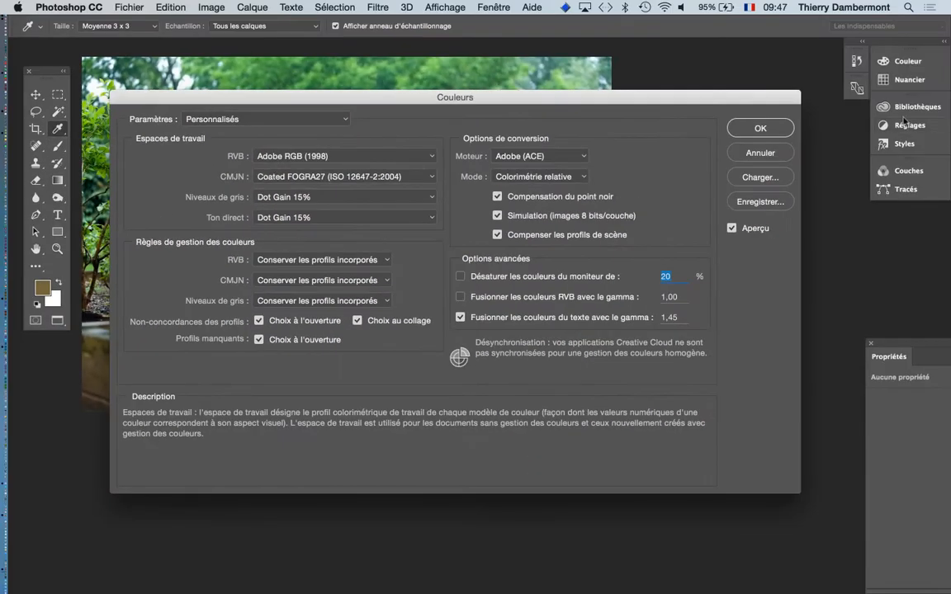
left_click(789, 153)
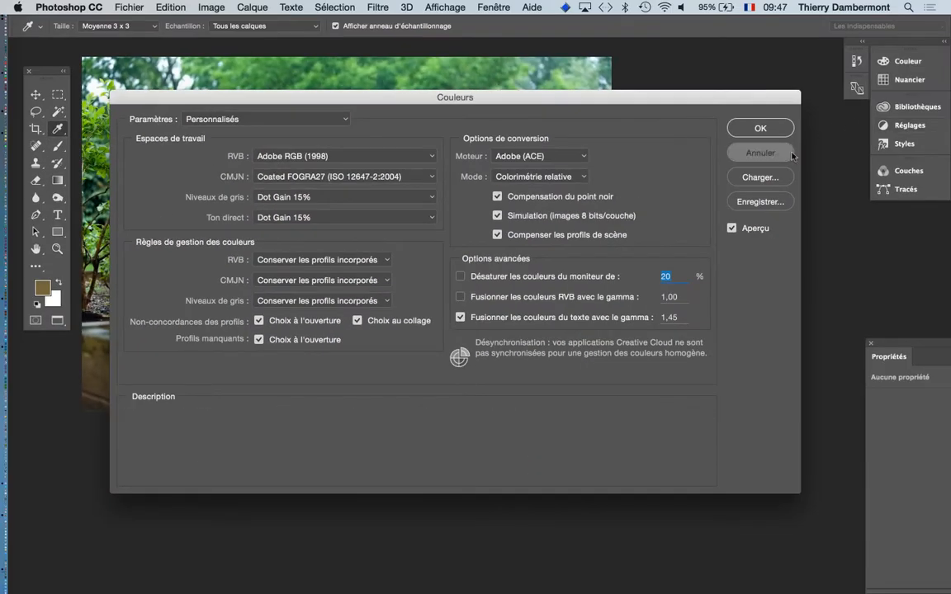
- Reopen Attribuer un profil for the photo, choose sRGB IEC61966-2.1 and move the dialog clear of the boy
left_click(171, 7)
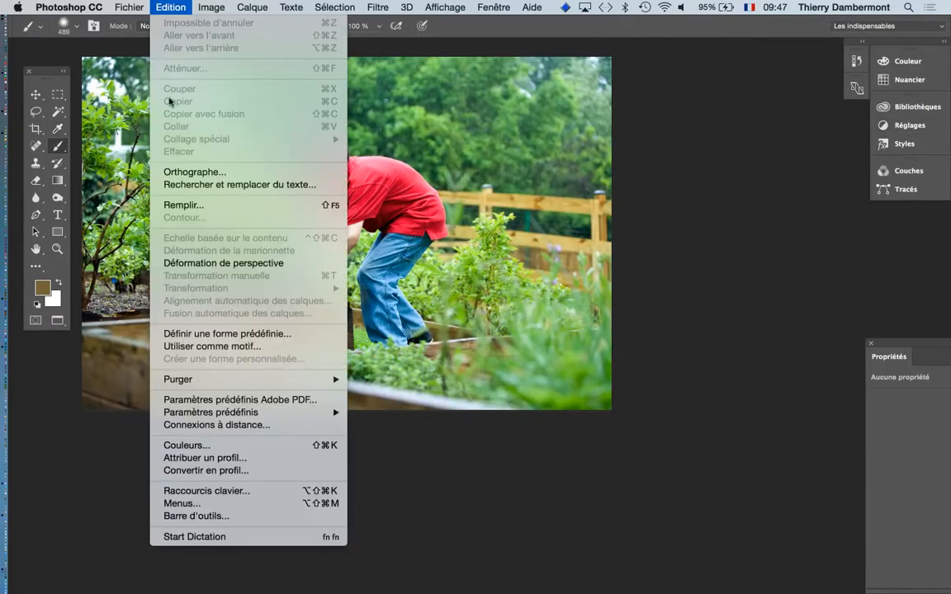
left_click(247, 458)
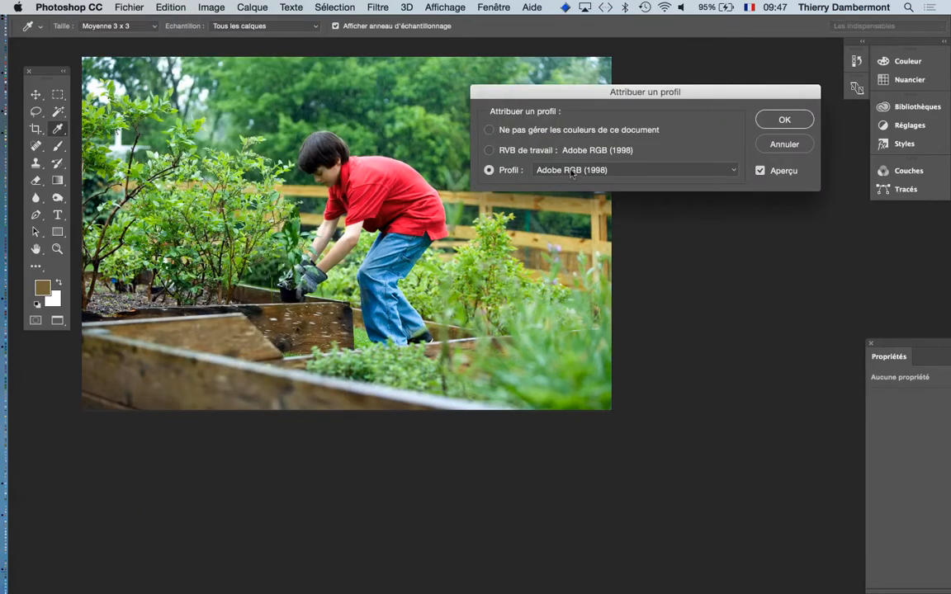
left_click(569, 170)
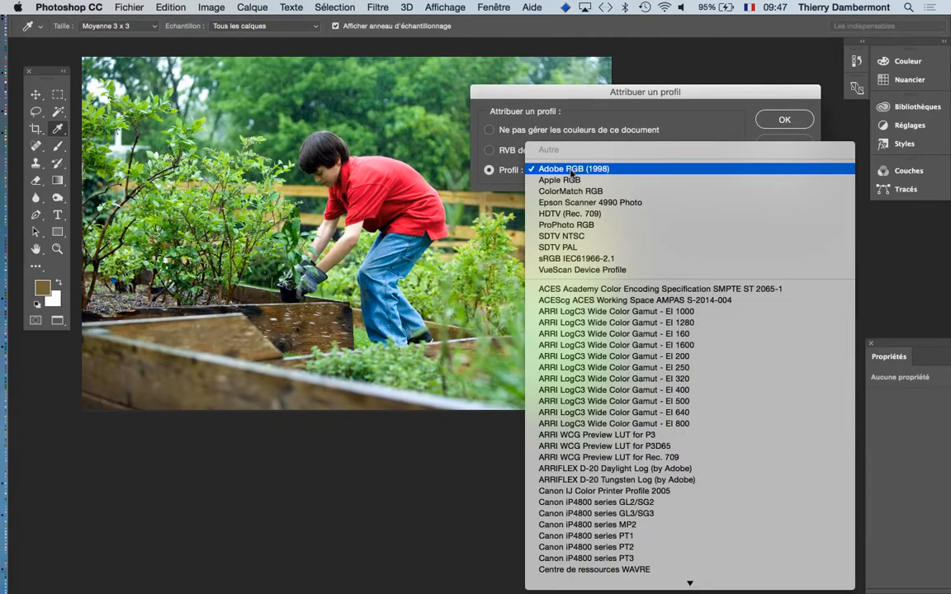
left_click(589, 257)
left_click_drag(500, 93, 564, 72)
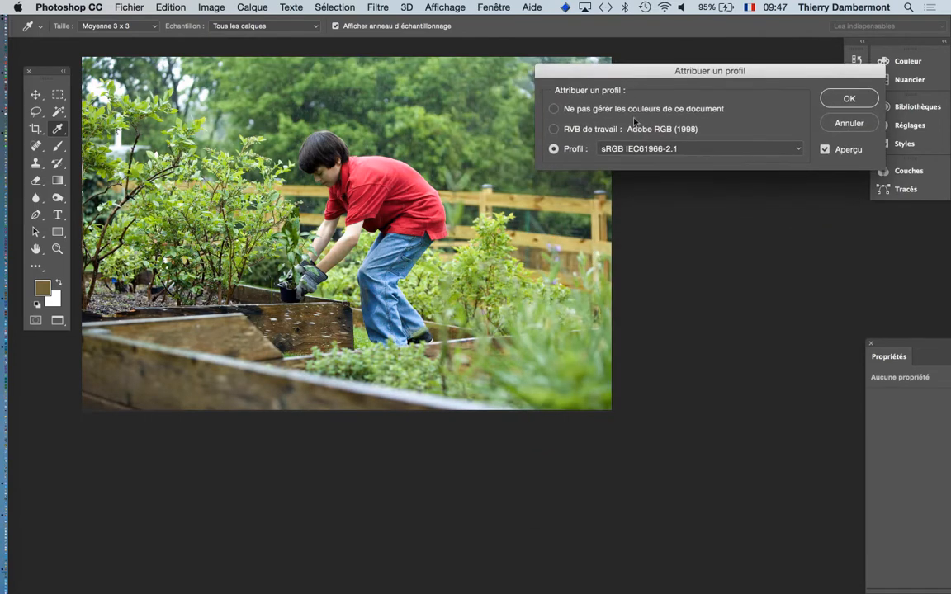
- Compare the photo's colours under the ProPhoto RGB and ColorMatch RGB profiles, and return to sRGB IEC61966-2.1
left_click(648, 150)
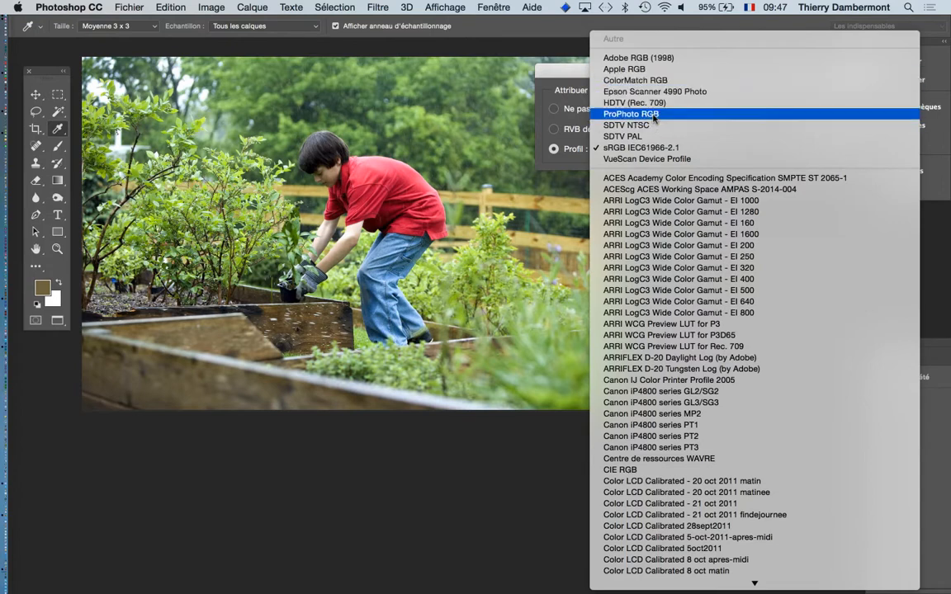
left_click(653, 114)
left_click(654, 149)
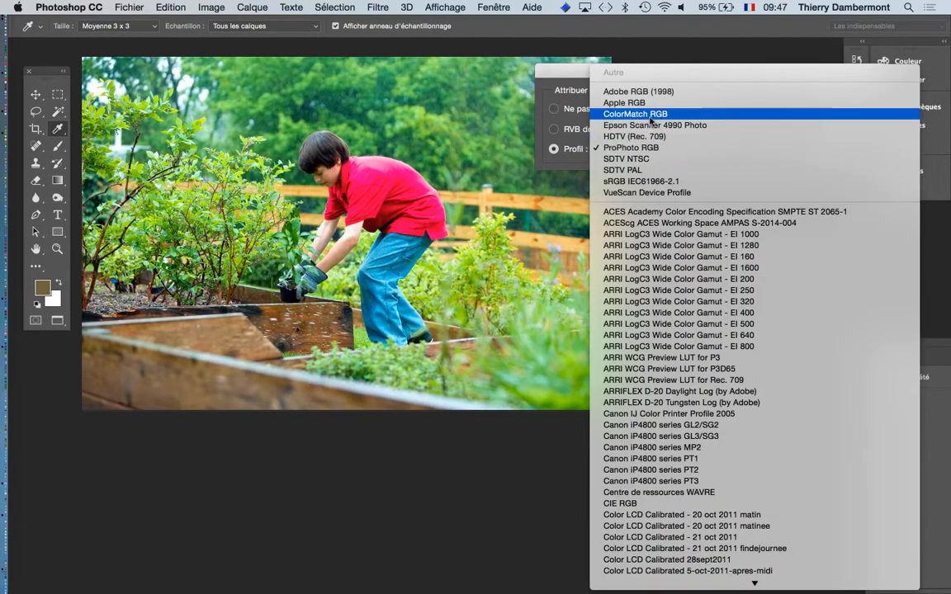
left_click(652, 114)
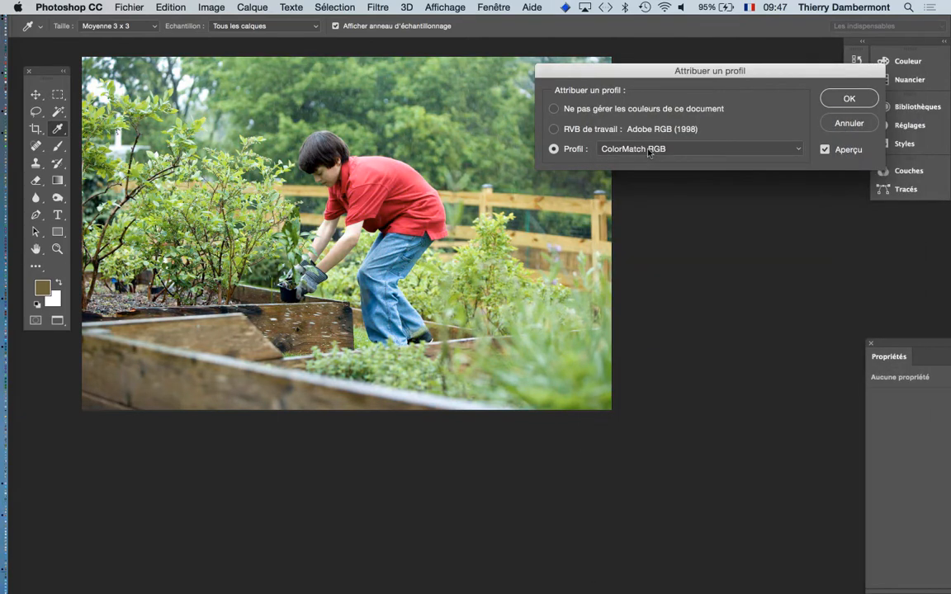
left_click(650, 149)
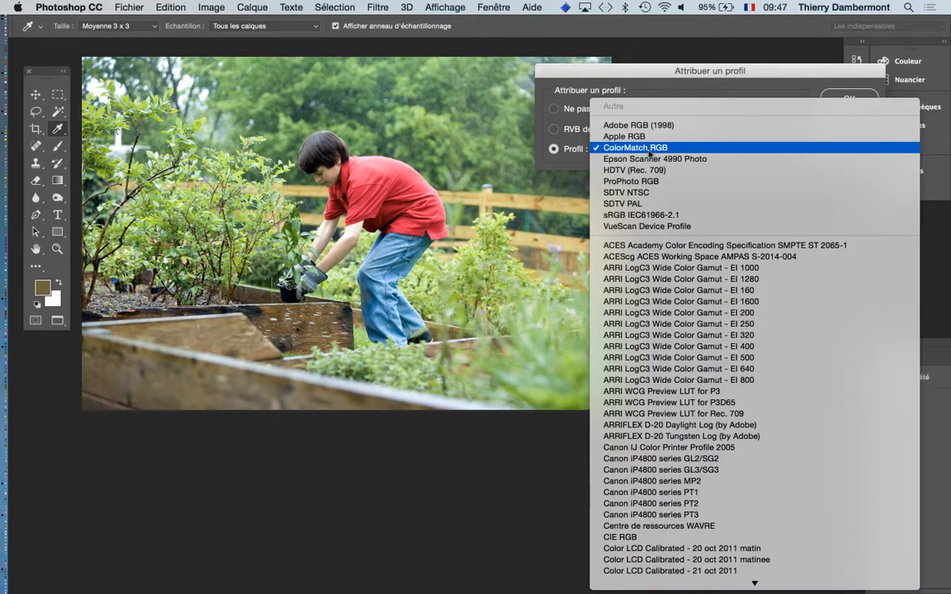
left_click(655, 210)
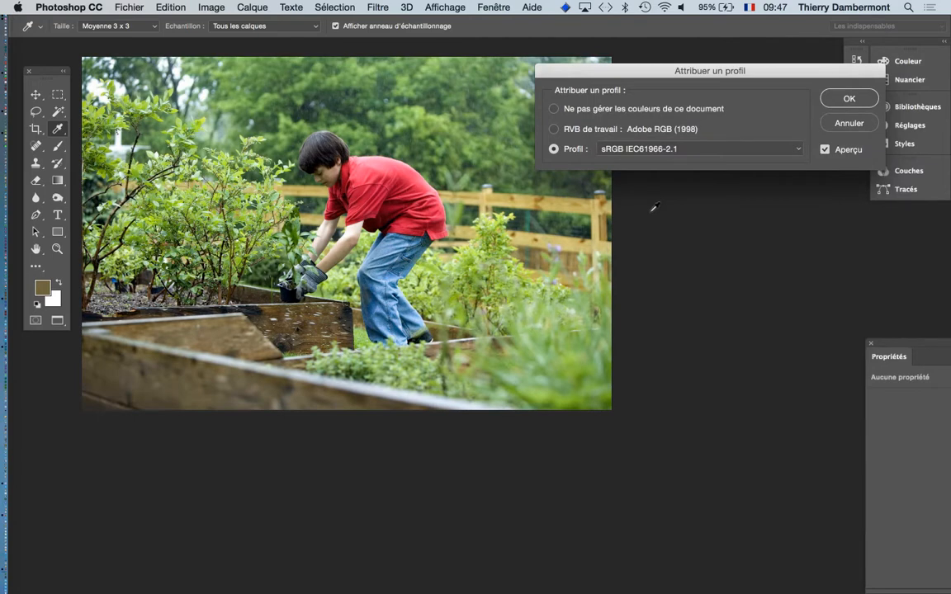
- Preview the photo's colours under the ColorMatch RGB, Apple RGB, SDTV PAL and SDTV NTSC profiles in turn
left_click(610, 148)
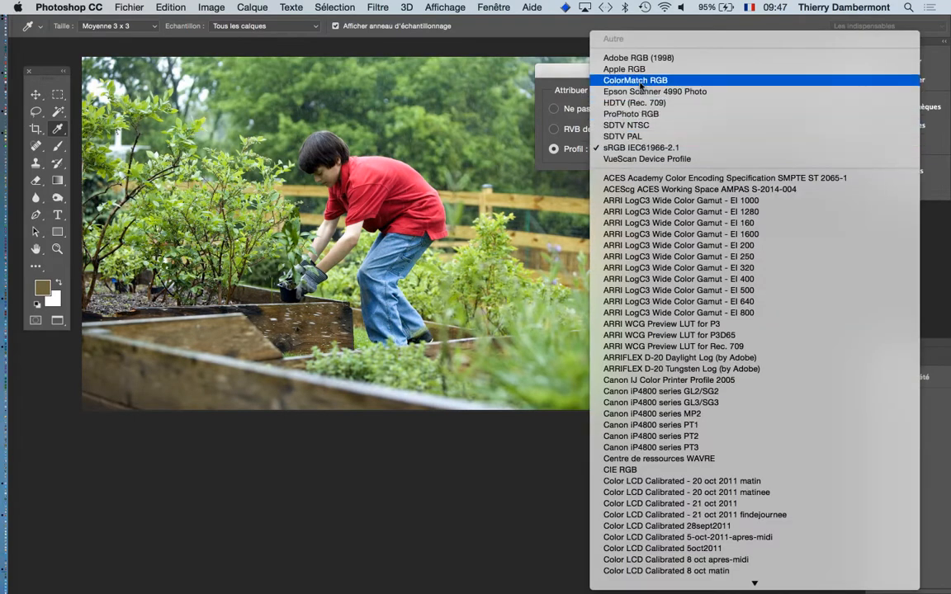
left_click(640, 80)
left_click(642, 150)
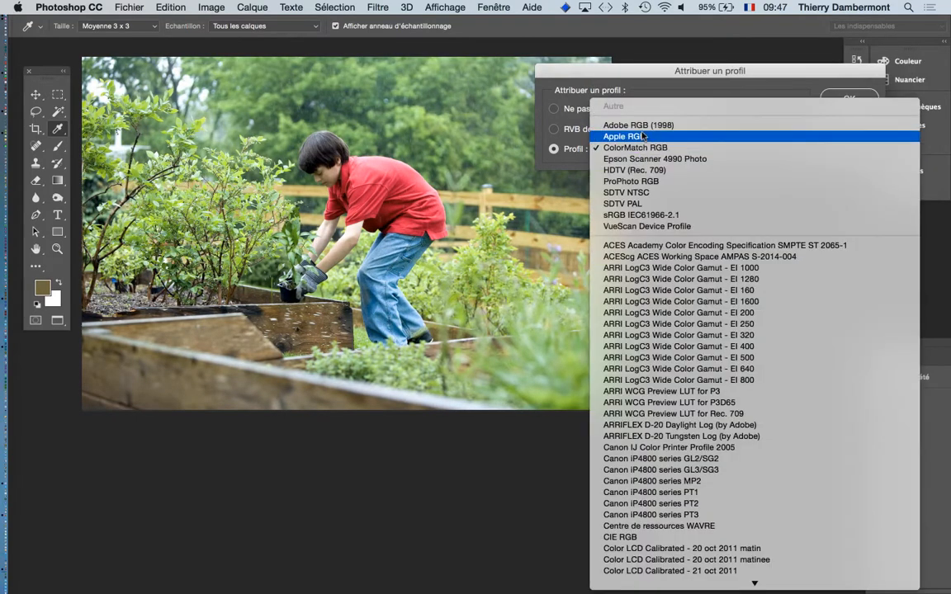
left_click(641, 136)
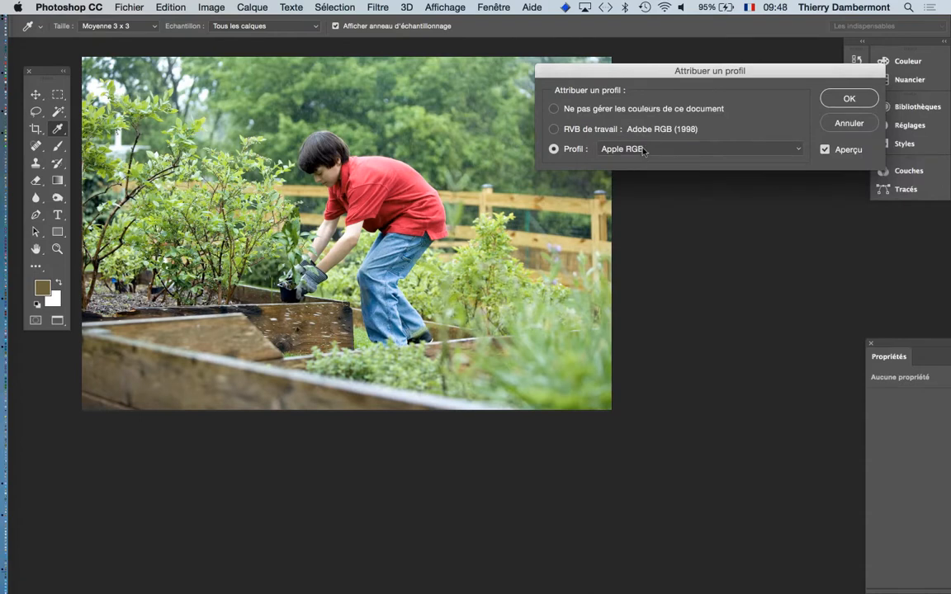
left_click(642, 153)
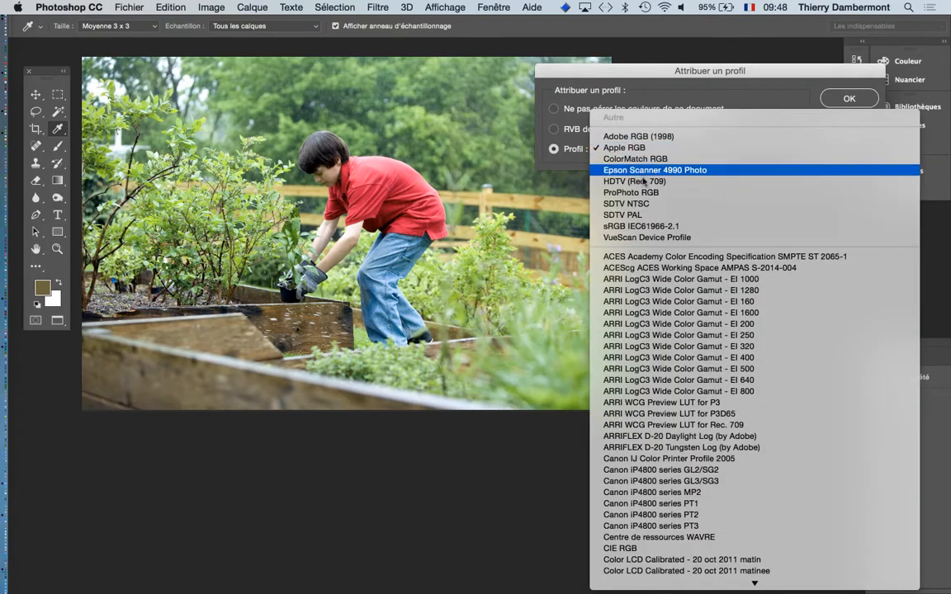
left_click(650, 219)
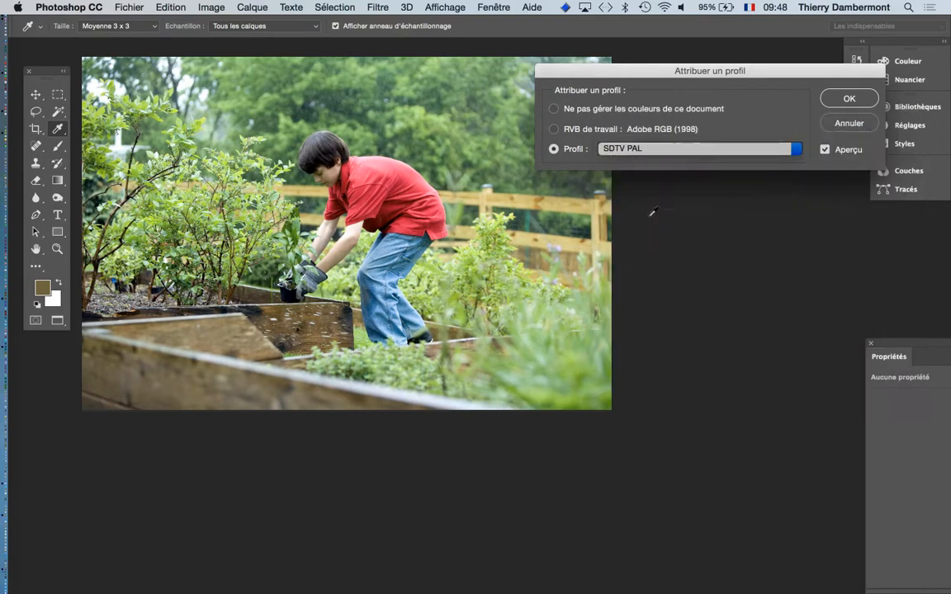
left_click(635, 153)
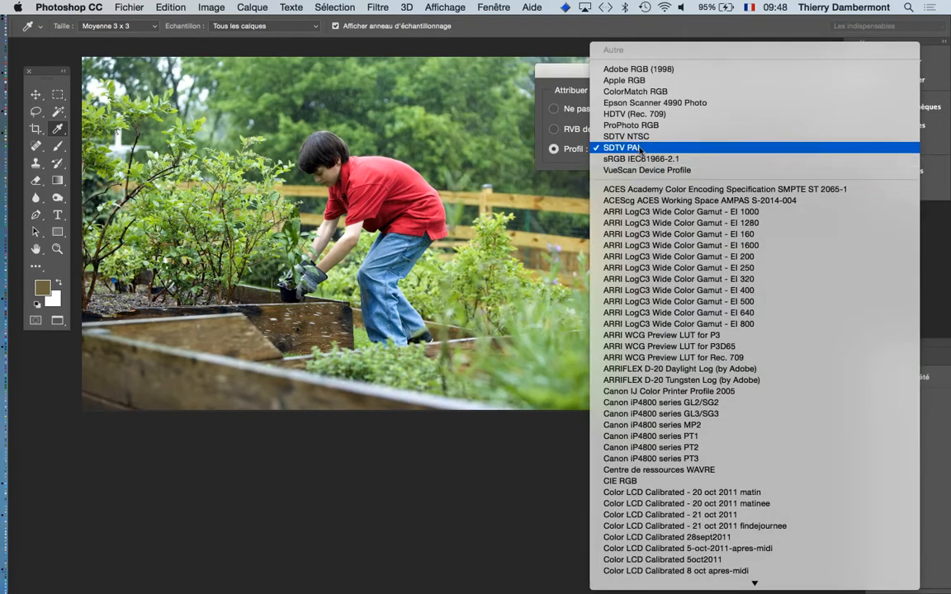
left_click(637, 136)
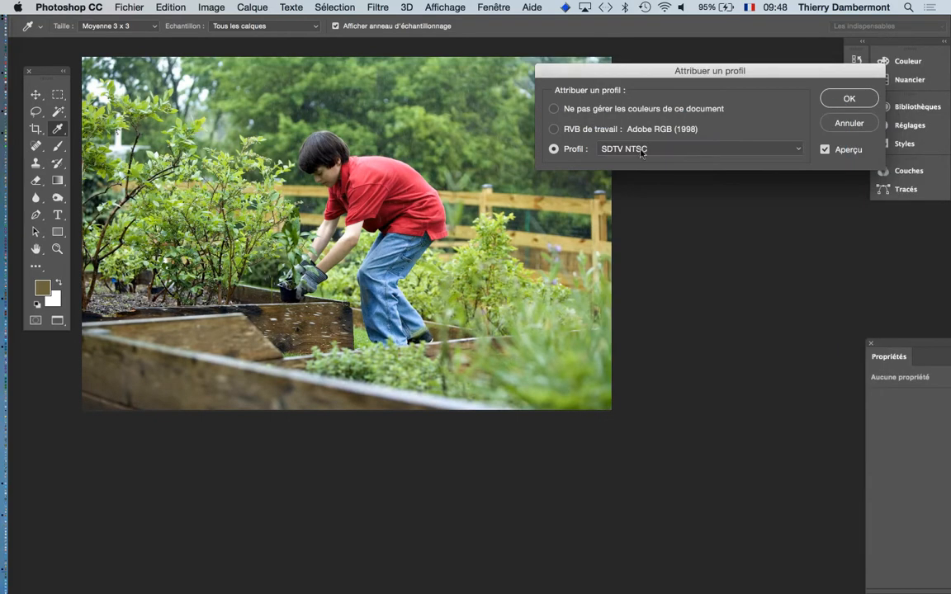
- Assign the sRGB IEC61966-2.1 profile to the photo and return to the Brush tool
left_click(642, 148)
left_click(643, 166)
left_click(849, 98)
key("b")
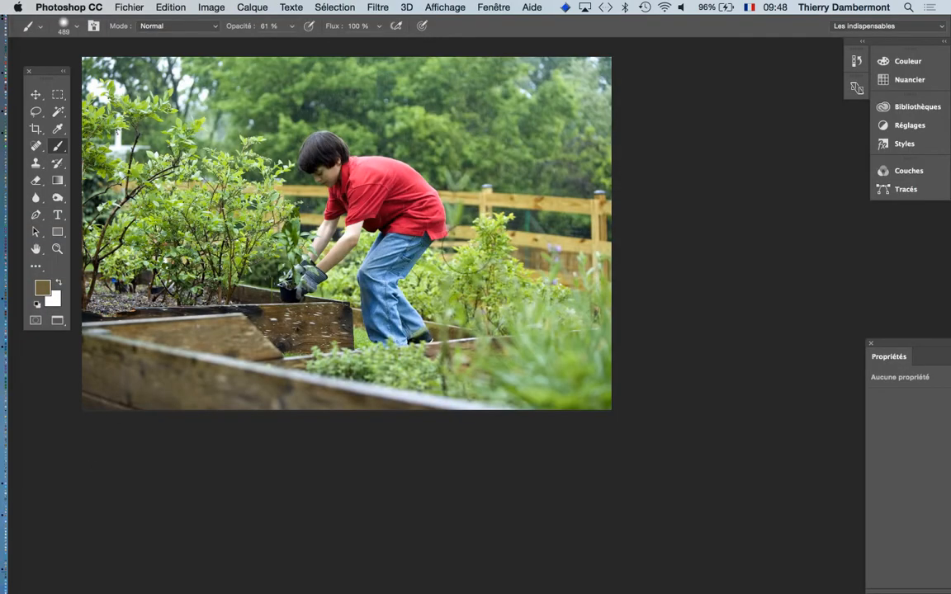
- Activate the Burn tool (Outil Densité +) and look at the other tools grouped with it
left_click_drag(454, 247, 505, 285)
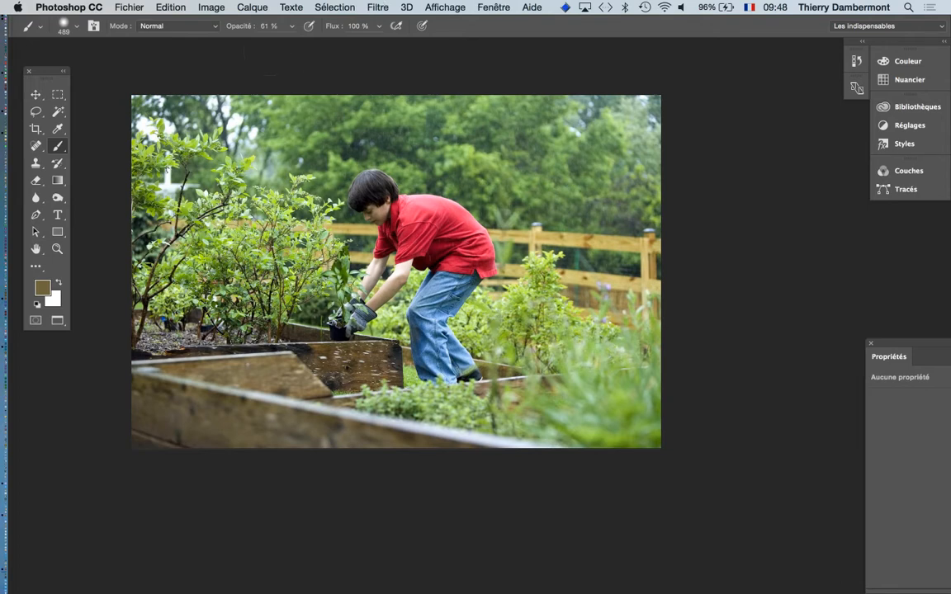
left_click(61, 199)
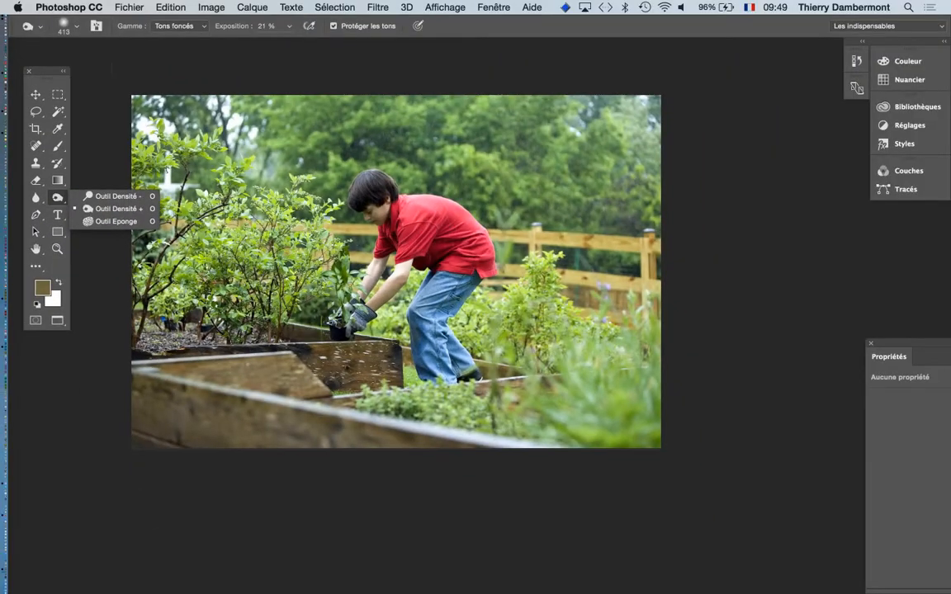
left_click(141, 69)
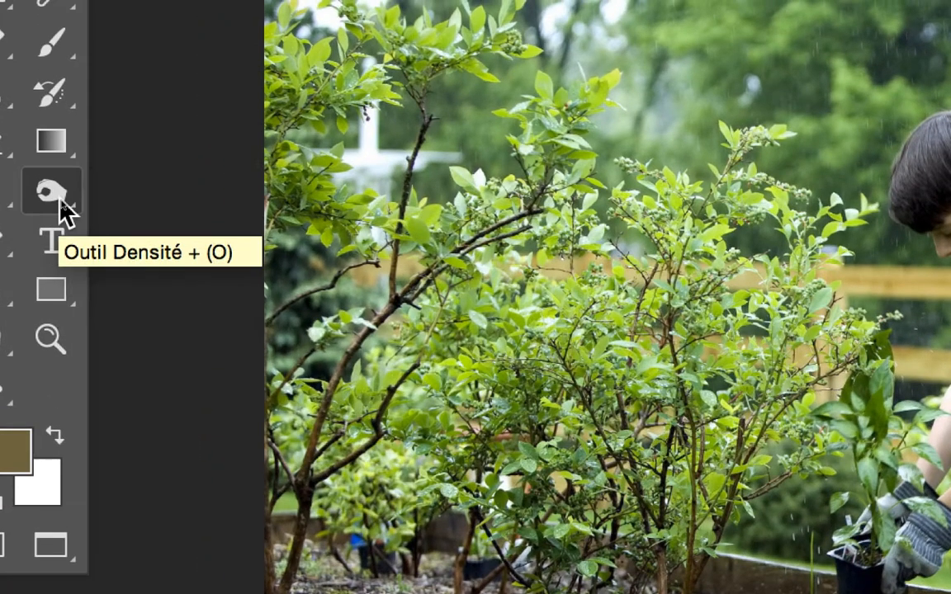
left_click(57, 205)
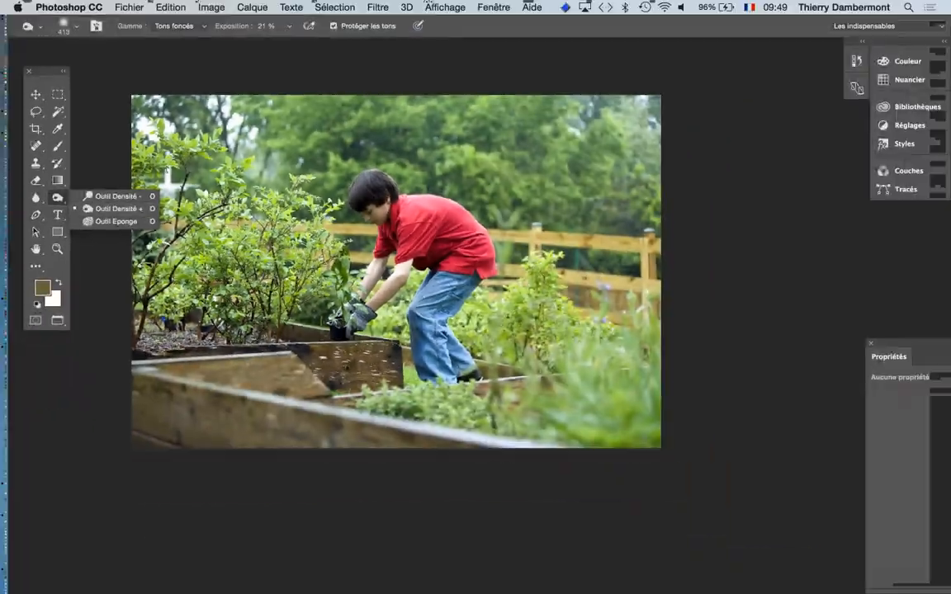
left_click(90, 221)
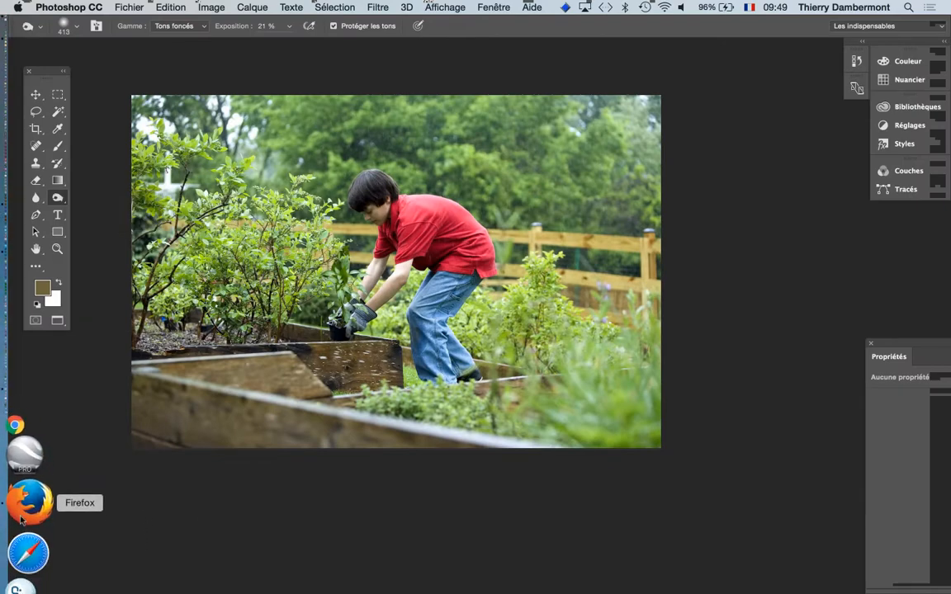
- Switch to Firefox, read the Wikipedia article on dodging and burning, and open its darkroom technique diagrams in separate tabs
left_click(28, 501)
left_click(134, 31)
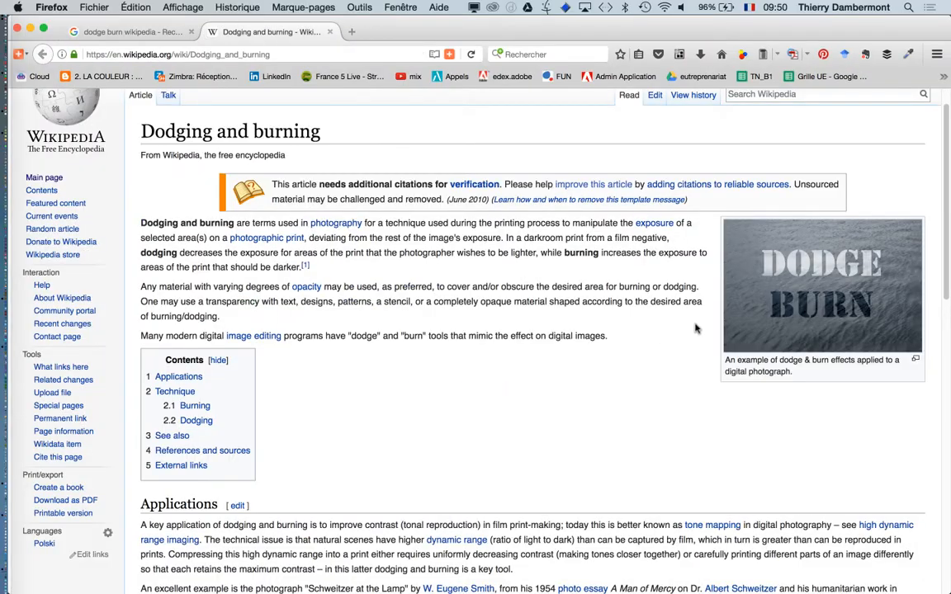
scroll(695, 329, "down", 10)
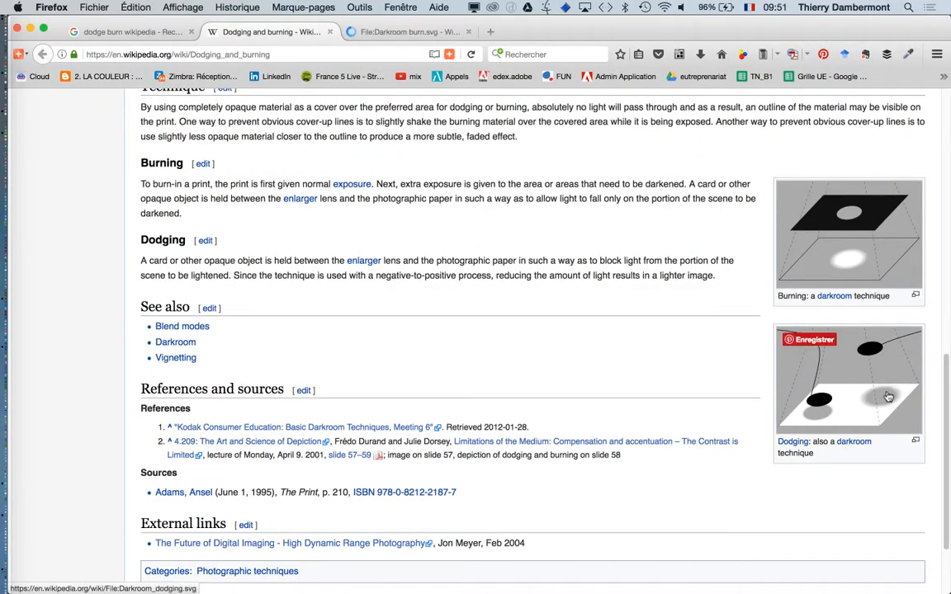
left_click(888, 397, "super")
- Examine the Darkroom burn.svg and Darkroom dodging.svg diagrams, and return to the garden photo in Photoshop
key("ctrl+Tab")
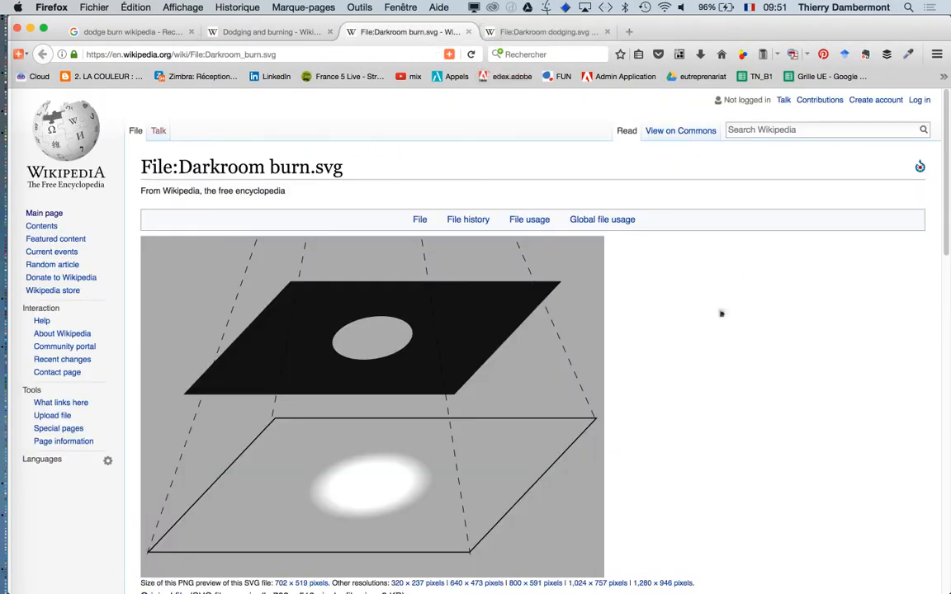
scroll(721, 314, "down", 3)
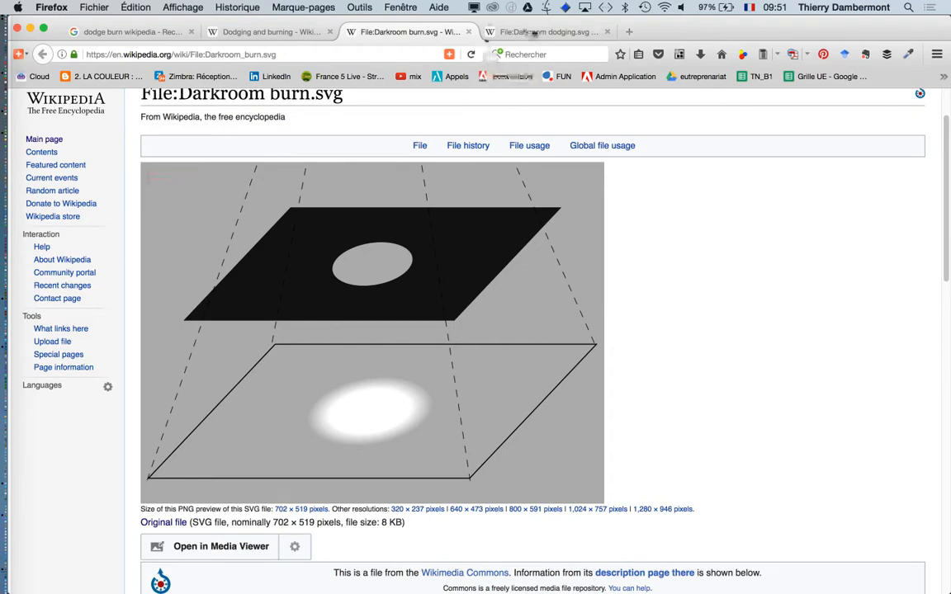
key("ctrl+Tab")
scroll(792, 310, "down", 2)
scroll(789, 309, "down", 3)
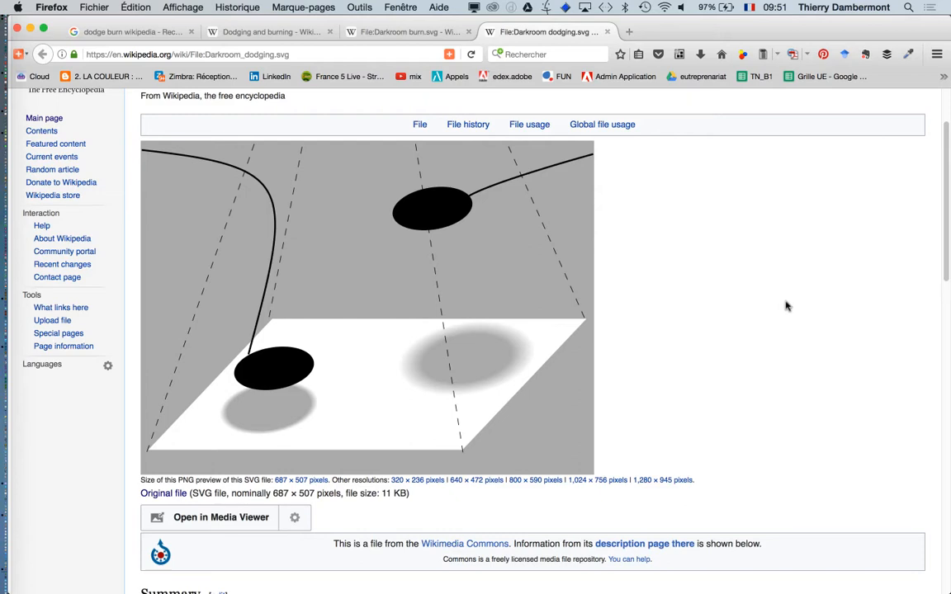
scroll(786, 305, "up", 3)
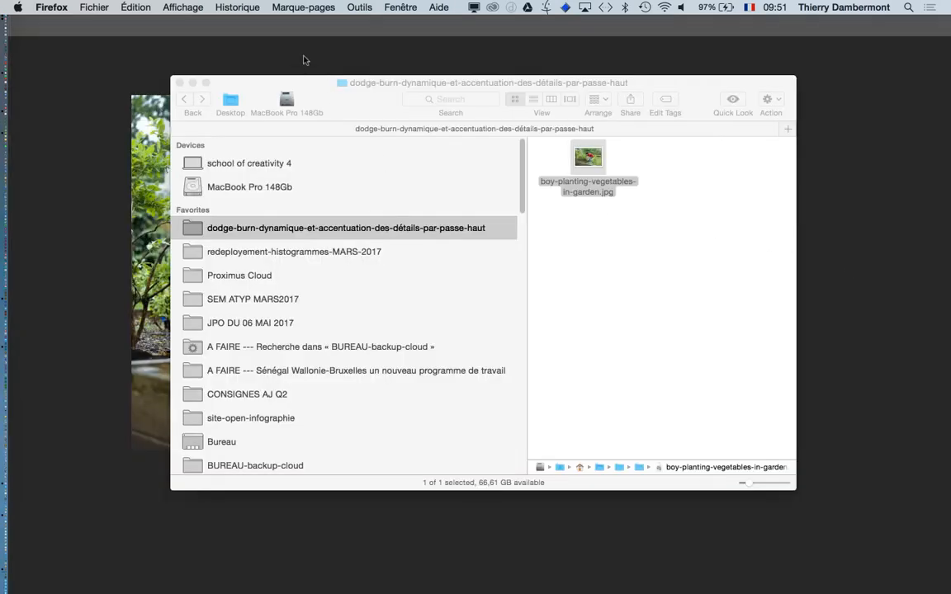
left_click(290, 58)
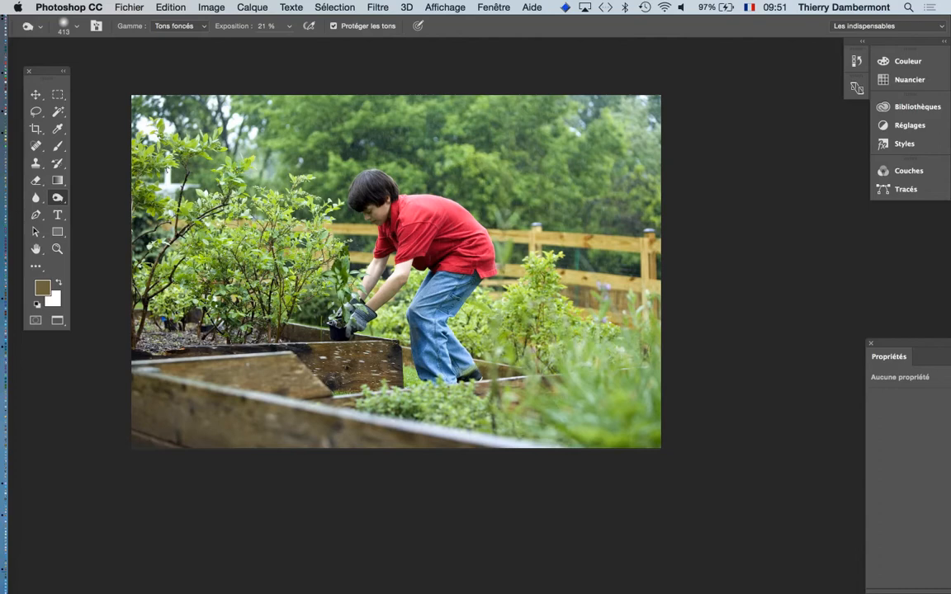
- Go through the Burn tool's tonal ranges Tons foncés, Tons moyens and Tons clairs, and set the range to Tons moyens
left_click_drag(252, 231, 308, 215)
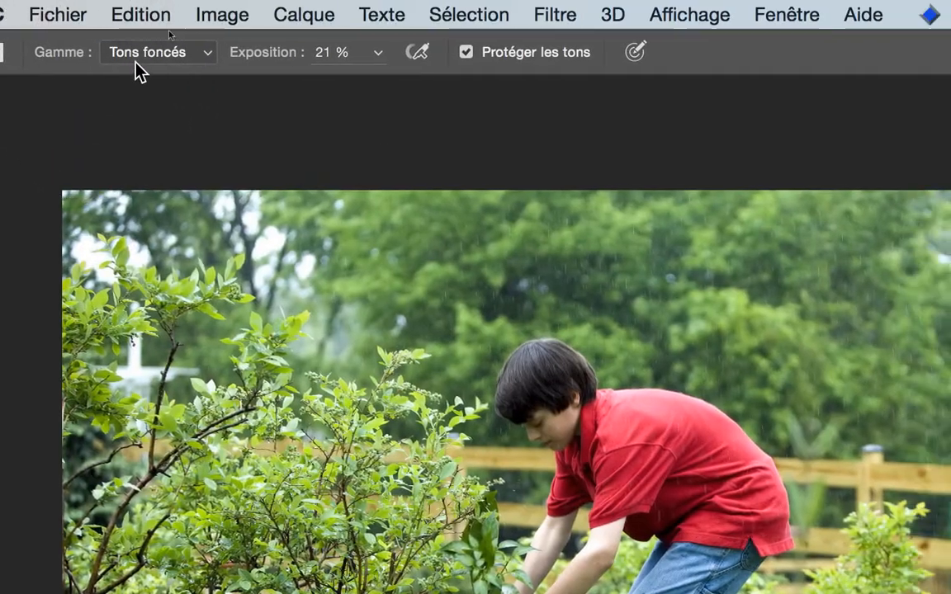
left_click(137, 53)
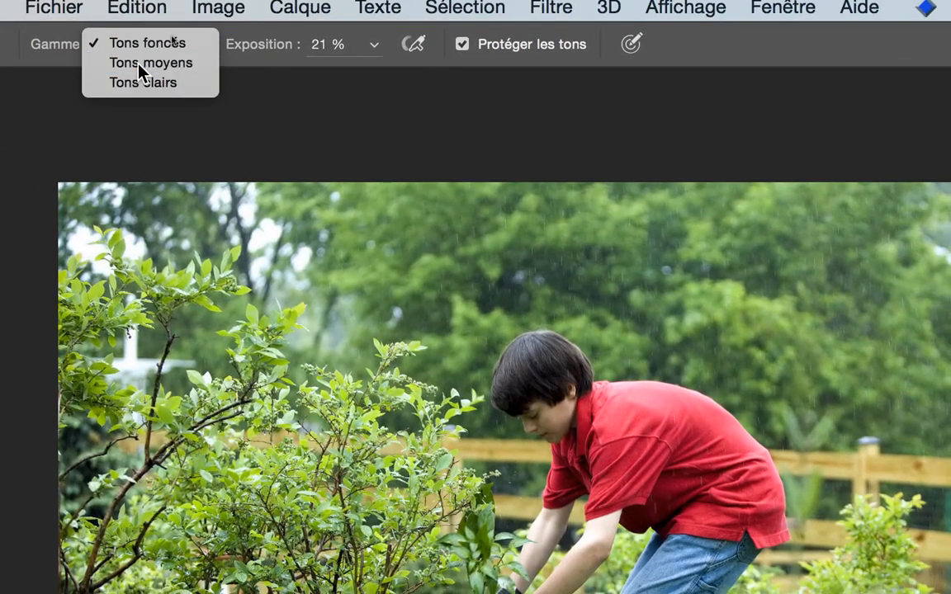
left_click(140, 69)
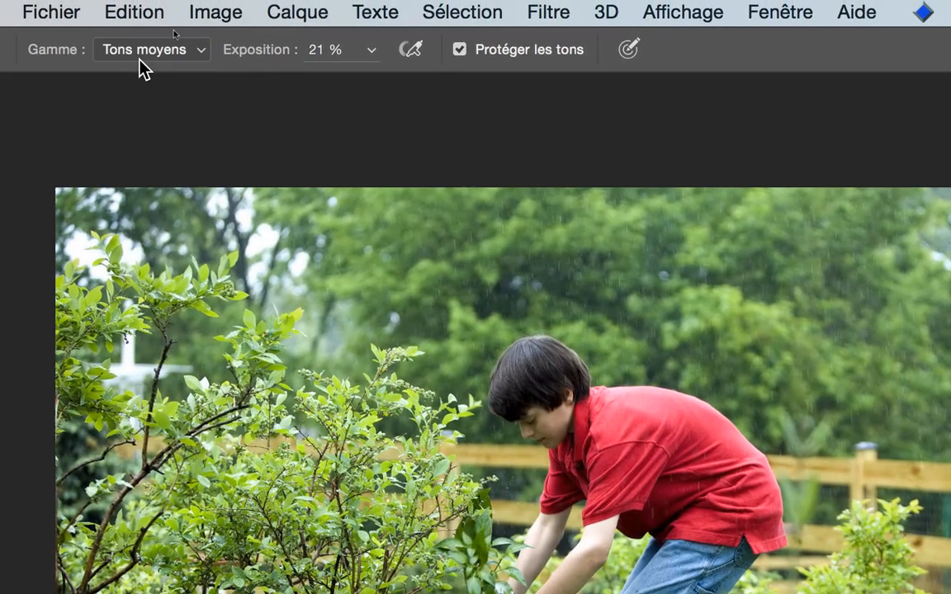
left_click(149, 66)
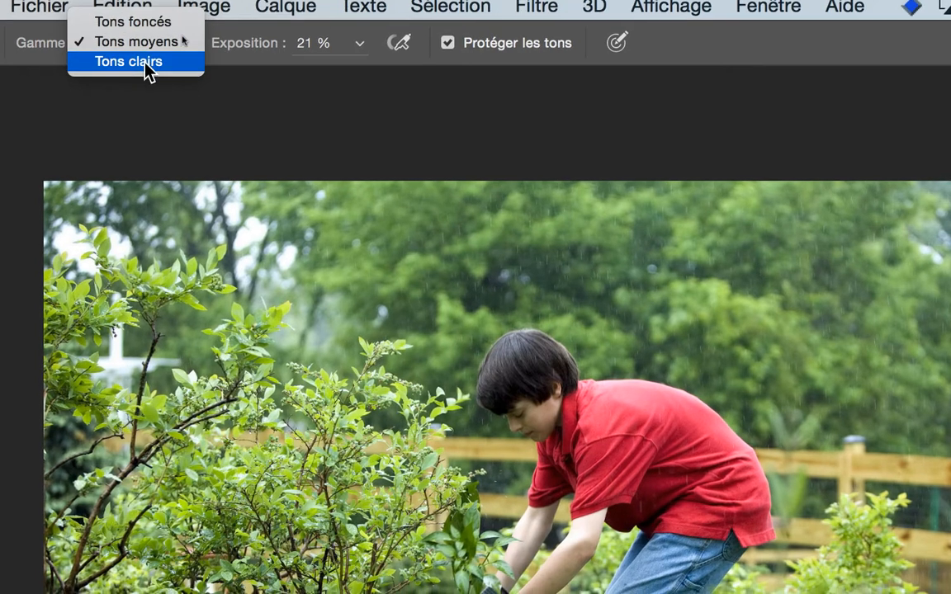
left_click(148, 70)
left_click(148, 55)
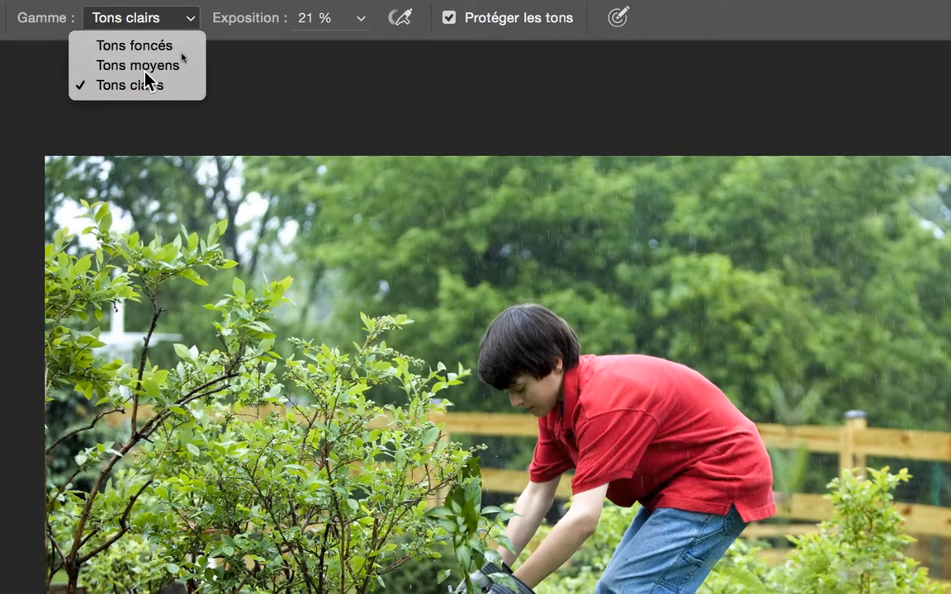
left_click(145, 71)
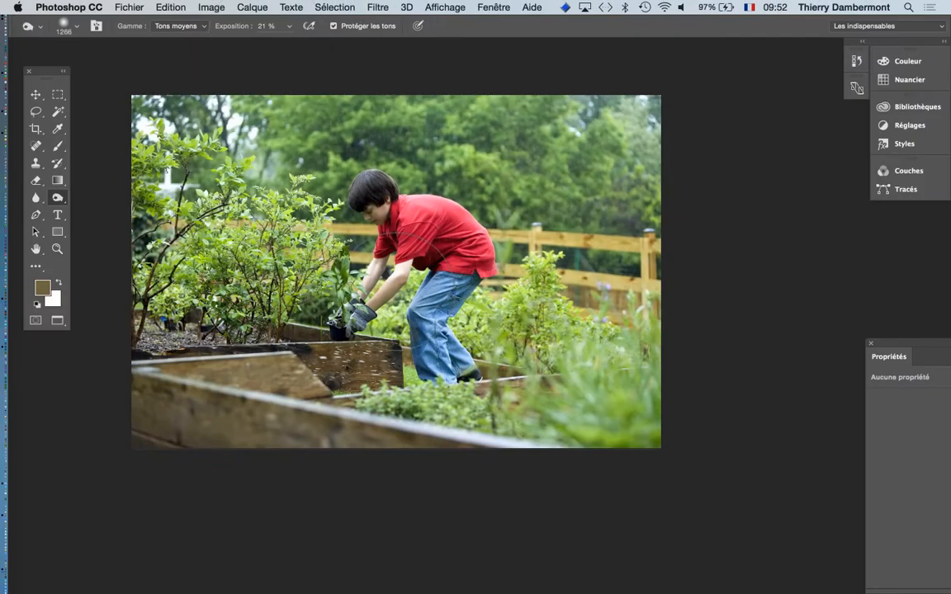
- Enlarge the Burn brush to 1307 and darken the background trees, the blurred foreground foliage and the photo's edges around the boy
mouse_move(357, 258)
left_mouse_down()
mouse_move(400, 289)
mouse_move(361, 308)
mouse_move(377, 307)
left_mouse_up()
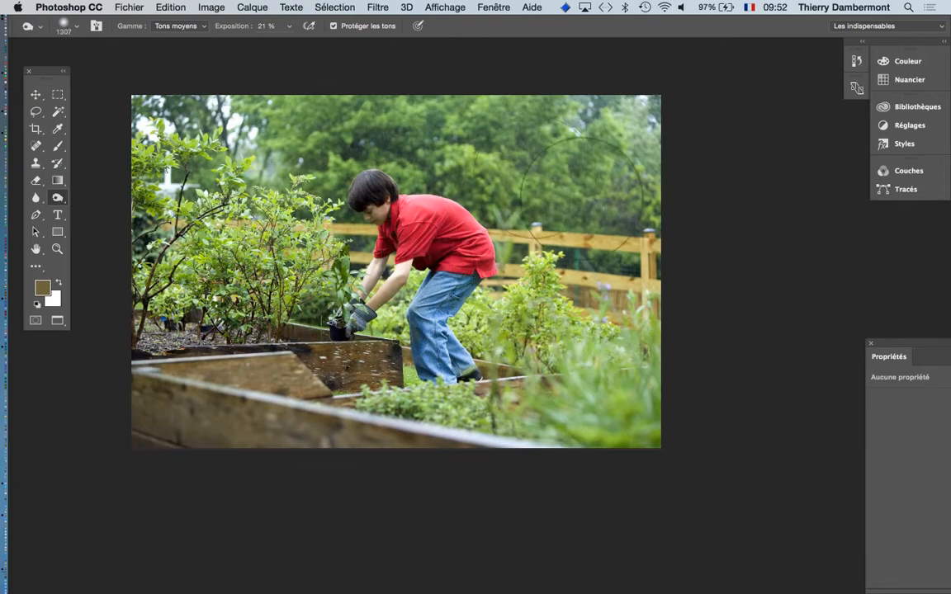
mouse_move(635, 161)
left_mouse_down()
mouse_move(161, 136)
mouse_move(561, 199)
mouse_move(259, 141)
mouse_move(675, 137)
mouse_move(196, 125)
mouse_move(693, 165)
left_mouse_up()
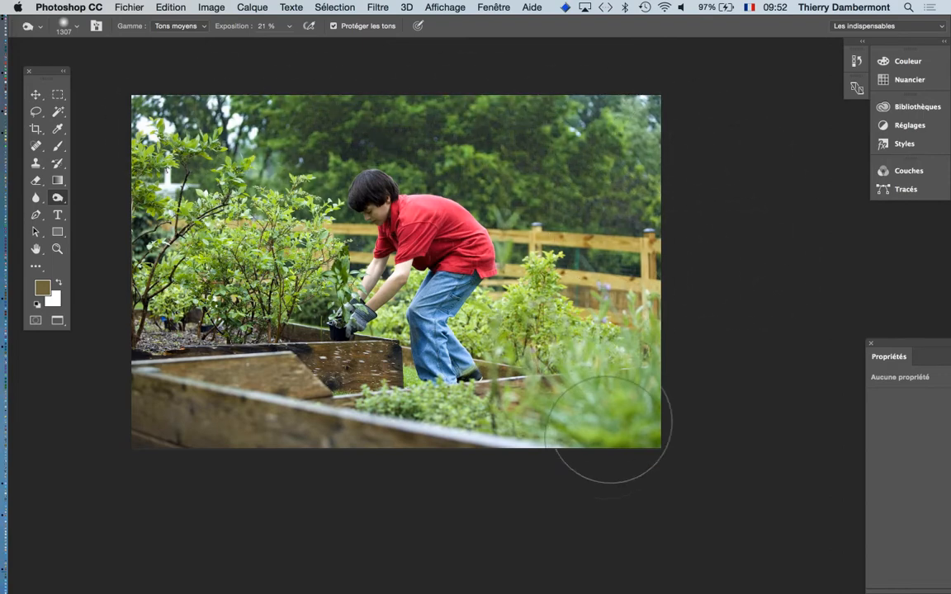
mouse_move(611, 425)
left_mouse_down()
mouse_move(533, 335)
mouse_move(544, 339)
mouse_move(568, 456)
mouse_move(503, 304)
left_mouse_up()
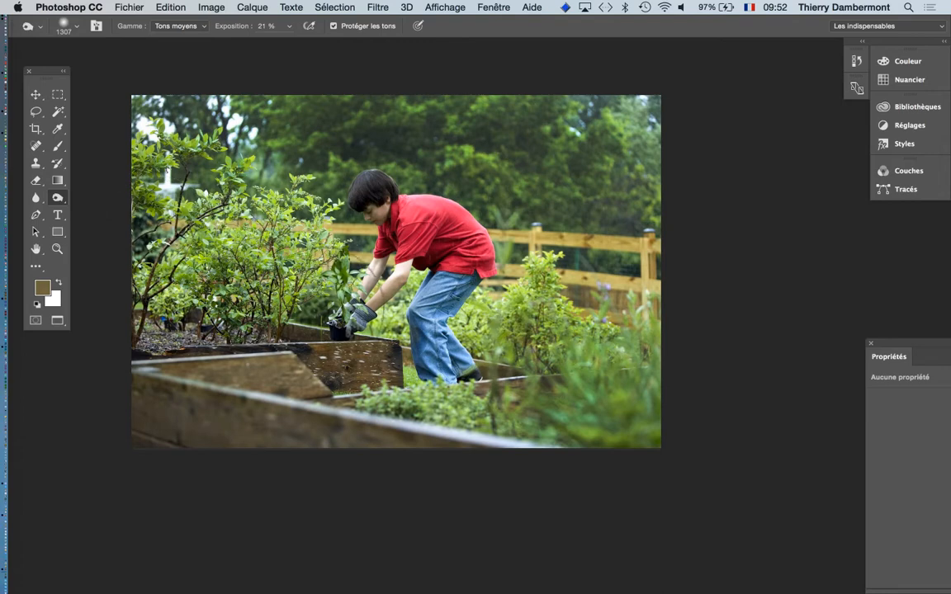
left_click_drag(160, 169, 205, 137)
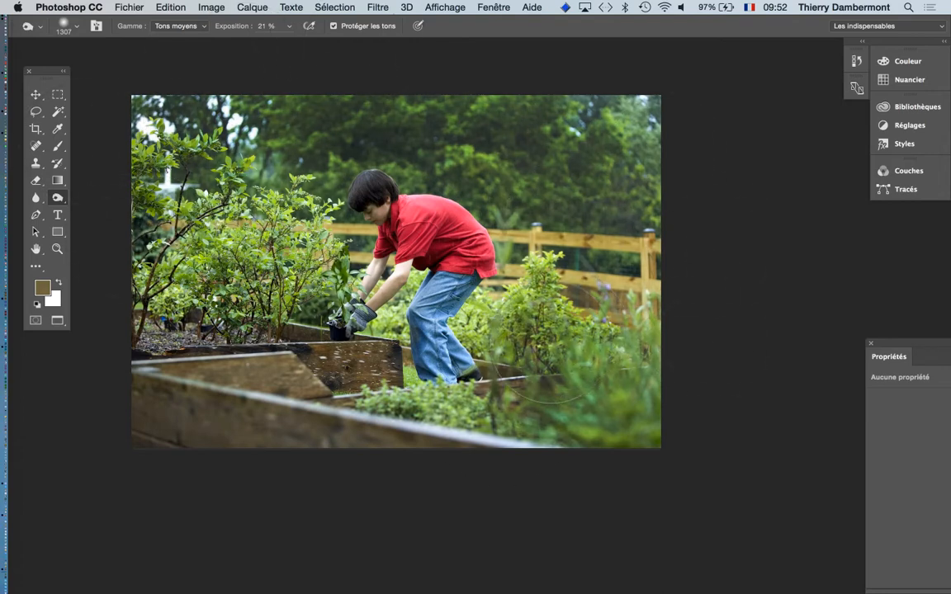
left_click_drag(551, 343, 526, 343)
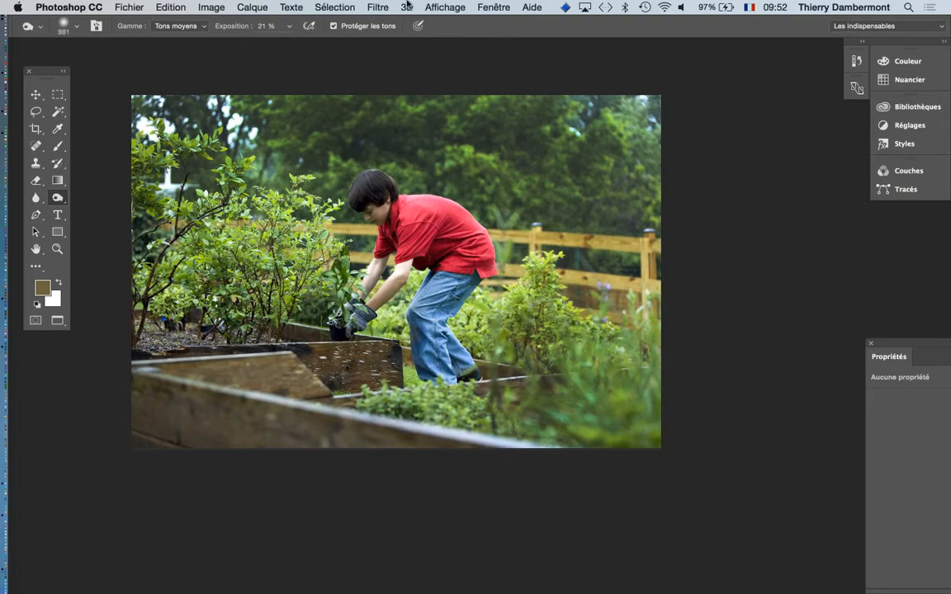
- Show the History panel and enlarge it to list all the states of the retouching
left_click(494, 6)
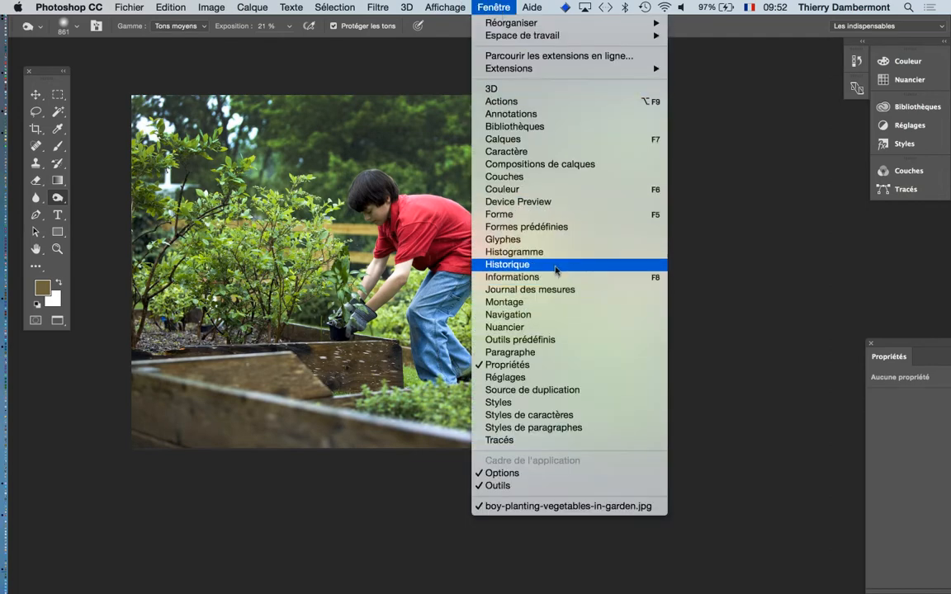
left_click(557, 264)
left_click_drag(699, 54, 532, 55)
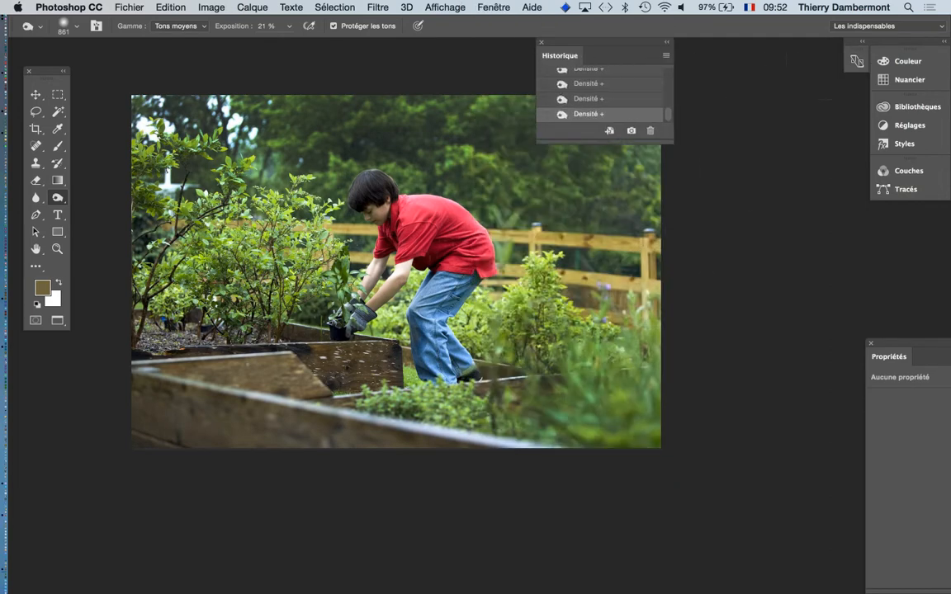
left_click_drag(670, 139, 774, 548)
- Examine the number of history states allowed in the Performance preferences
left_click(83, 6)
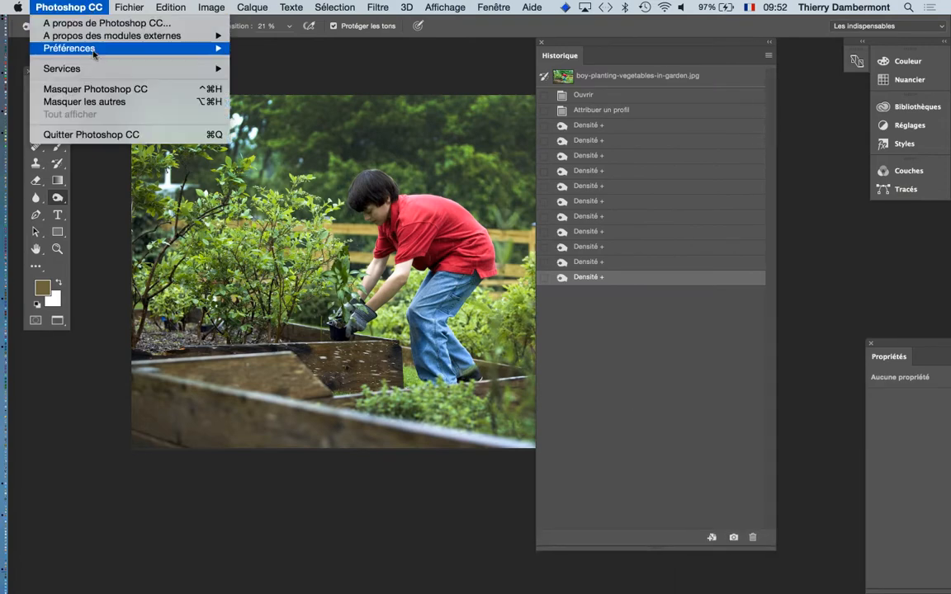
mouse_move(97, 56)
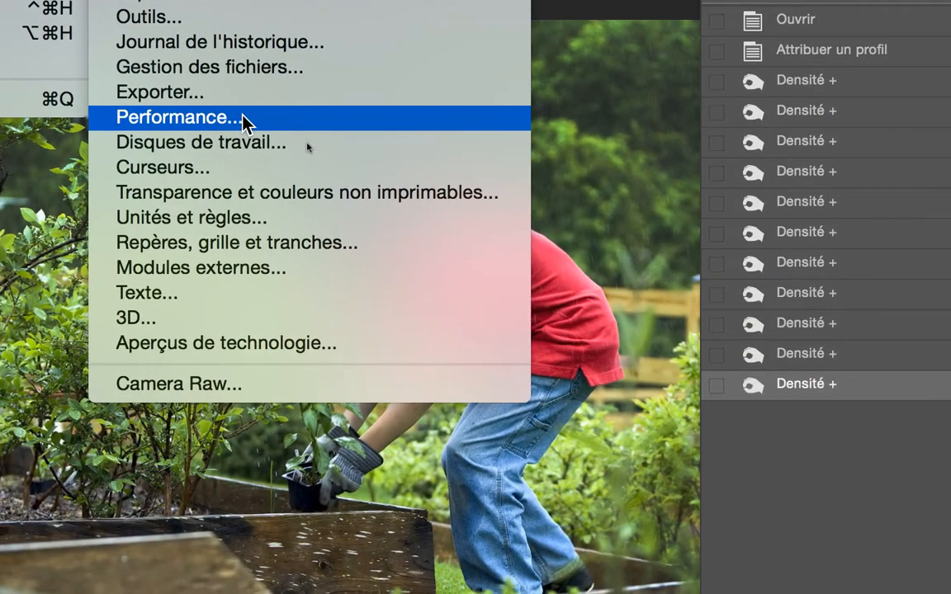
left_click(281, 172)
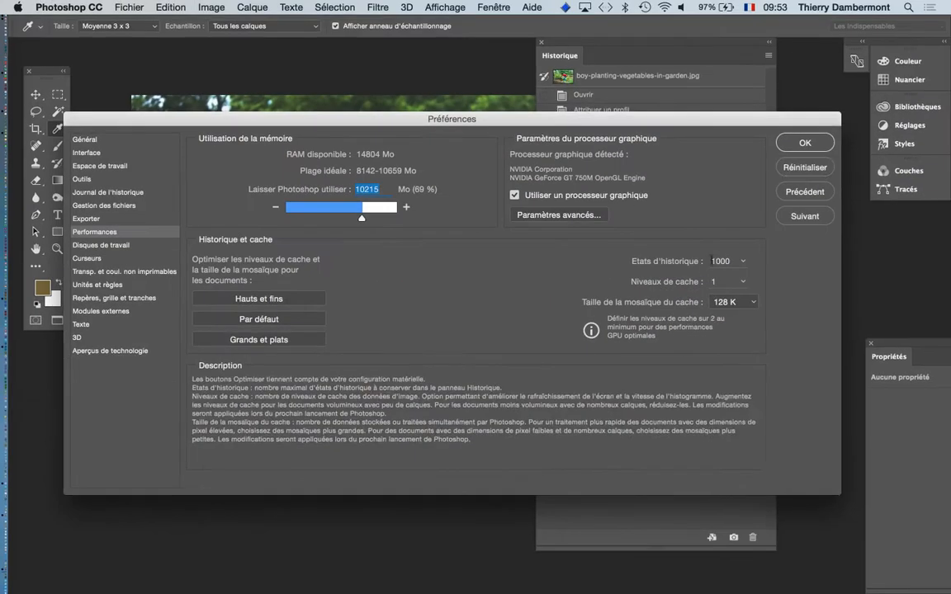
left_click(729, 14)
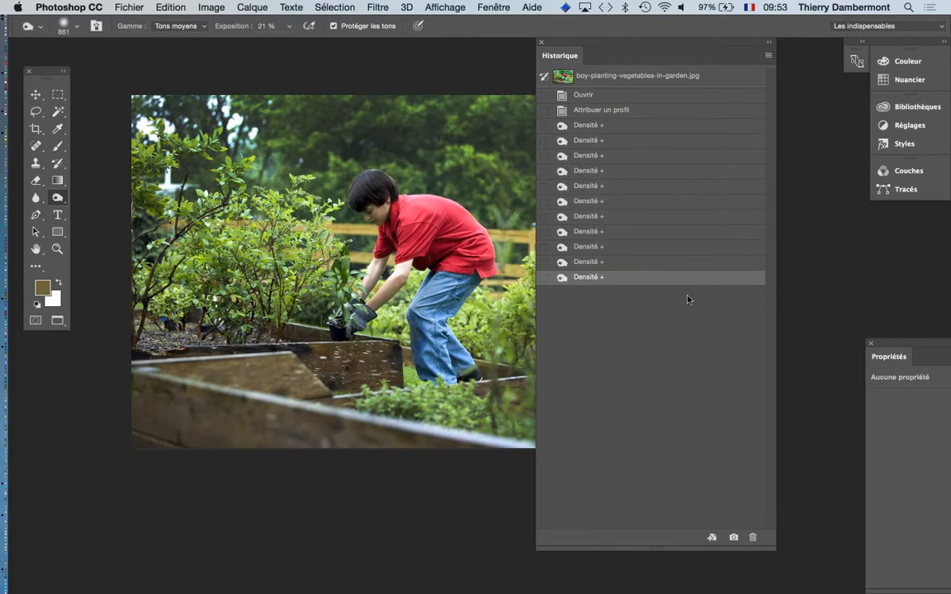
left_click(49, 6)
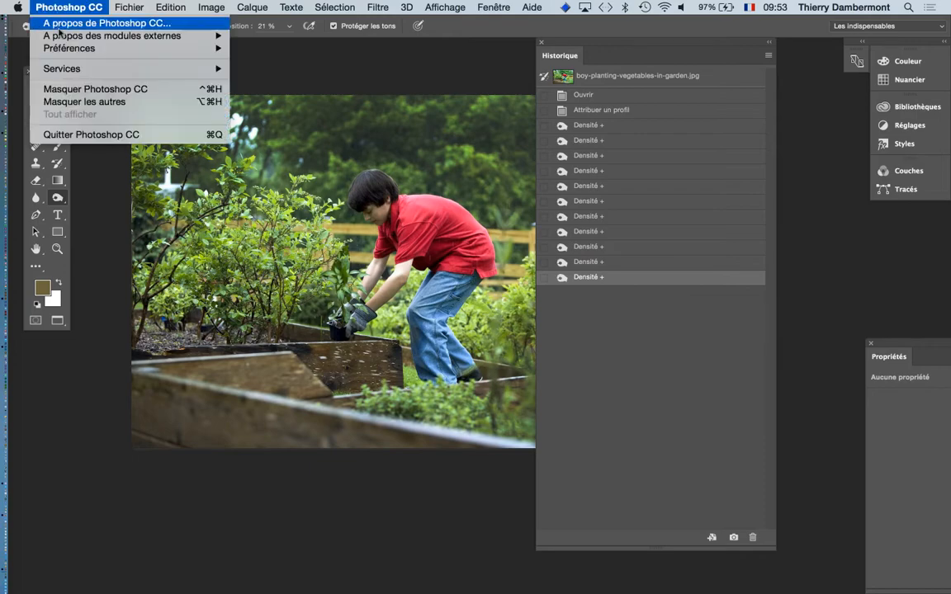
mouse_move(66, 47)
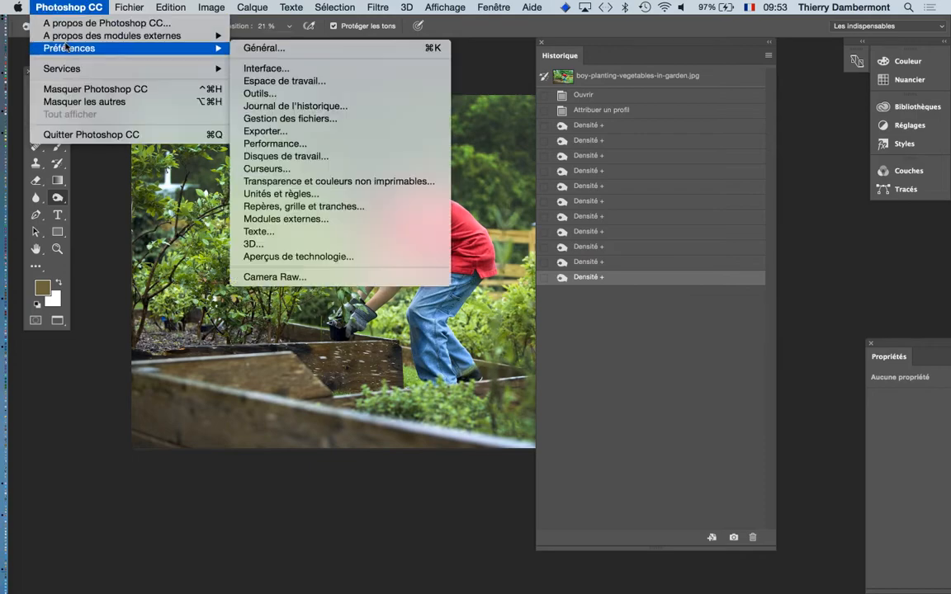
left_click(311, 146)
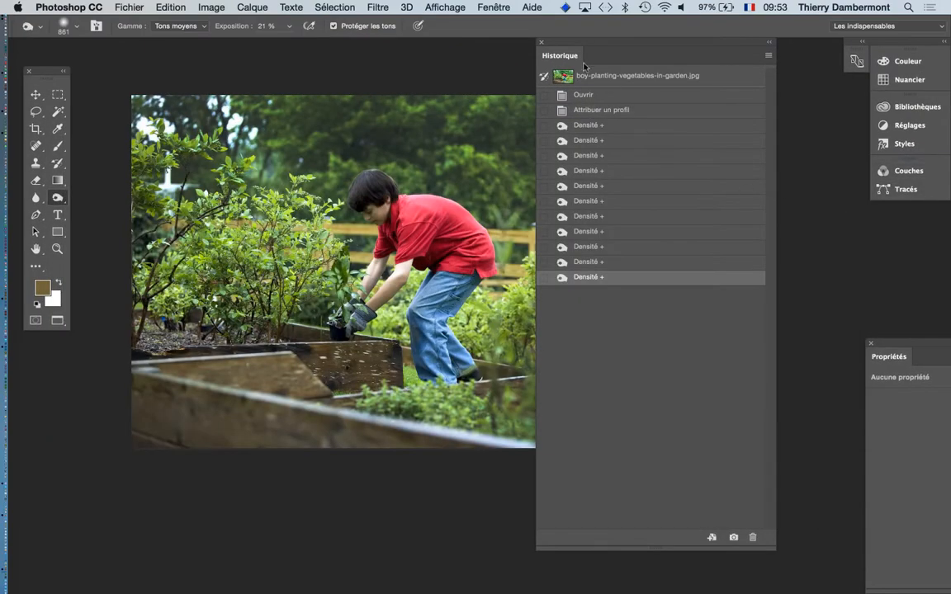
- Move the History panel clear of the photo and activate the Dodge tool (Densité -) with a brush size of 1381
left_click_drag(583, 65, 683, 72)
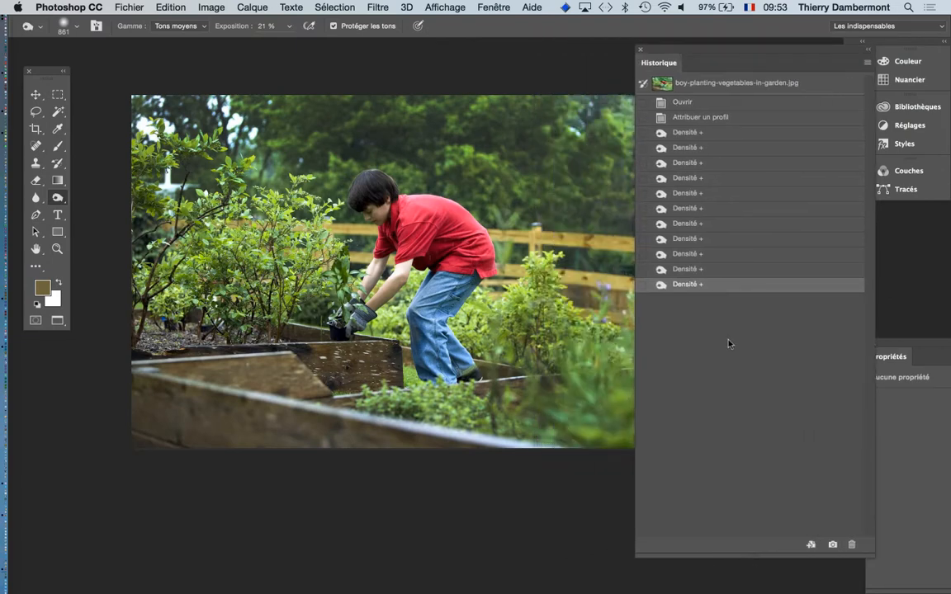
left_click_drag(738, 258, 737, 289)
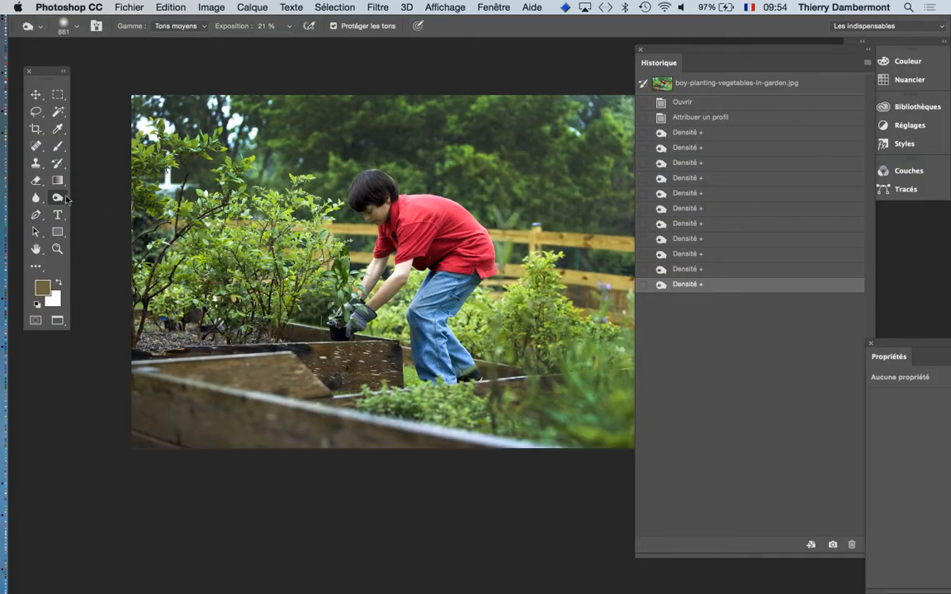
left_click(67, 199)
left_click(101, 196)
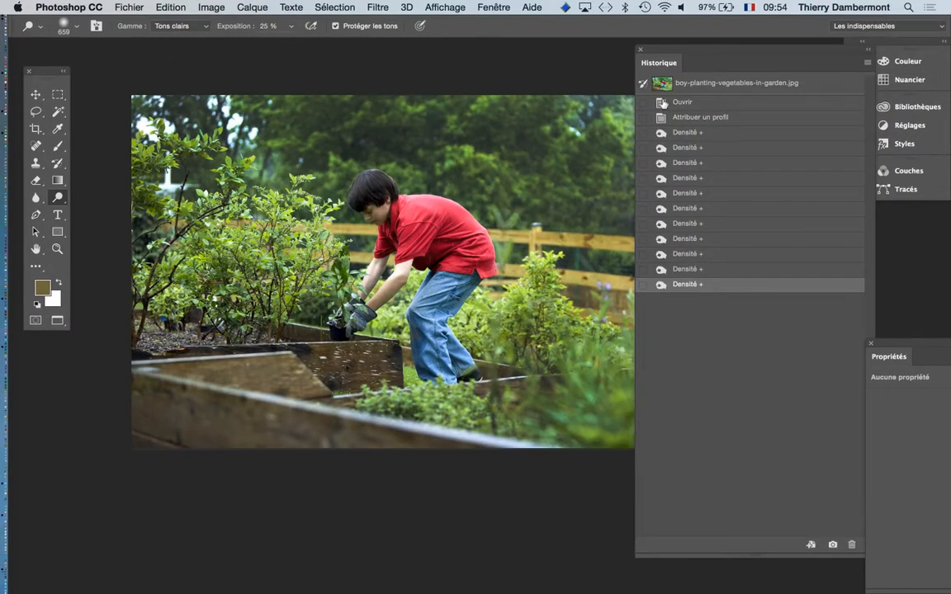
left_click_drag(662, 51, 737, 65)
left_click_drag(492, 236, 527, 237)
- Lighten the highlights of the trees, wooden planter and plants with the Dodge tool, and compare the result with the originally opened photo
left_click(558, 85)
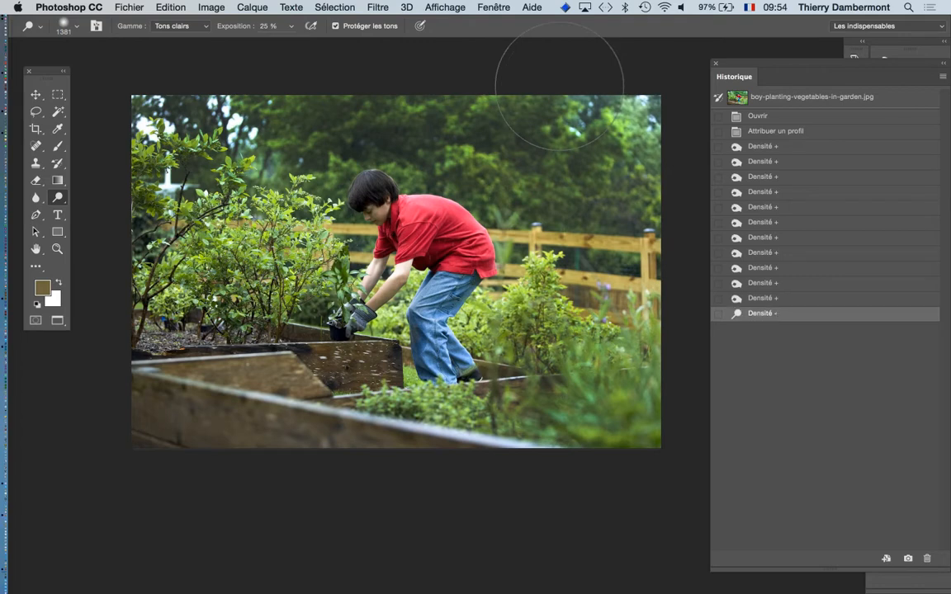
left_click(108, 426)
left_click(124, 411)
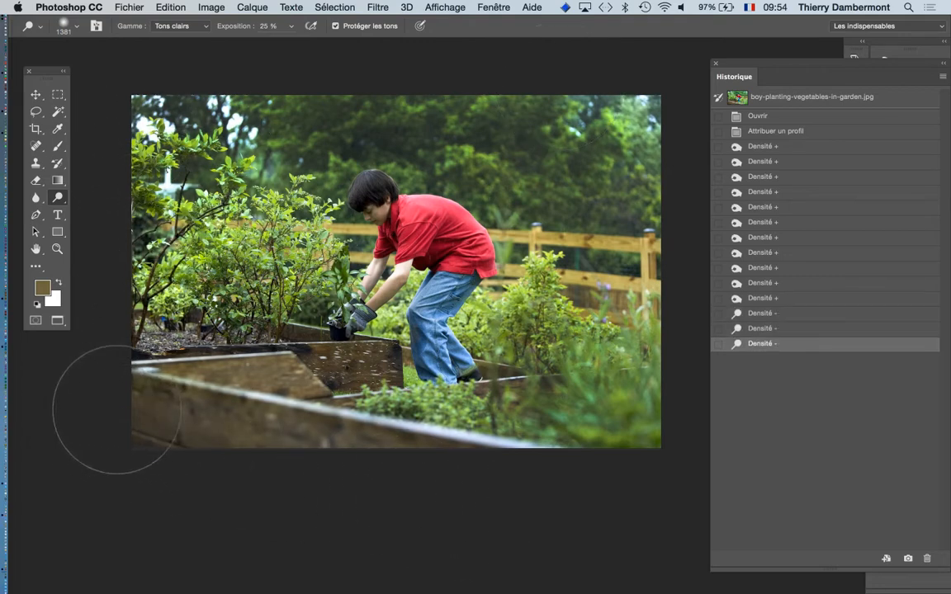
left_click(213, 375)
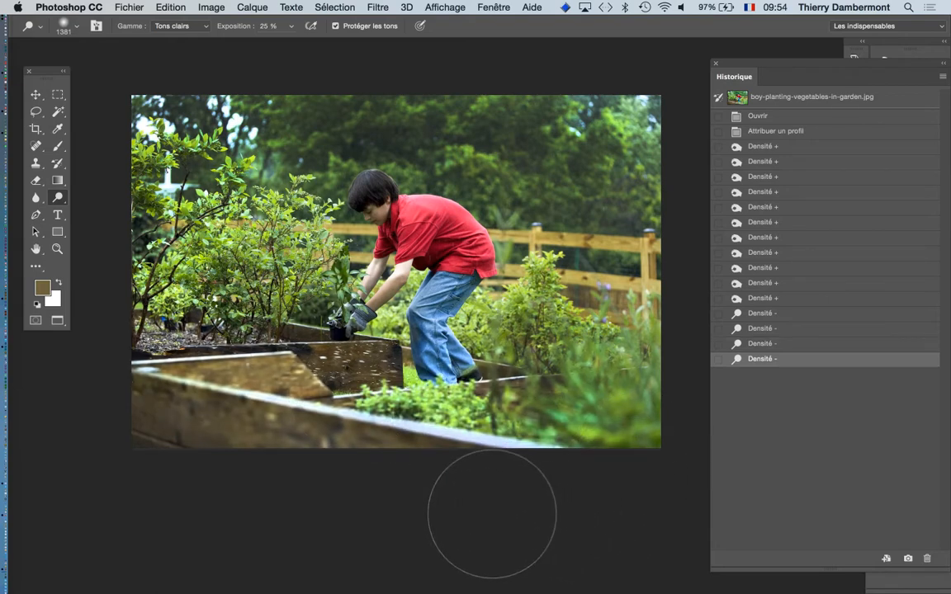
left_click(758, 116)
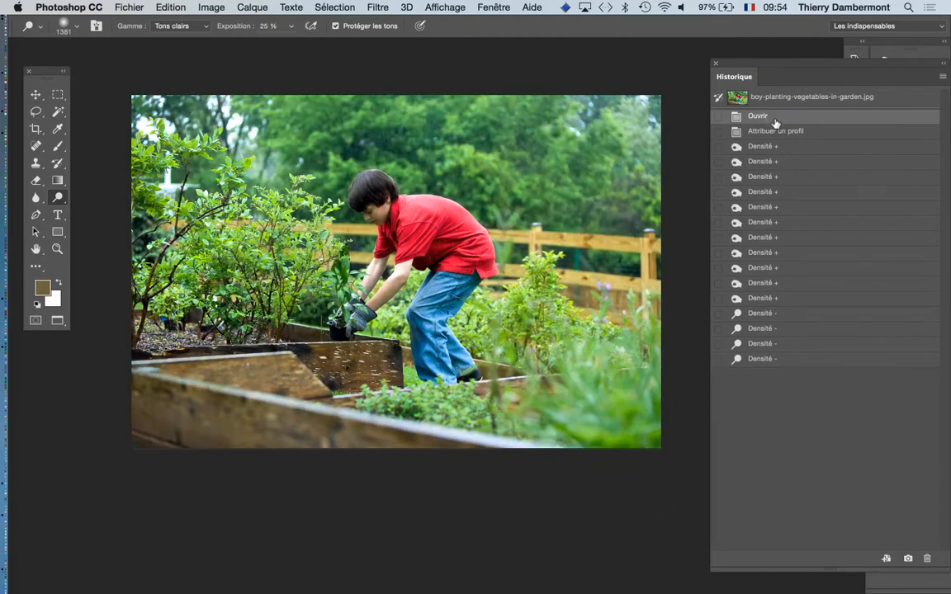
left_click(770, 359)
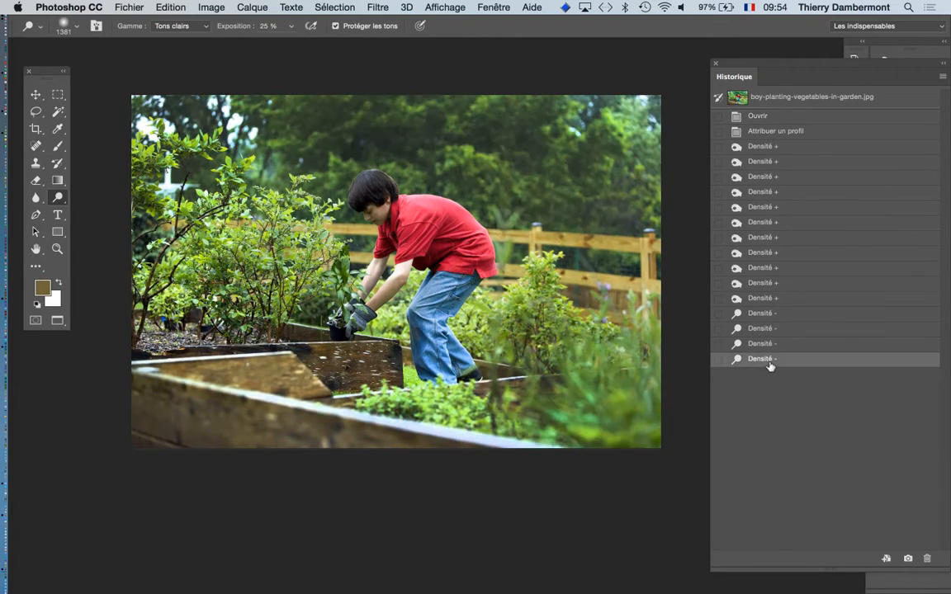
- Compare the retouched photo with its opened version, return to the Ouvrir history state and close the History panel
left_click(756, 117)
left_click(760, 359)
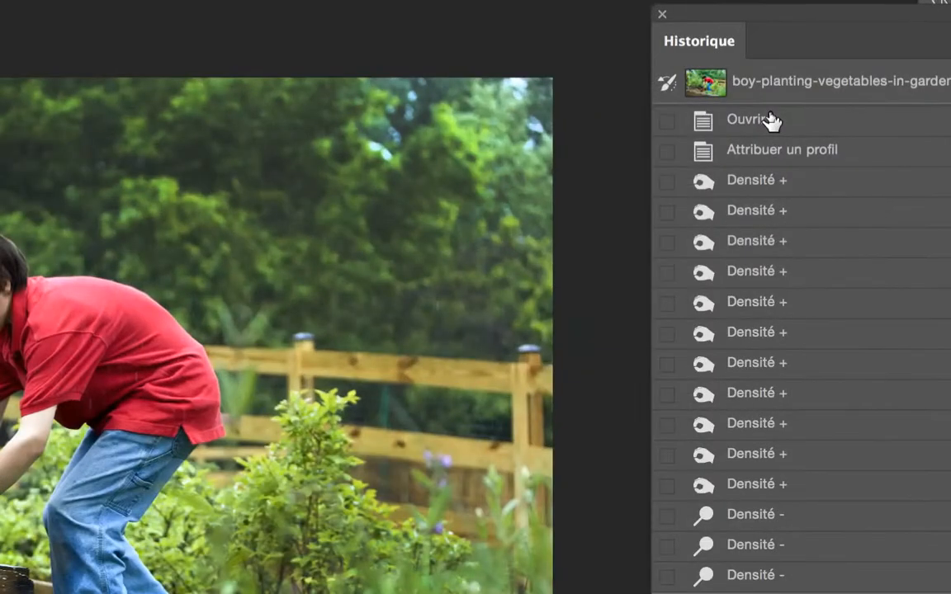
left_click(771, 121)
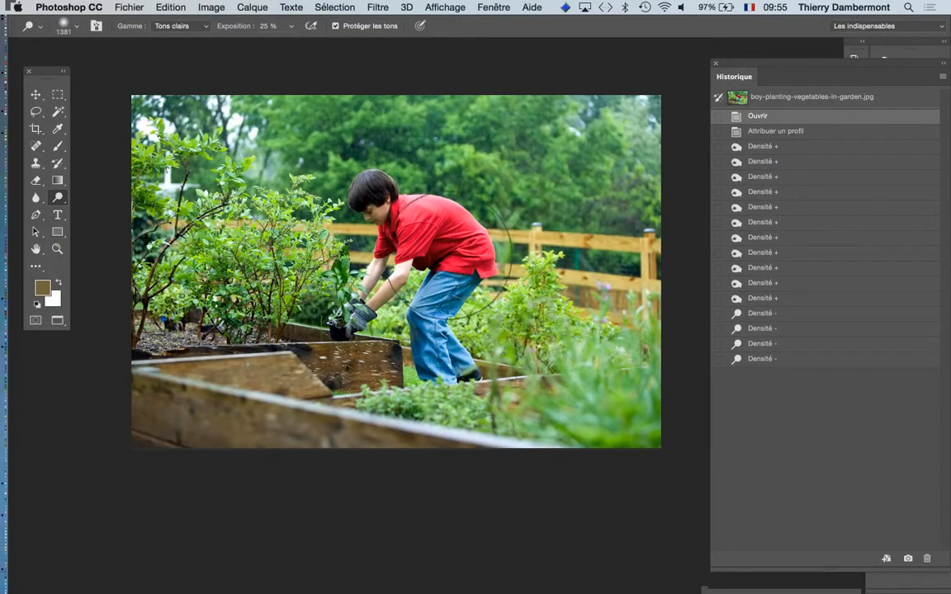
left_click(715, 66)
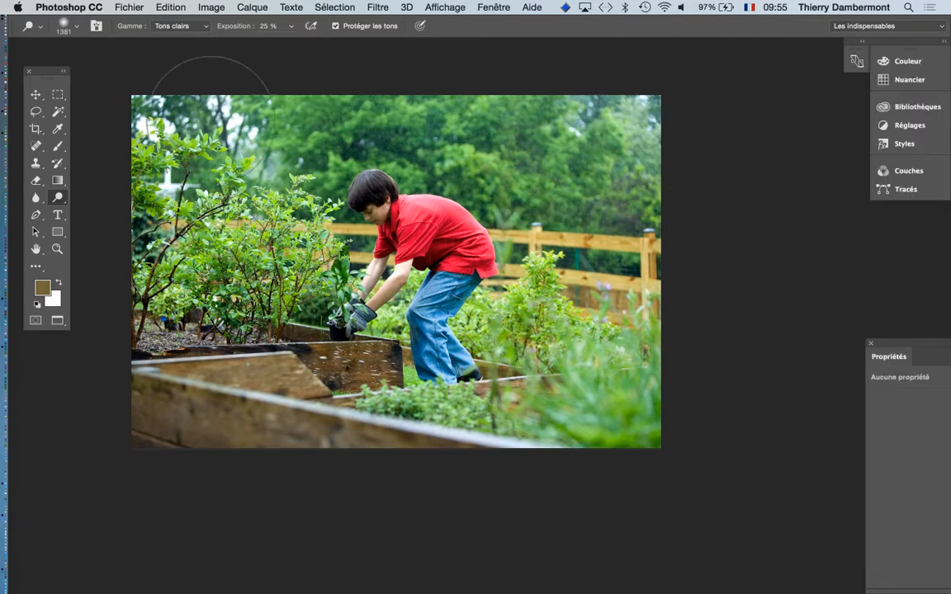
- Activate the Move tool and close the Properties panel to clear the workspace around the photo
left_click(36, 97)
left_click(81, 160)
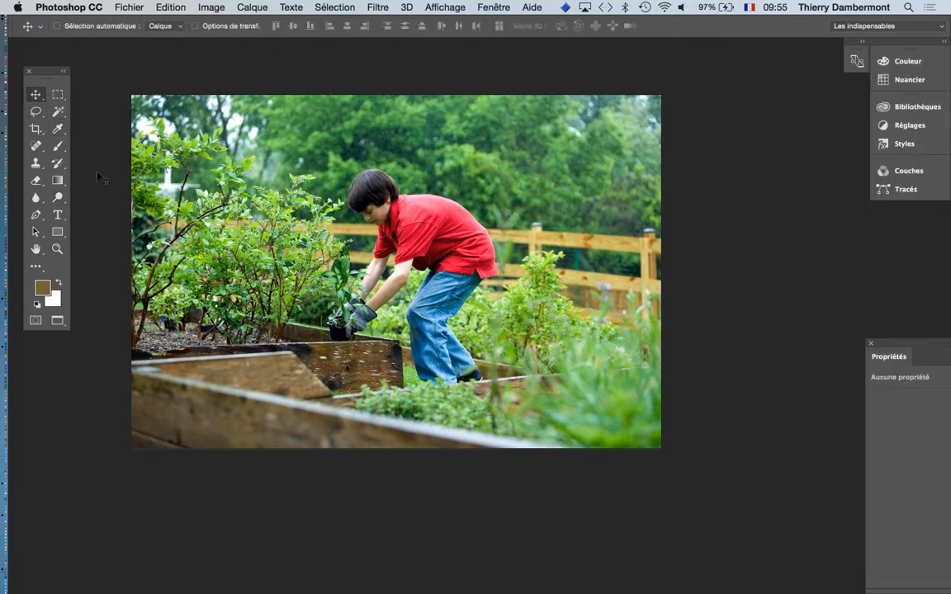
key("space")
left_click_drag(242, 201, 206, 184)
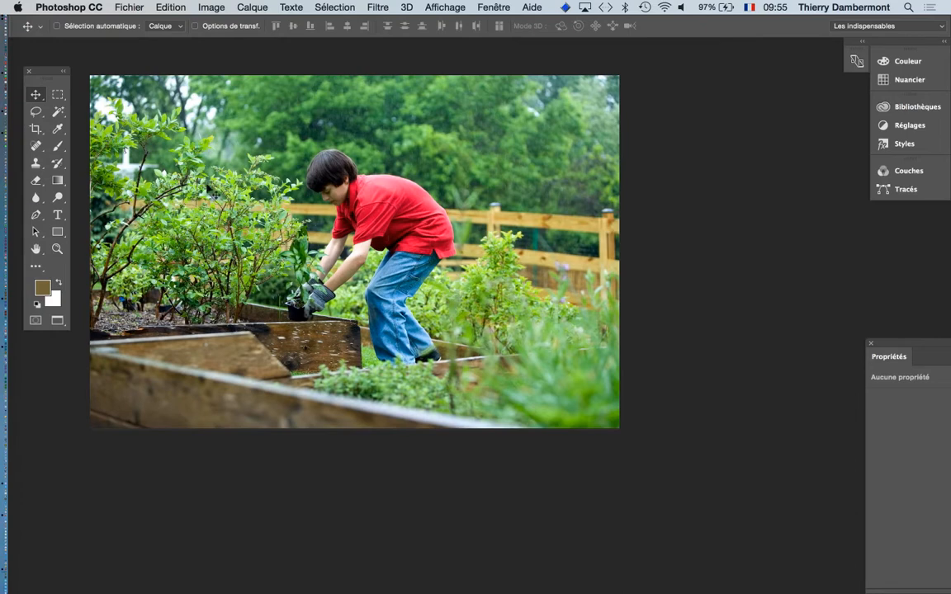
left_click(870, 345)
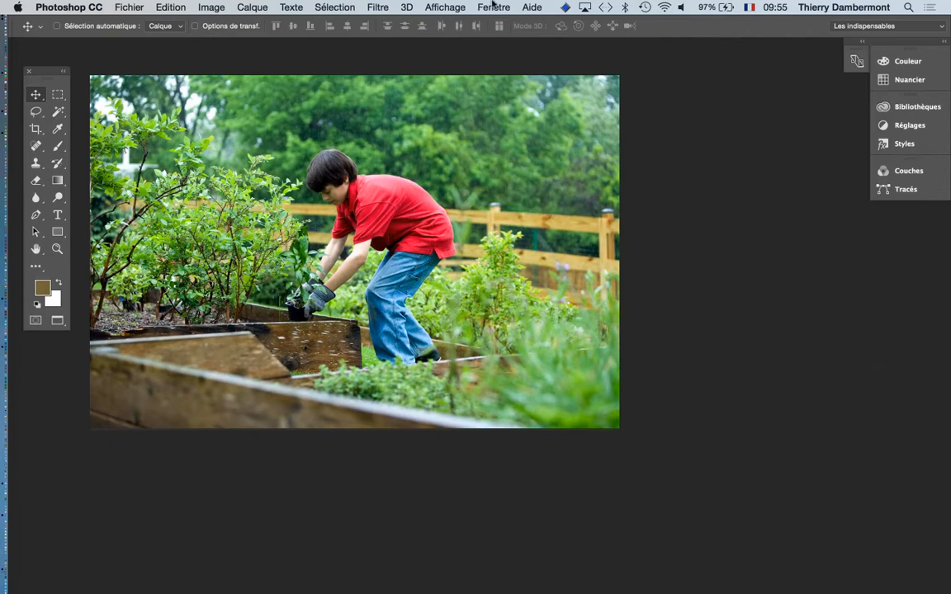
- Show the Layers panel (Calques) and place it beside the boy in the photo
left_click(492, 6)
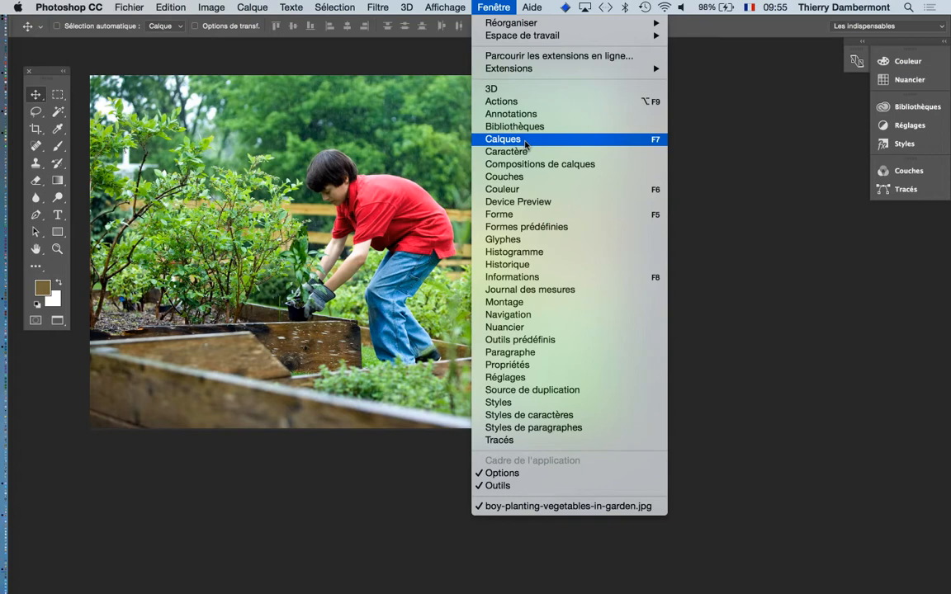
left_click(714, 161)
left_click(494, 7)
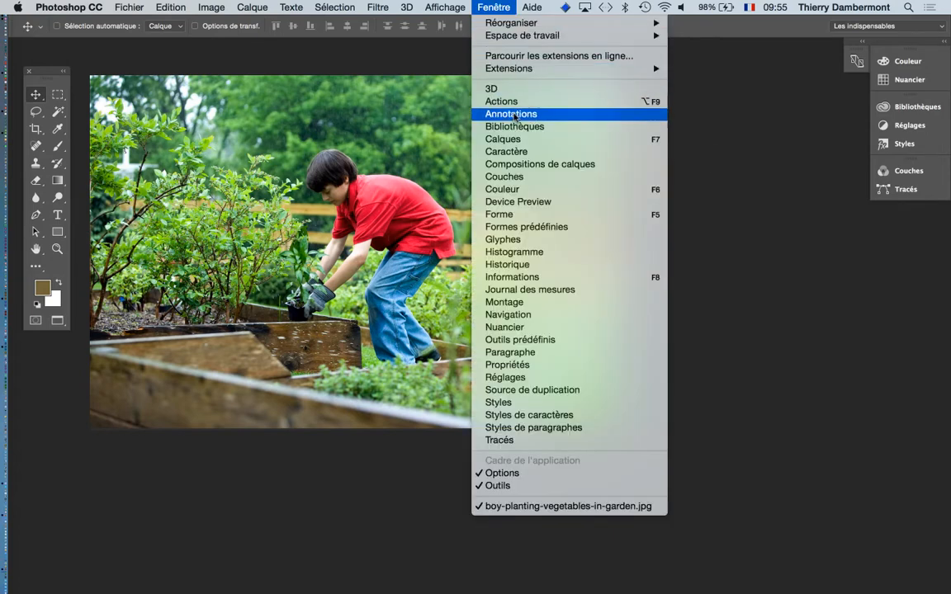
left_click(505, 138)
left_click_drag(702, 120, 684, 111)
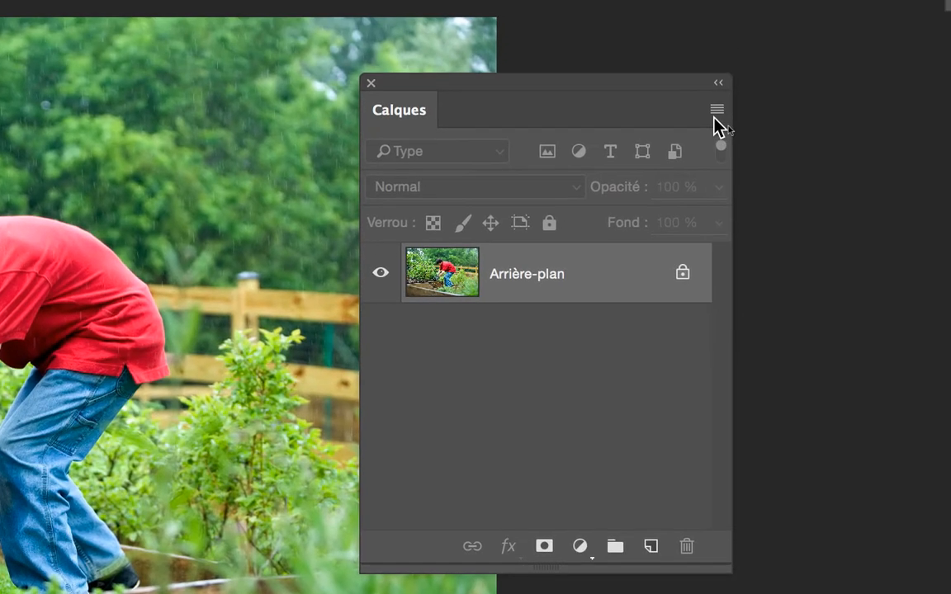
- Create a new layer named Calque 1 in Incrustation mode at 100% opacity, filled with the neutral 50% gray
left_click(715, 114)
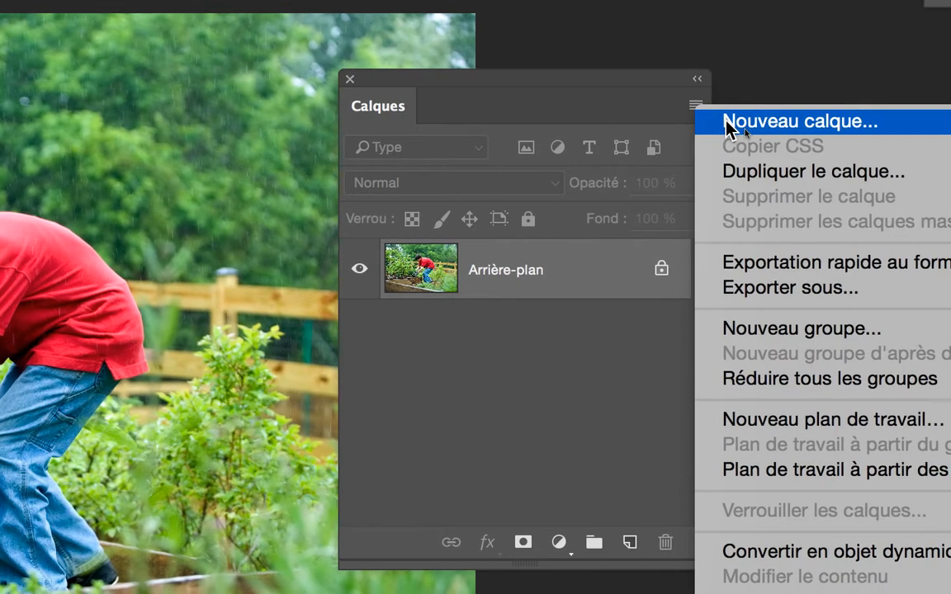
left_click(740, 128)
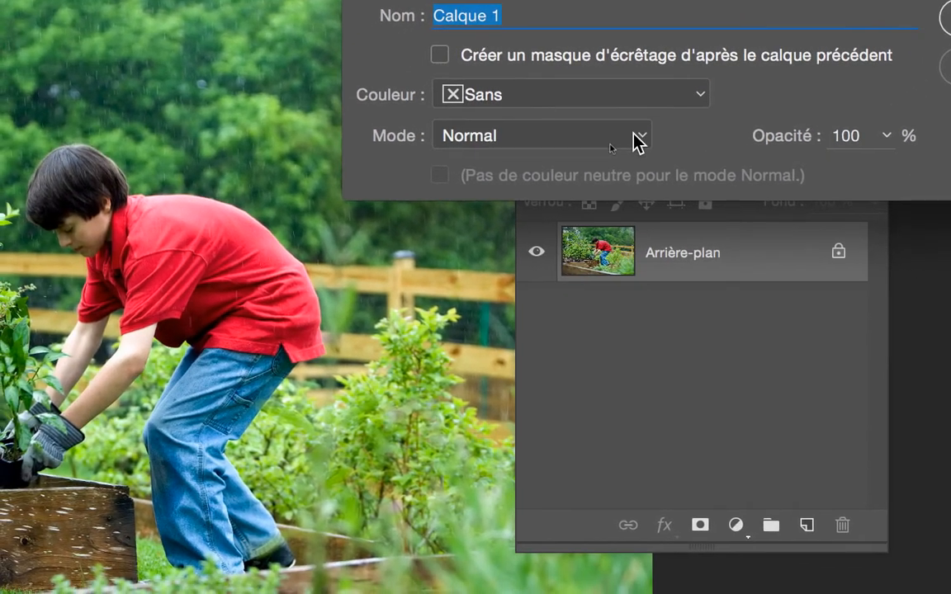
left_click(567, 188)
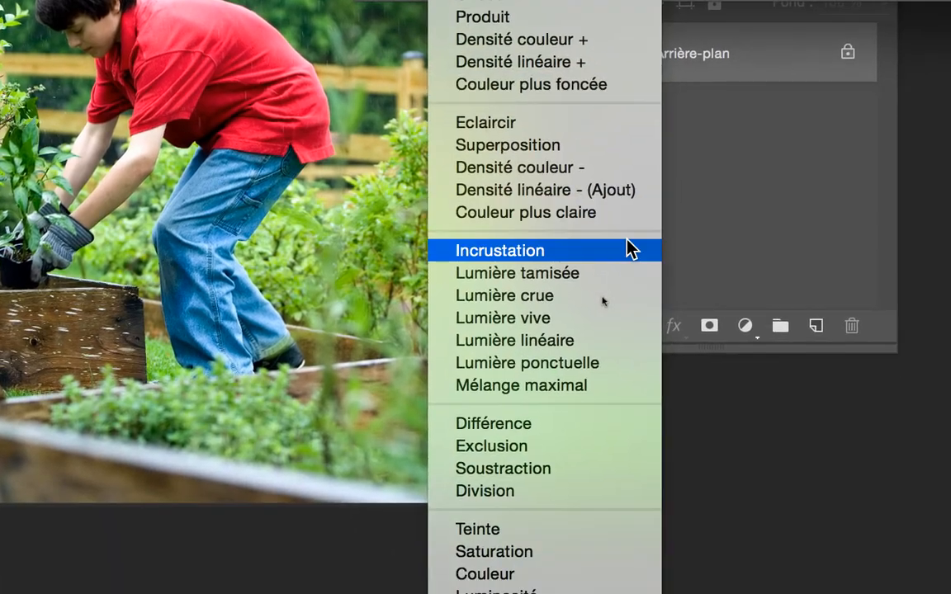
left_click(627, 248)
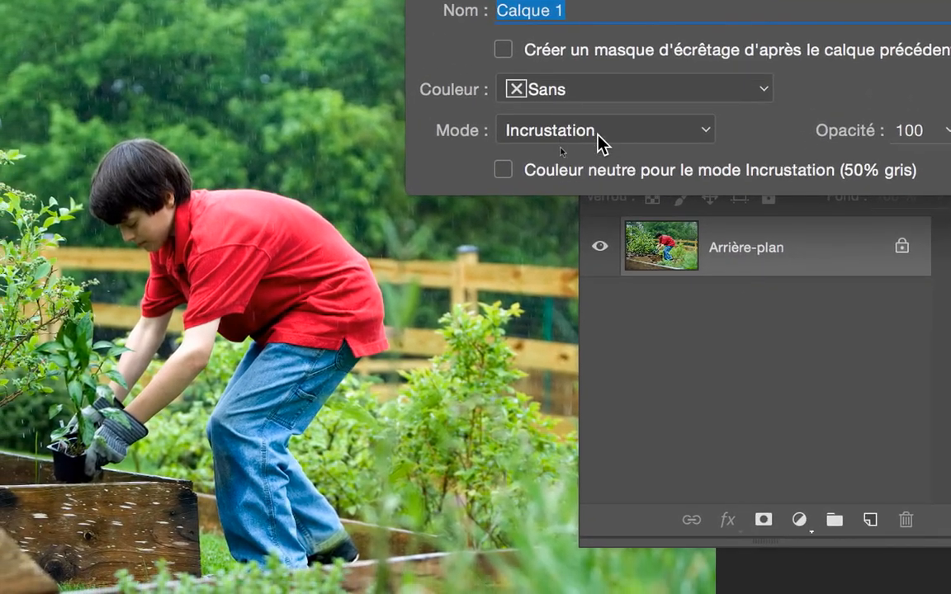
left_click(587, 163)
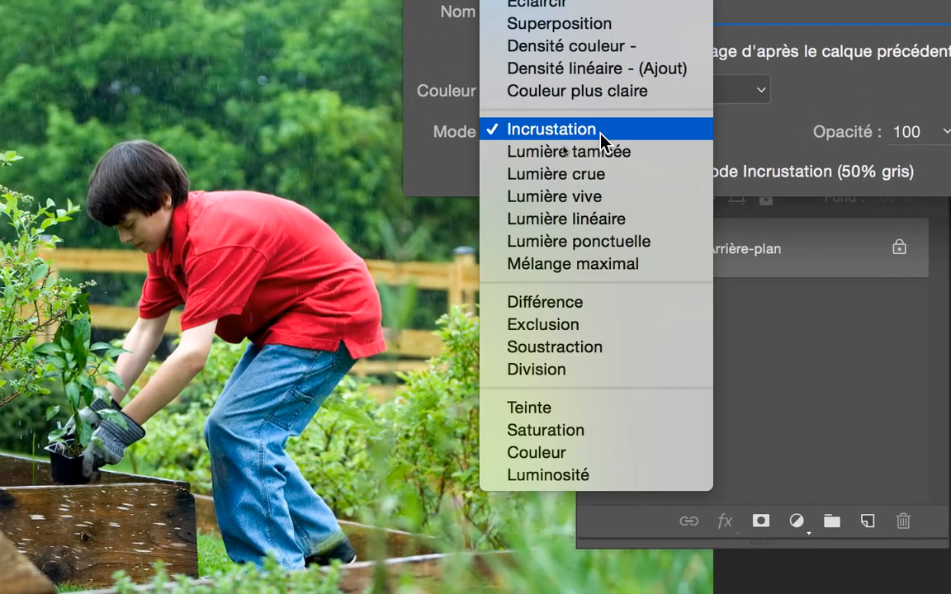
left_click(600, 132)
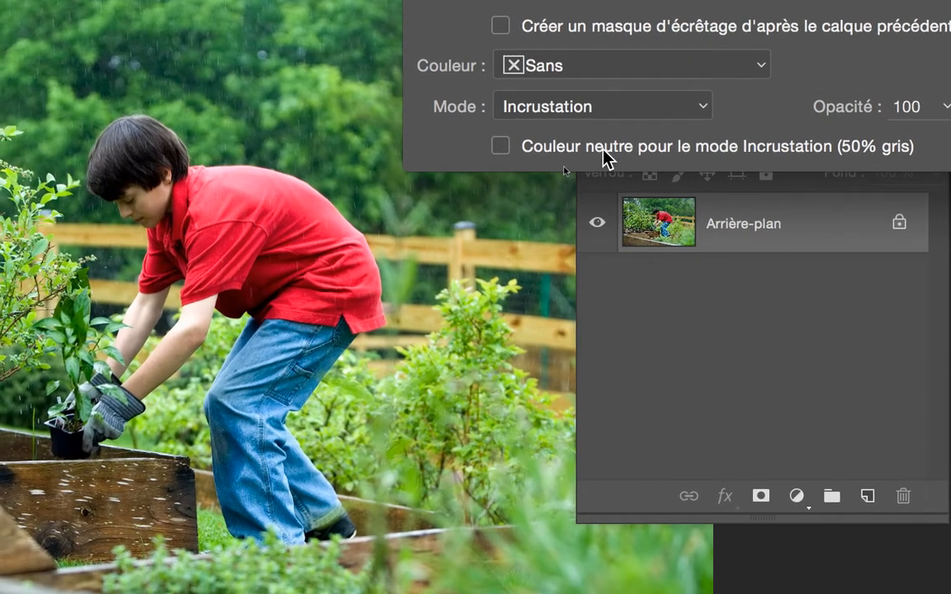
left_click(603, 177)
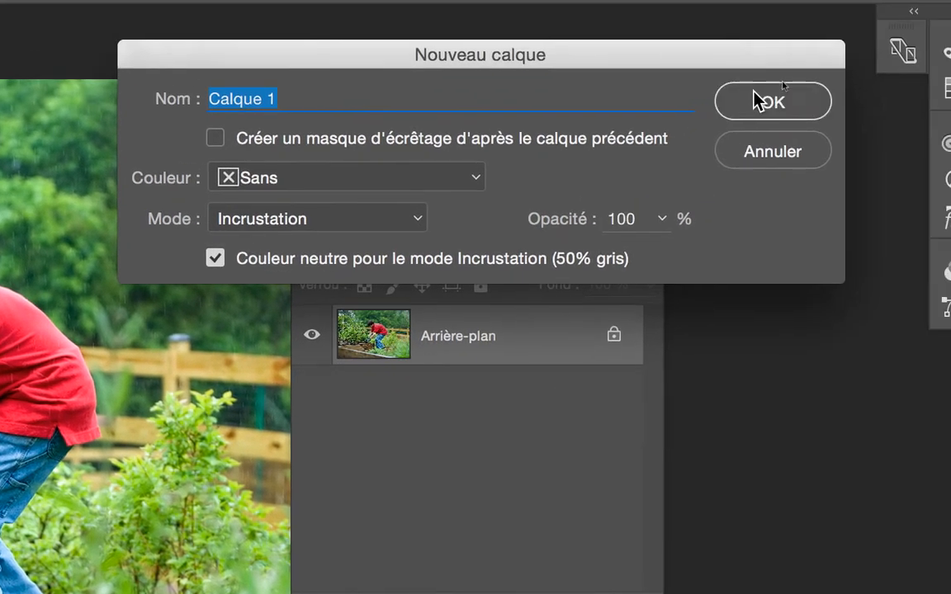
left_click(877, 3)
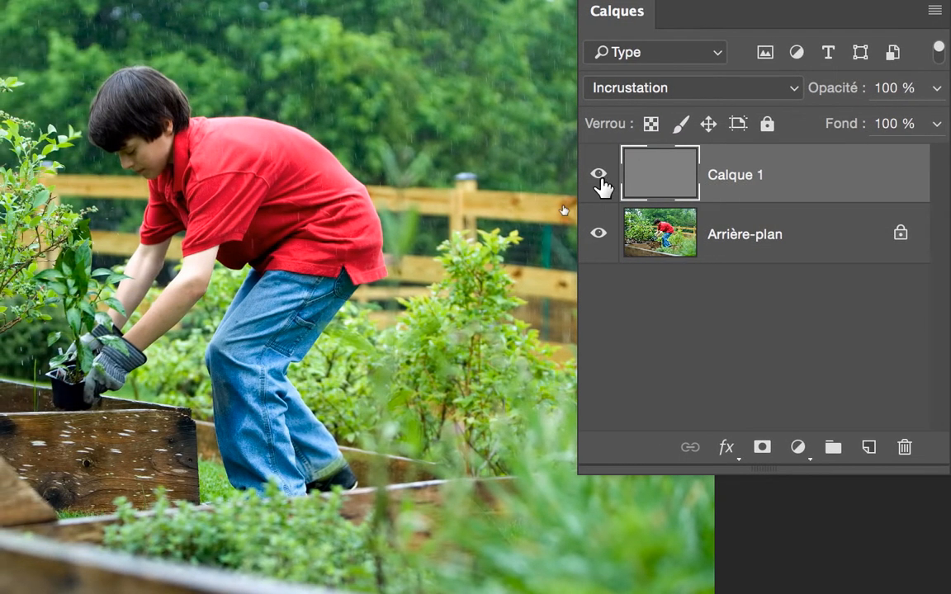
- Toggle the visibility of the gray layer Calque 1 to compare the photo with and without it
left_click(512, 174)
left_click(600, 180)
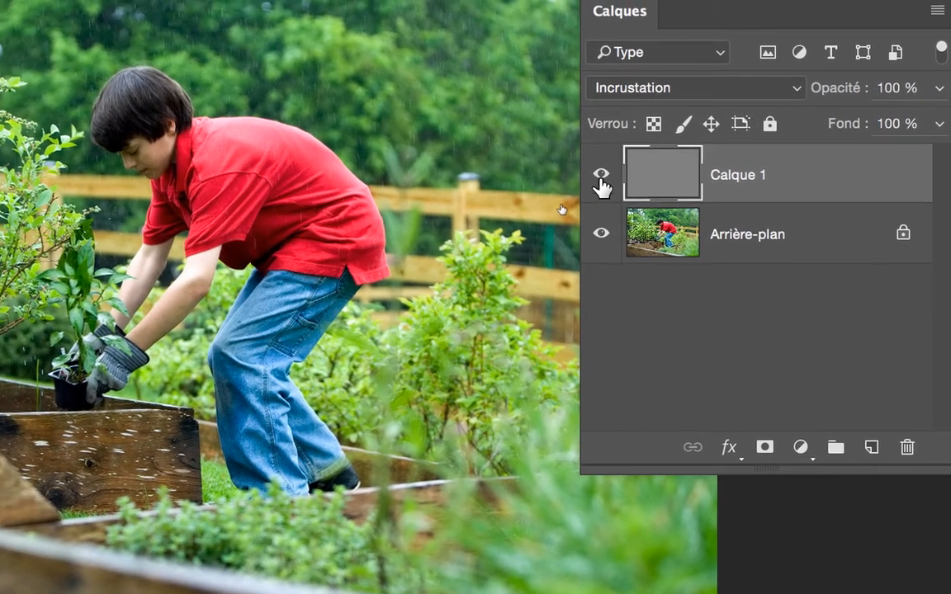
left_click(558, 165)
left_click(559, 165)
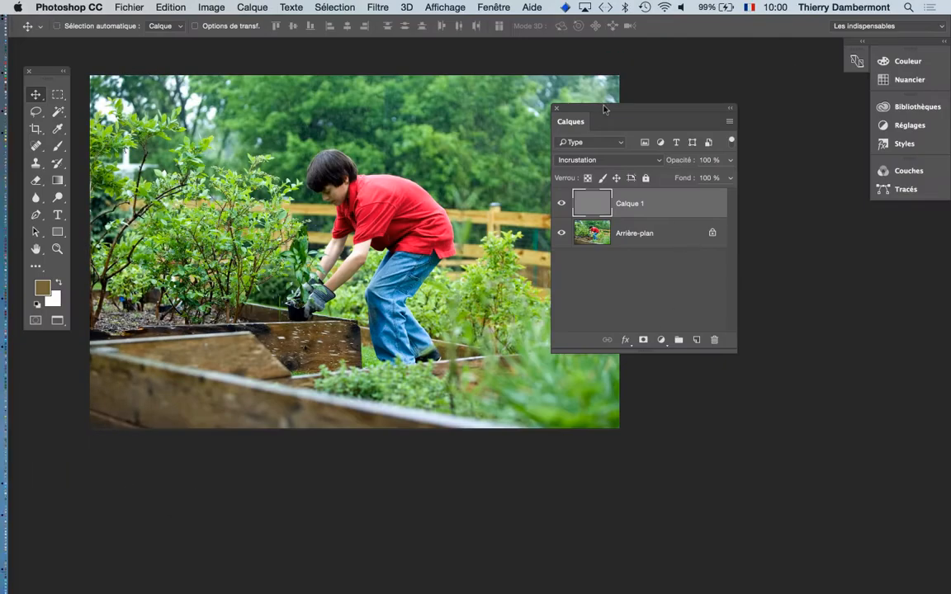
- Reposition the Layers panel and activate the Brush tool (Outil Pinceau)
left_click_drag(605, 110, 565, 105)
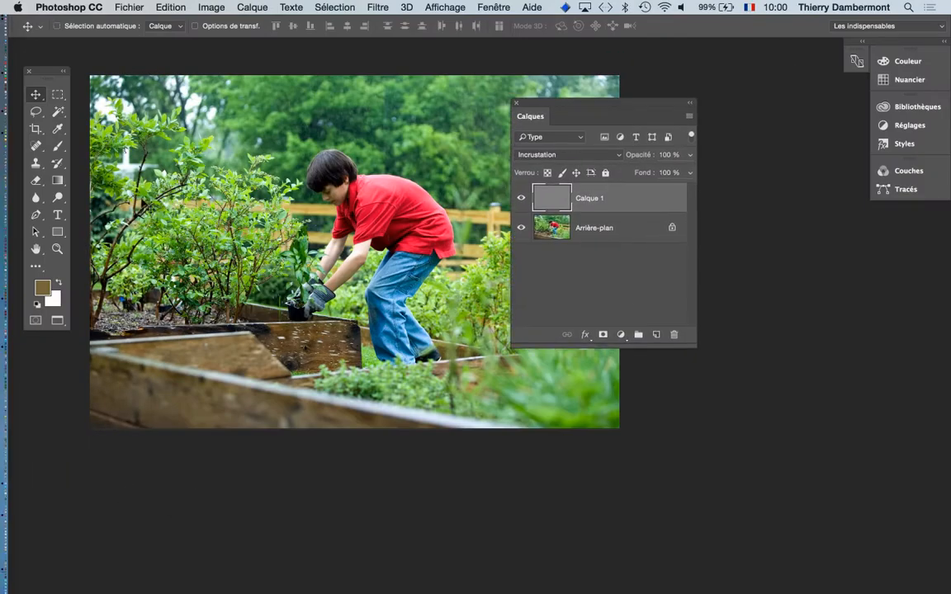
left_click(60, 153)
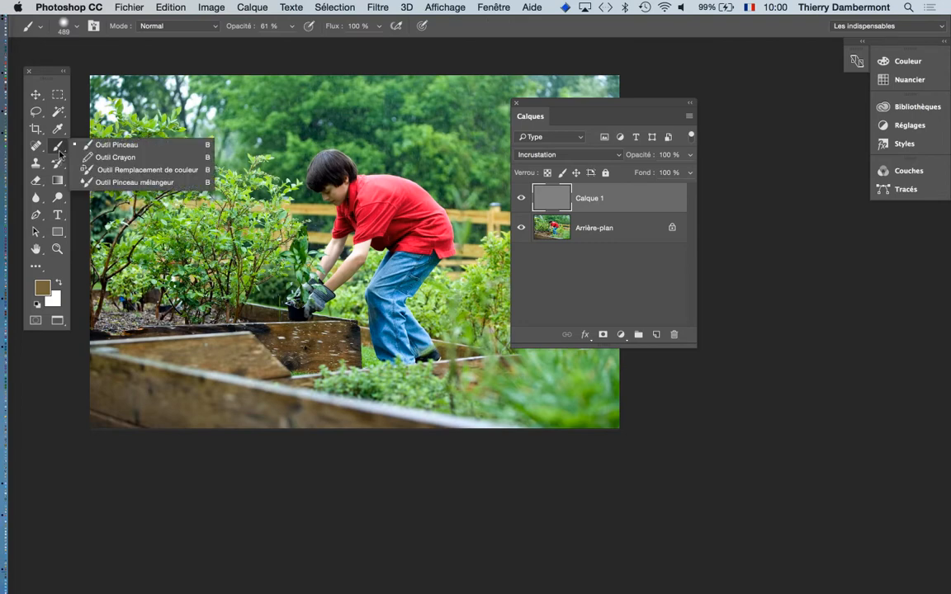
left_click(92, 146)
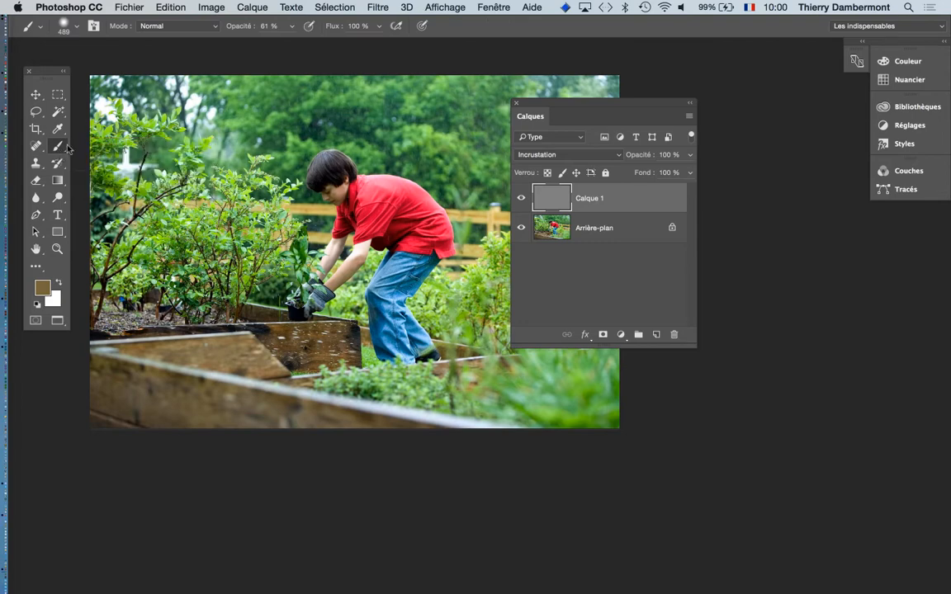
- Show the Color panel (Couleur), detach it from the dock as a floating panel and place it beside the Layers panel
left_click(511, 6)
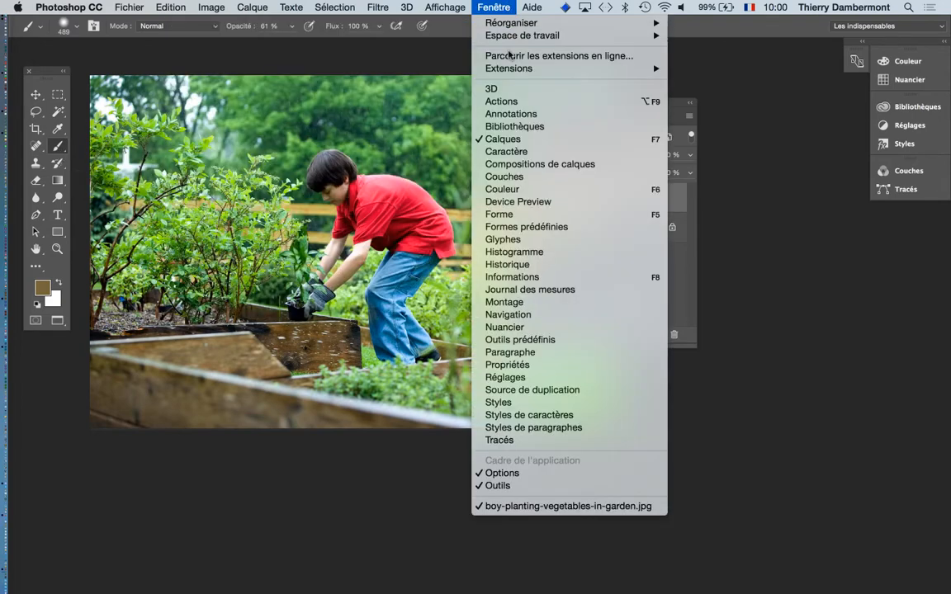
left_click(529, 189)
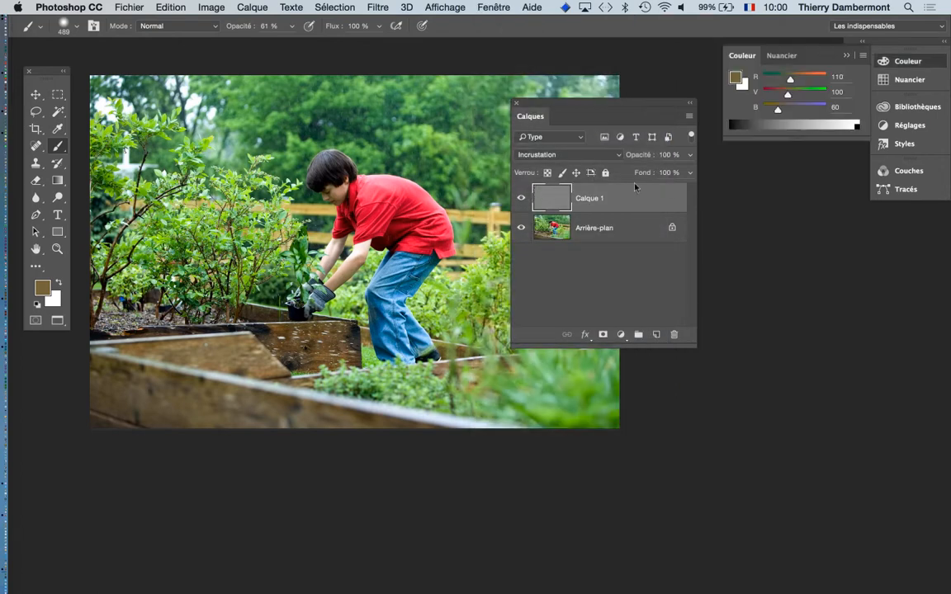
left_click_drag(653, 105, 591, 80)
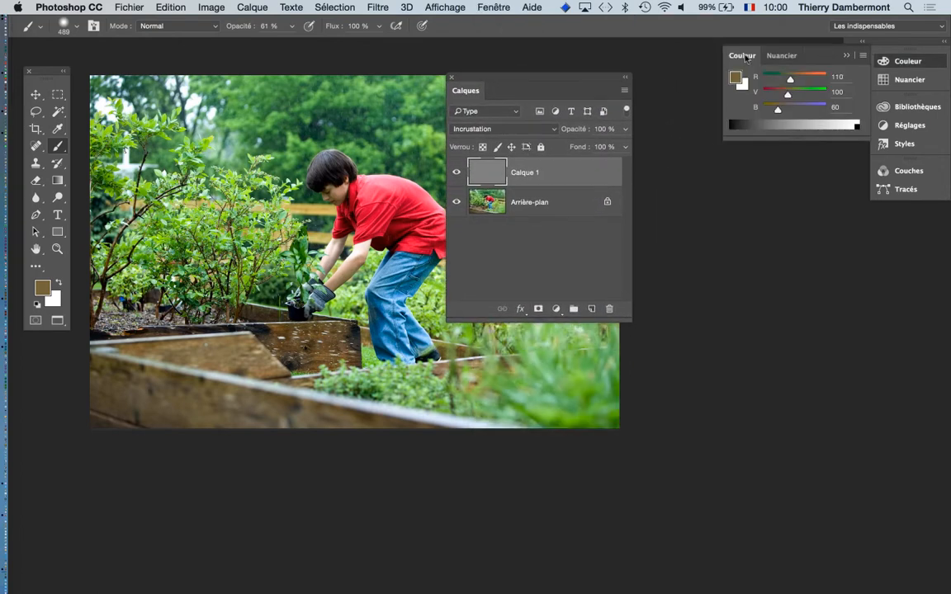
left_click_drag(746, 58, 680, 67)
left_click(847, 56)
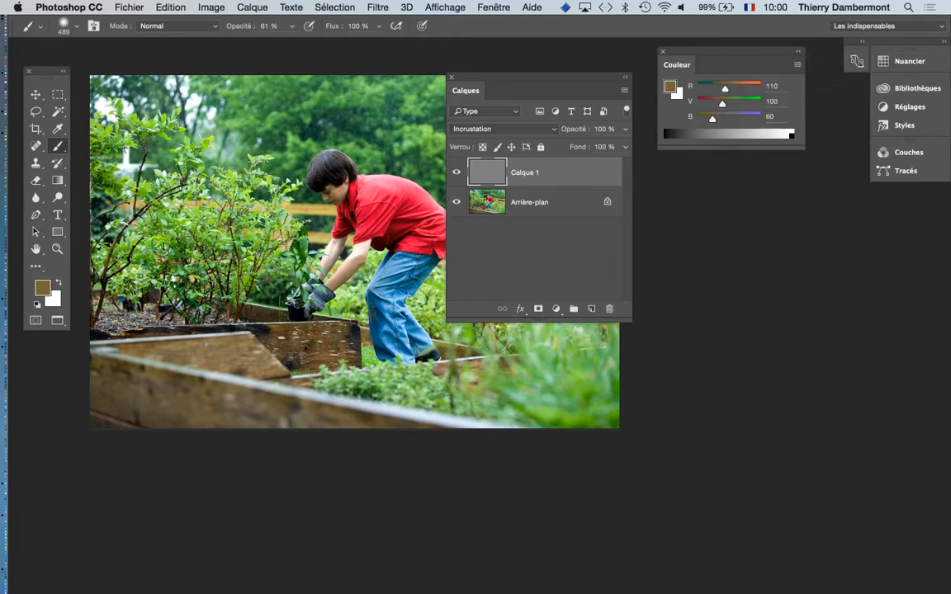
left_click_drag(753, 55, 756, 63)
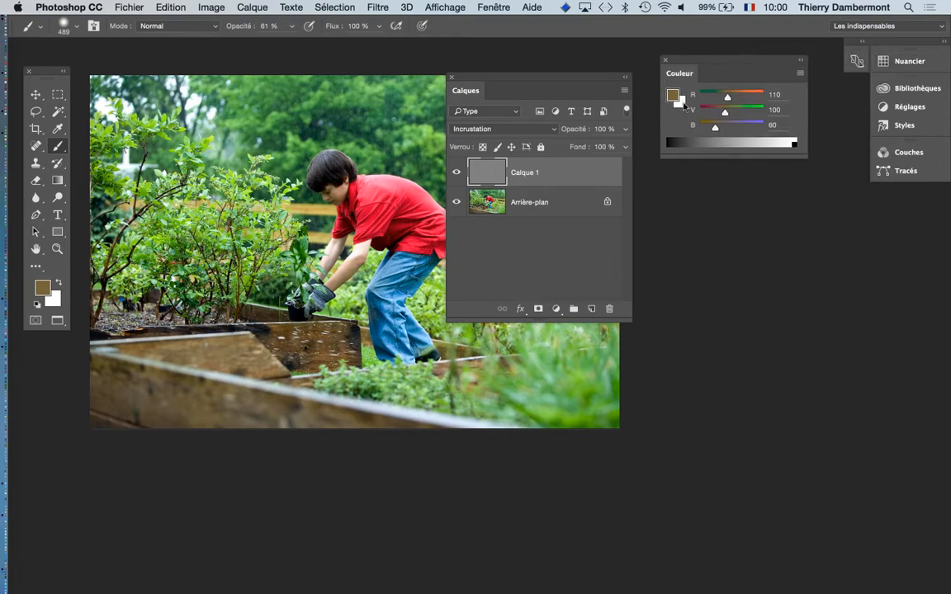
- Widen the floating Color panel, keep its grayscale ramp to a short strip and move the panel closer to the Layers panel
left_click_drag(804, 165, 822, 349)
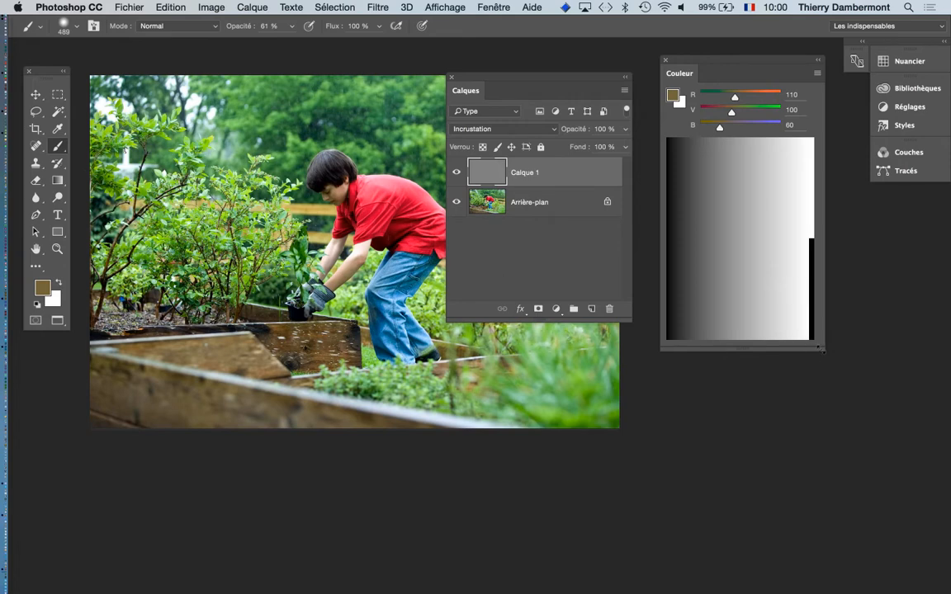
left_click_drag(823, 351, 858, 488)
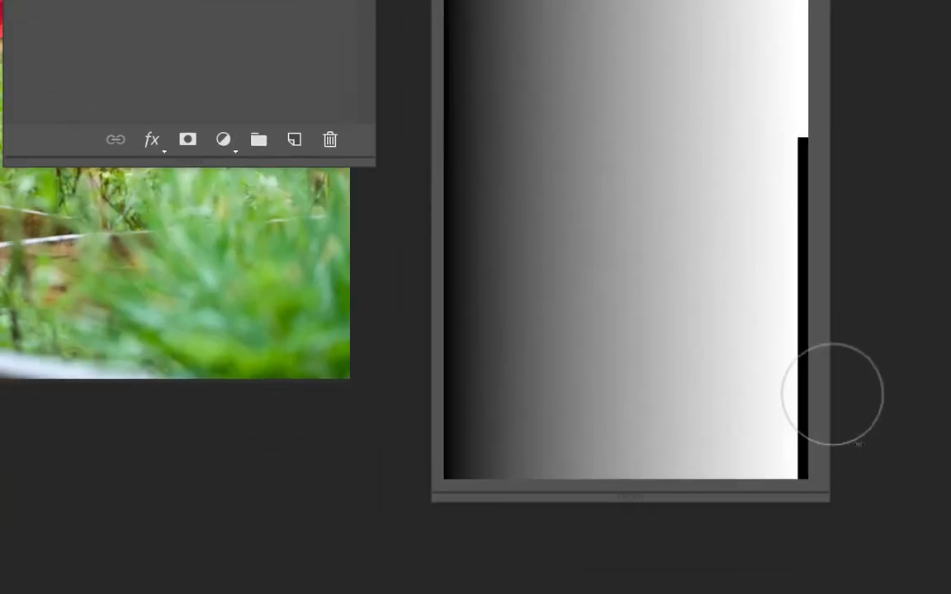
left_click_drag(830, 430, 829, 206)
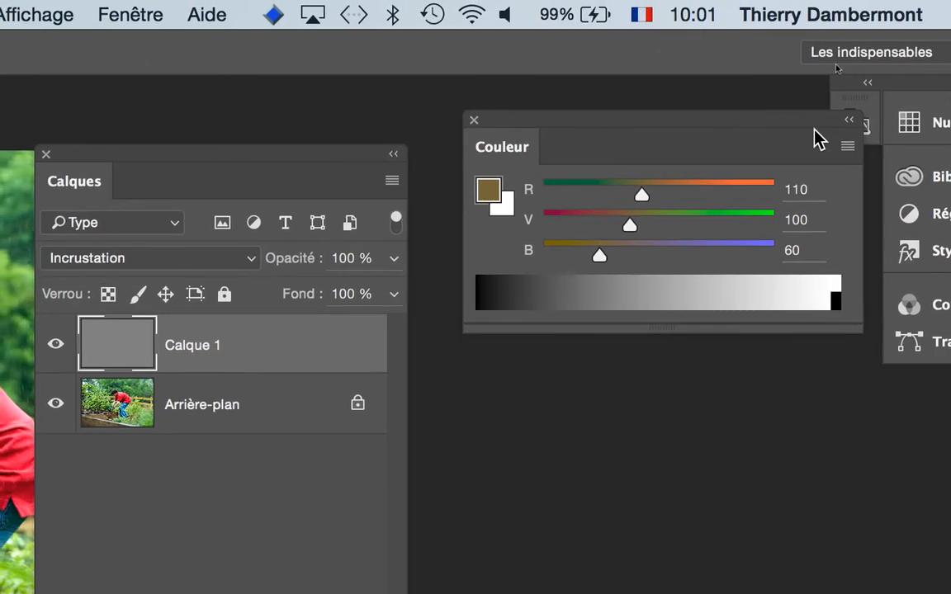
left_click_drag(817, 131, 737, 125)
- Choose Echelle de gris as the spectrum for the ramp of the Color panel
left_click(762, 145)
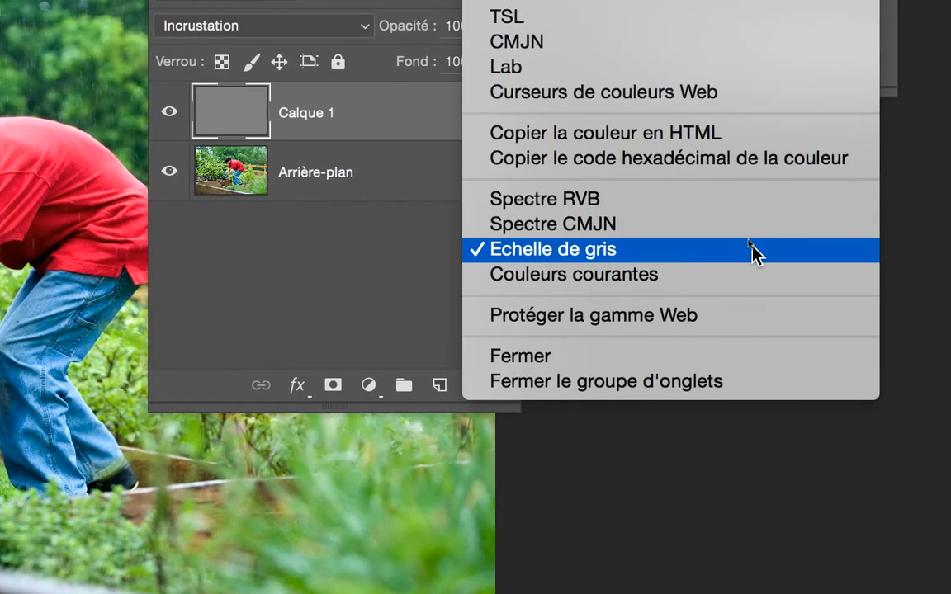
left_click(749, 252)
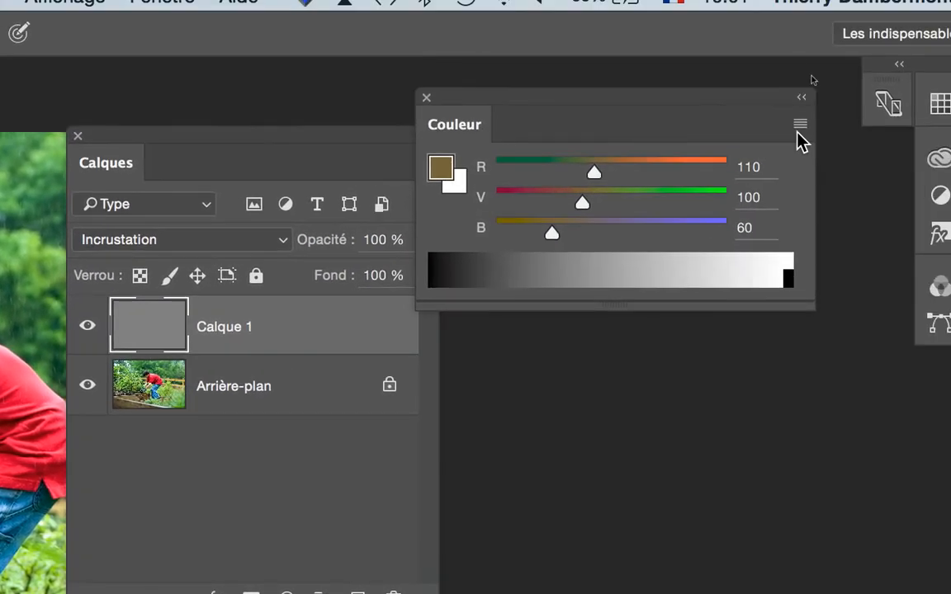
left_click(817, 101)
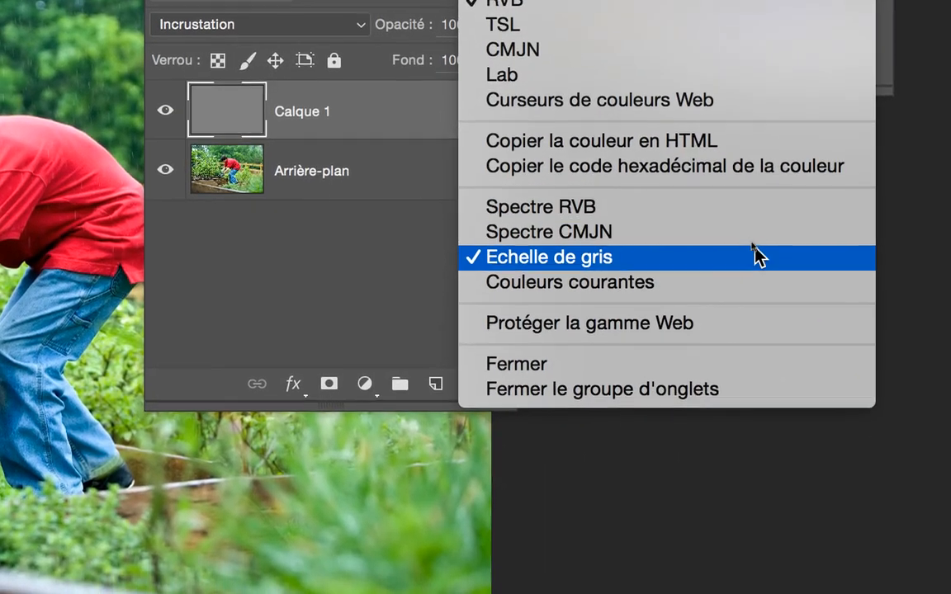
left_click(755, 271)
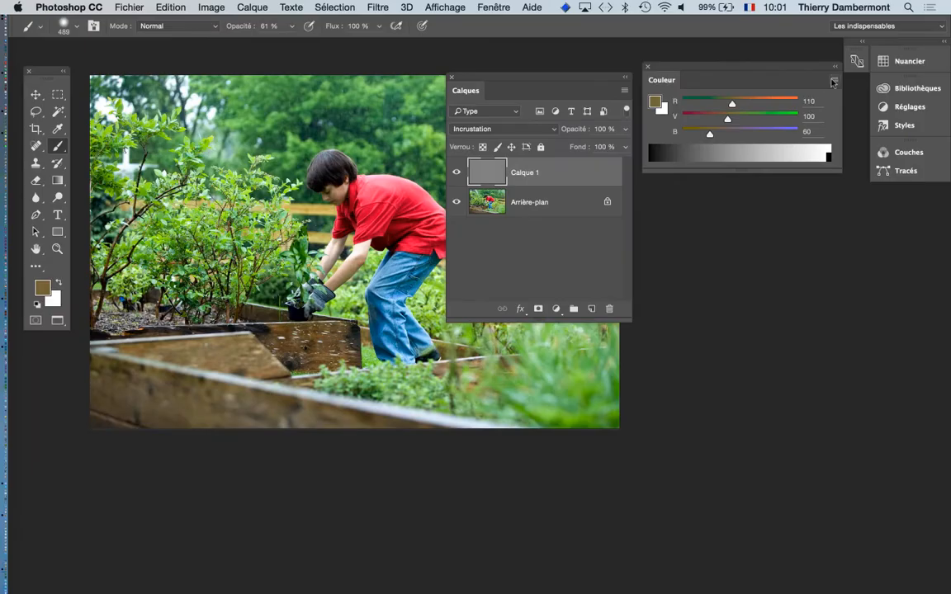
left_click(833, 82)
left_click(749, 72)
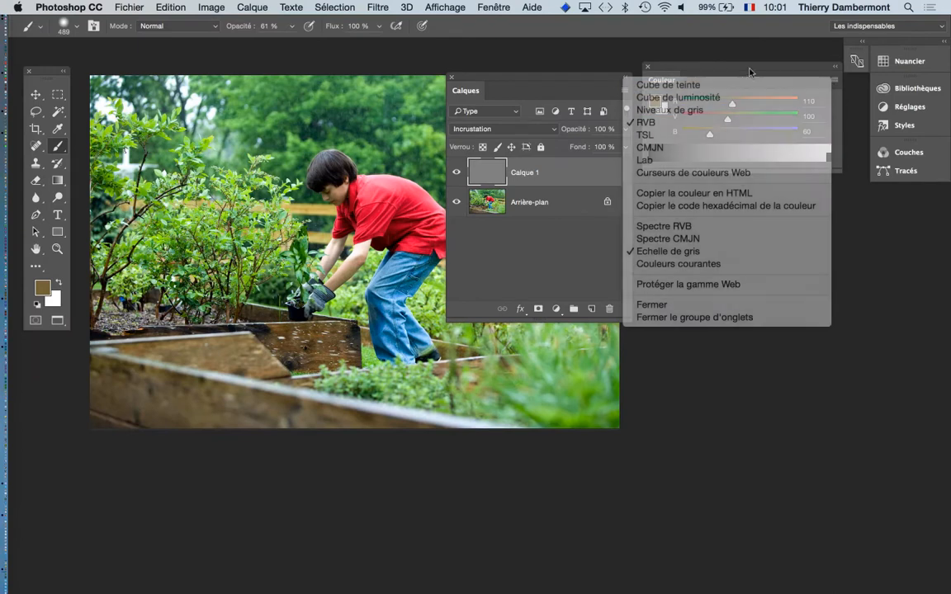
- Lower the Color panel, keep Echelle de gris as its spectrum and heighten the panel to enlarge the grayscale ramp
left_click_drag(749, 72, 753, 144)
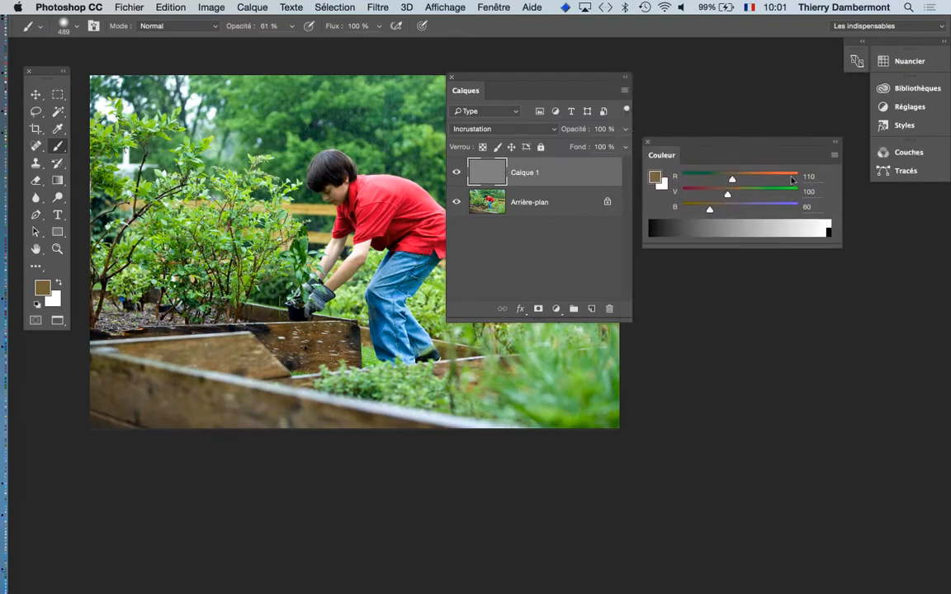
left_click(832, 156)
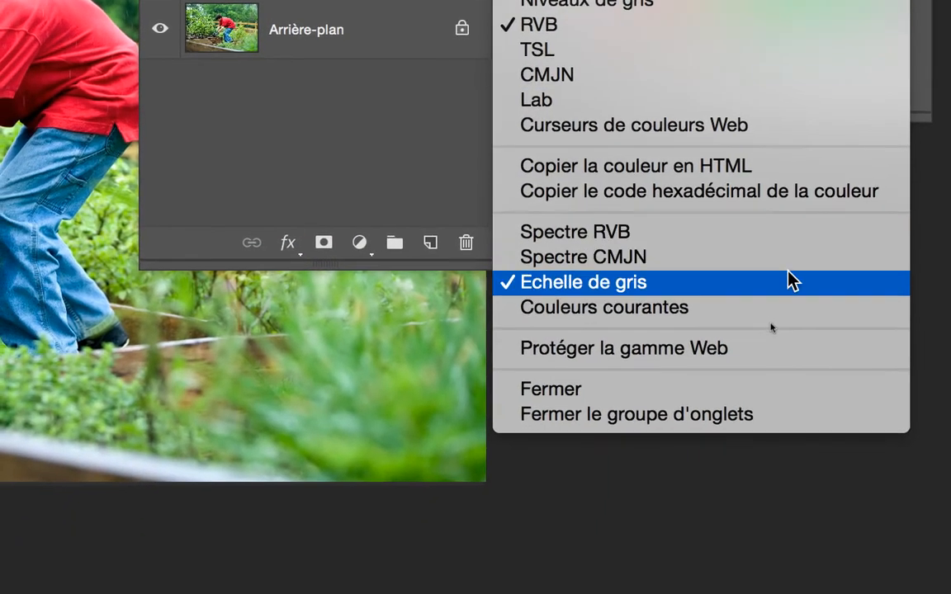
left_click(788, 275)
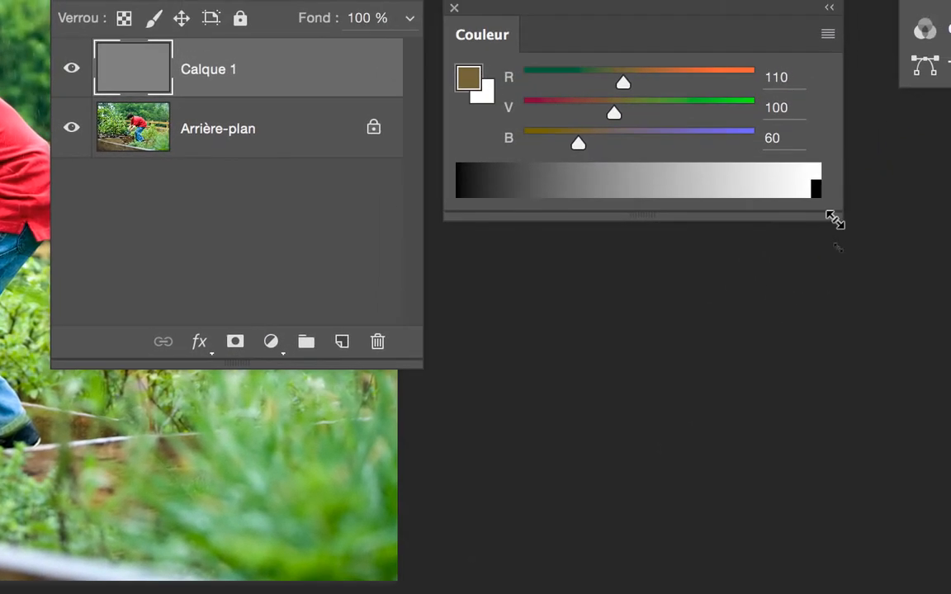
left_click_drag(923, 120, 907, 221)
left_click_drag(829, 256, 800, 439)
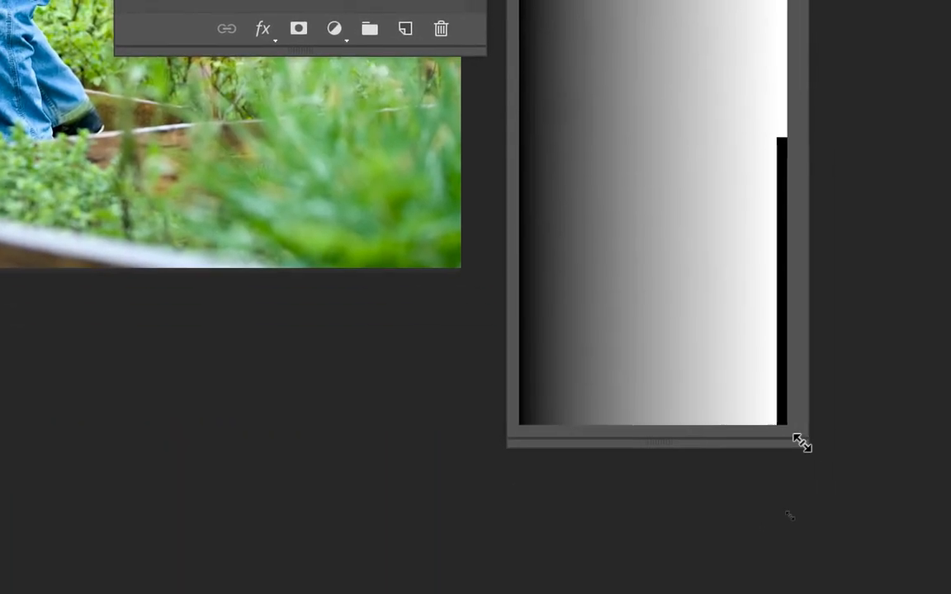
left_click_drag(802, 443, 800, 318)
left_click_drag(589, 144, 630, 154)
- Pick light gray 203, move the Layers panel off the photo and lighten the background trees and right foreground plants with an 830 brush
left_click_drag(753, 249, 839, 246)
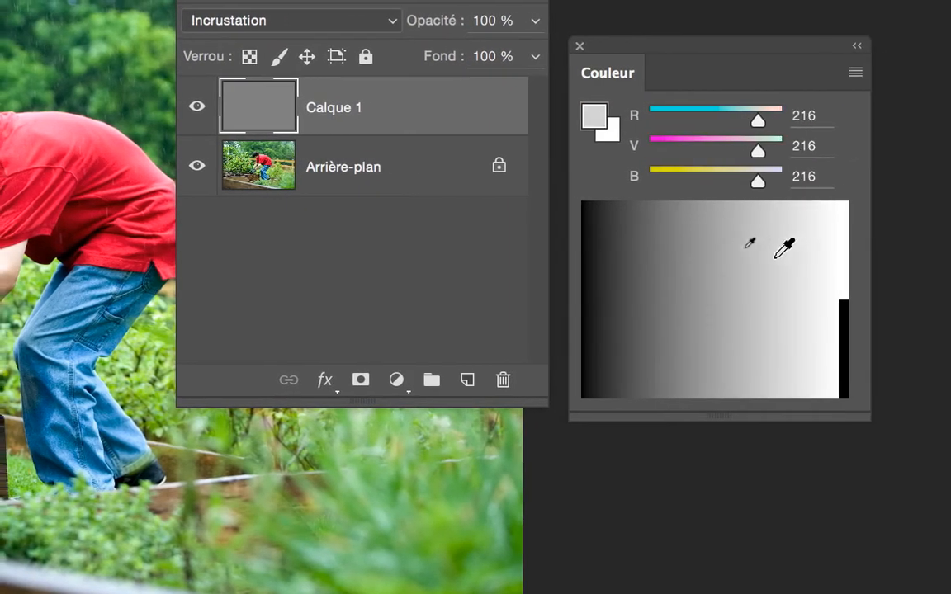
left_click_drag(775, 257, 770, 259)
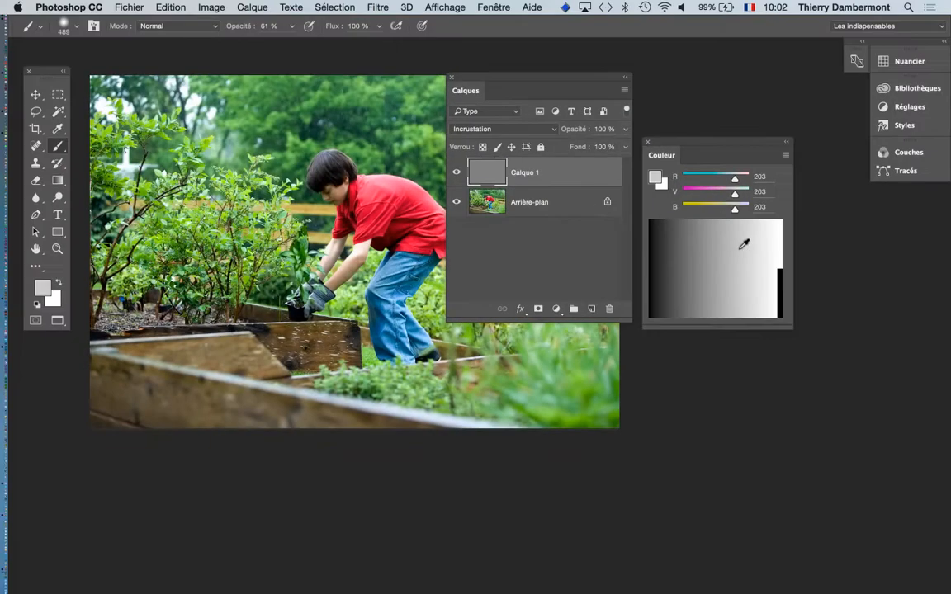
left_click_drag(786, 395, 815, 391)
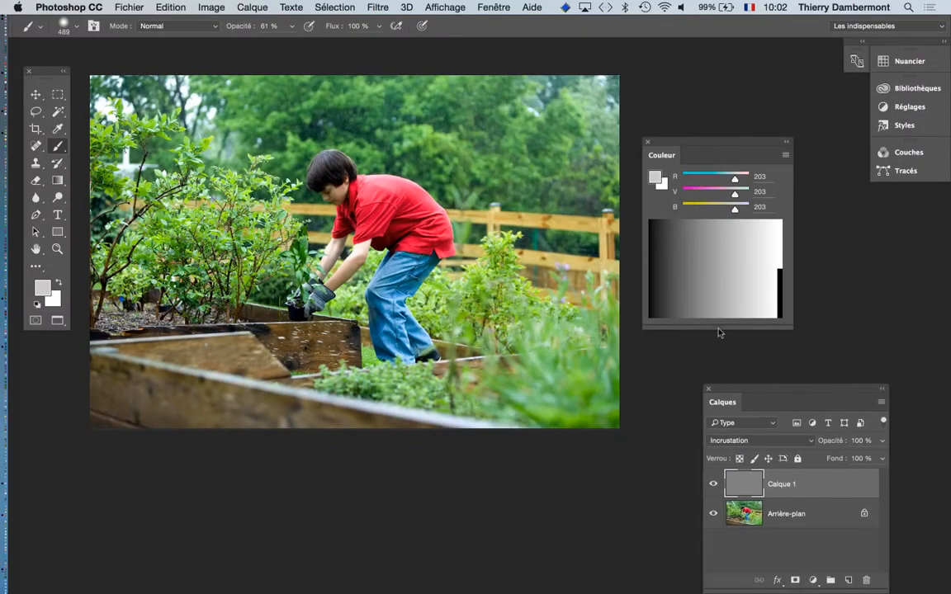
left_click_drag(499, 231, 519, 230)
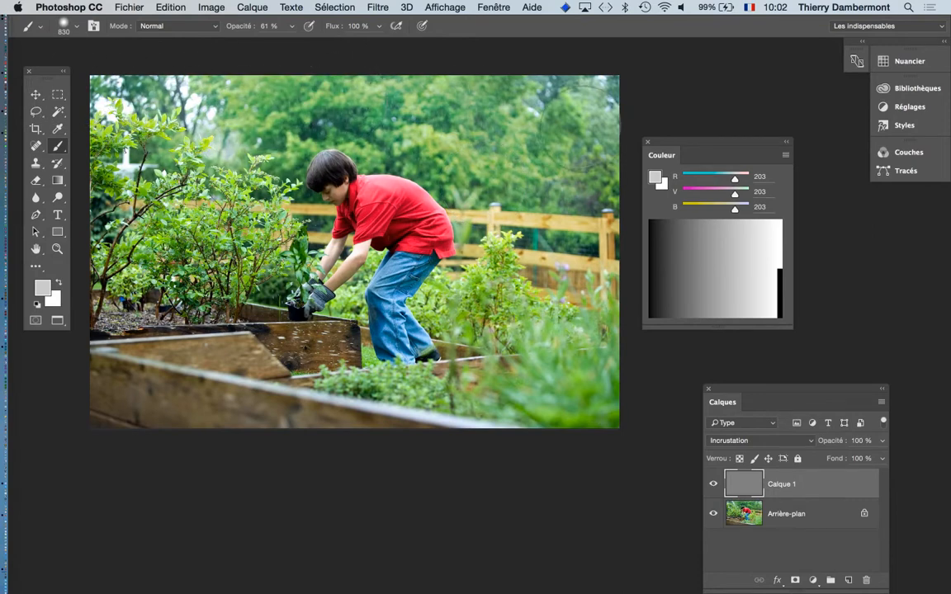
mouse_move(526, 197)
left_mouse_down()
mouse_move(572, 392)
mouse_move(494, 347)
mouse_move(481, 253)
left_mouse_up()
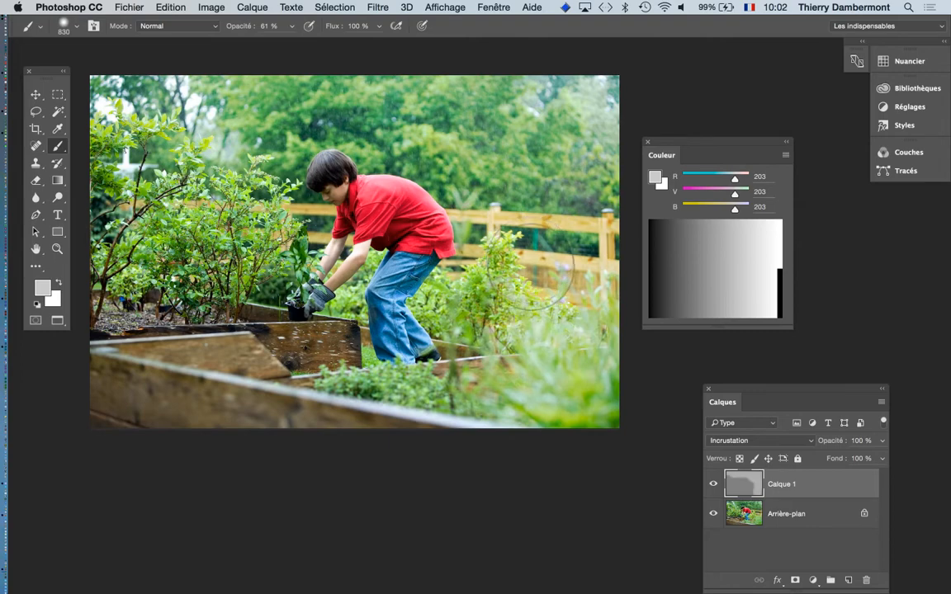
- Pick dark gray 93 and paint over the foreground wooden planks and the bushes on the left of the photo
left_click(684, 254)
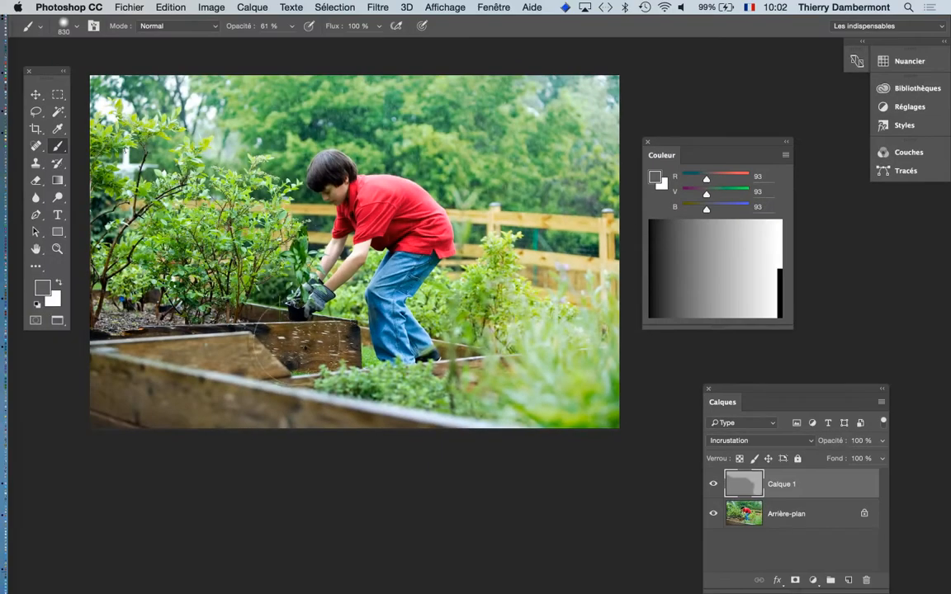
mouse_move(307, 376)
left_mouse_down()
mouse_move(218, 357)
mouse_move(132, 386)
mouse_move(317, 400)
left_mouse_up()
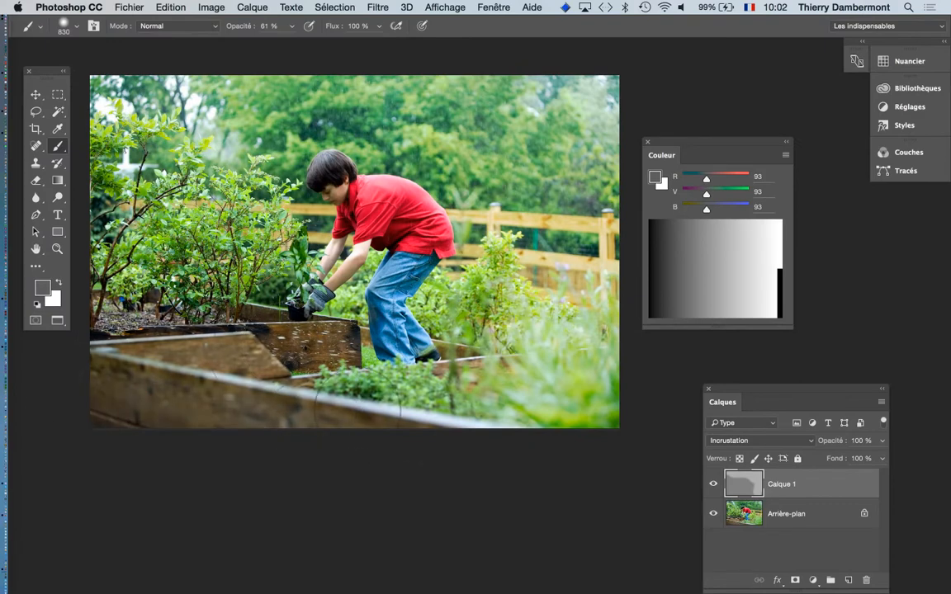
mouse_move(136, 216)
left_mouse_down()
mouse_move(221, 183)
mouse_move(198, 157)
mouse_move(221, 154)
left_mouse_up()
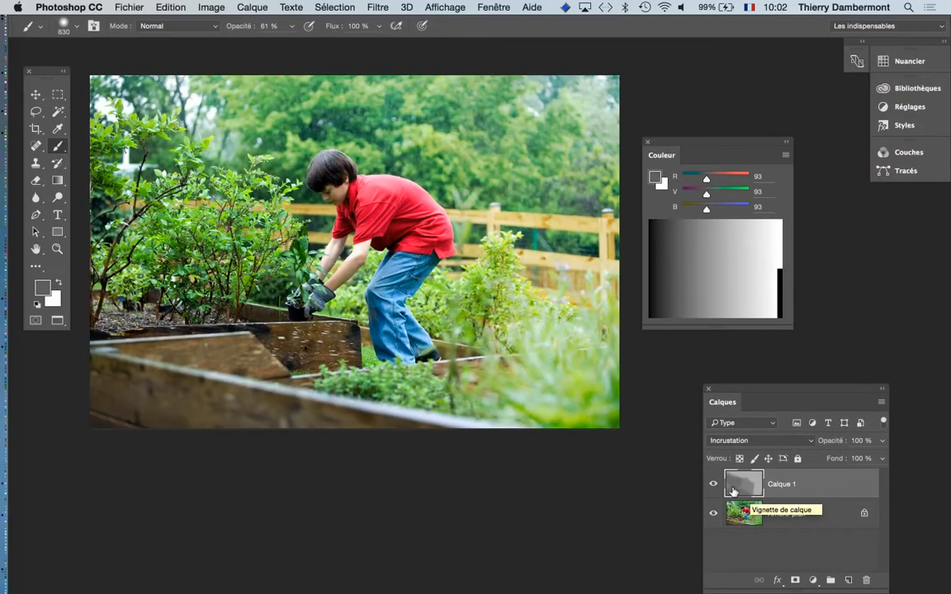
- Set the brush opacity to 100 % and darken the foreground planks and lower bushes with gray 69 and a brush size of 1186
left_click(291, 26)
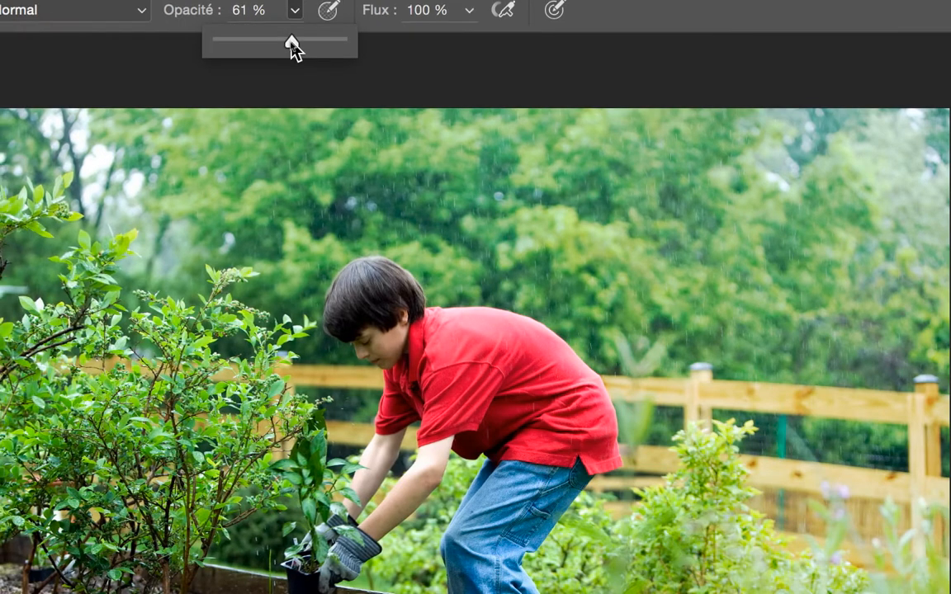
left_click_drag(295, 42, 343, 43)
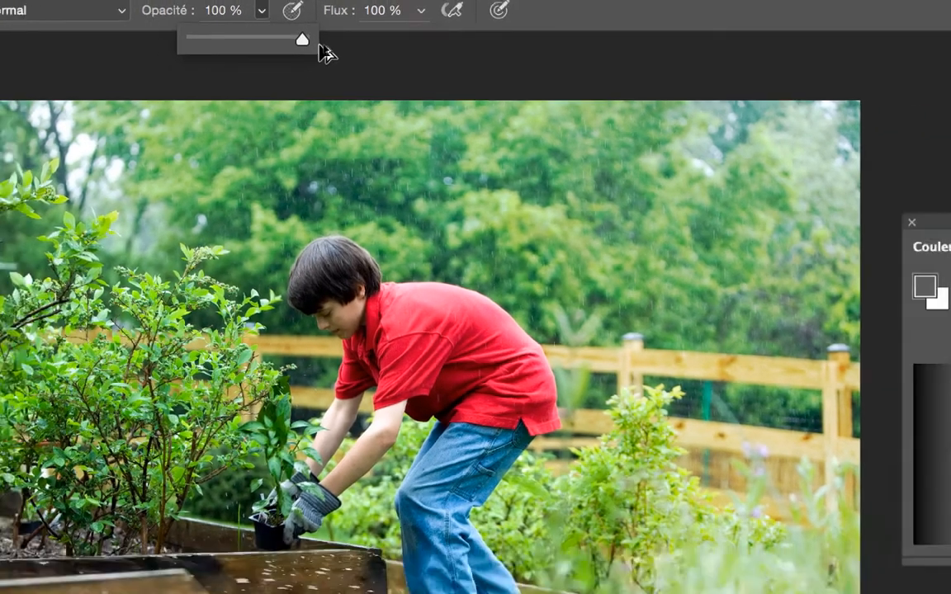
left_click(695, 267)
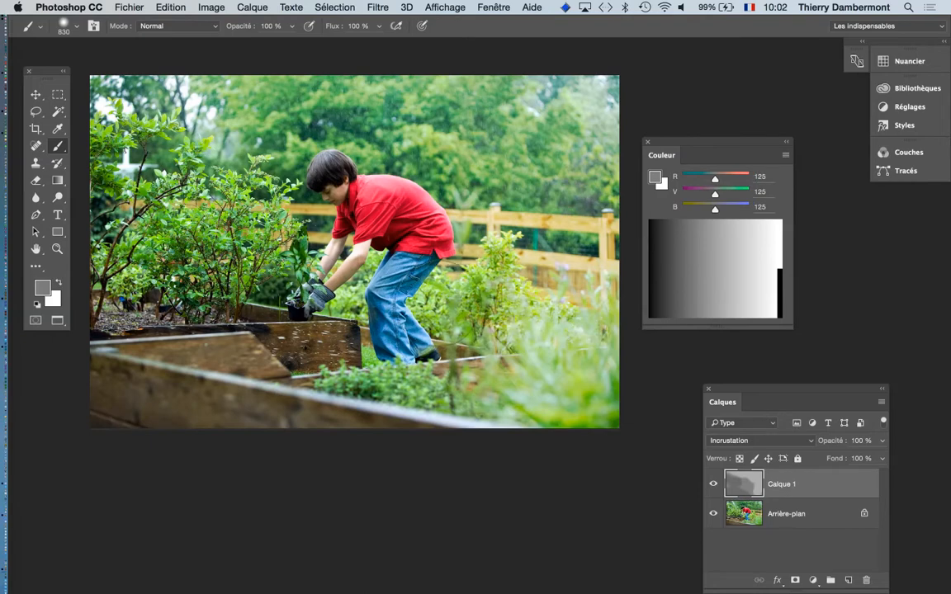
left_click(671, 256)
mouse_move(418, 391)
left_mouse_down()
mouse_move(471, 394)
mouse_move(90, 320)
mouse_move(117, 460)
left_mouse_up()
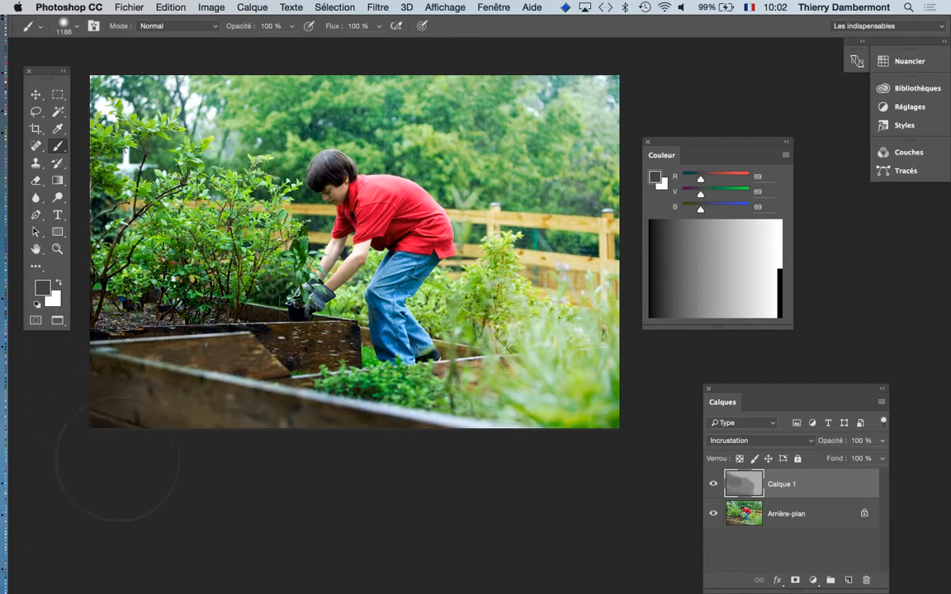
- Pick light gray 216 and brighten the background trees, the fence area and the plants on the right of the photo
left_click(756, 254)
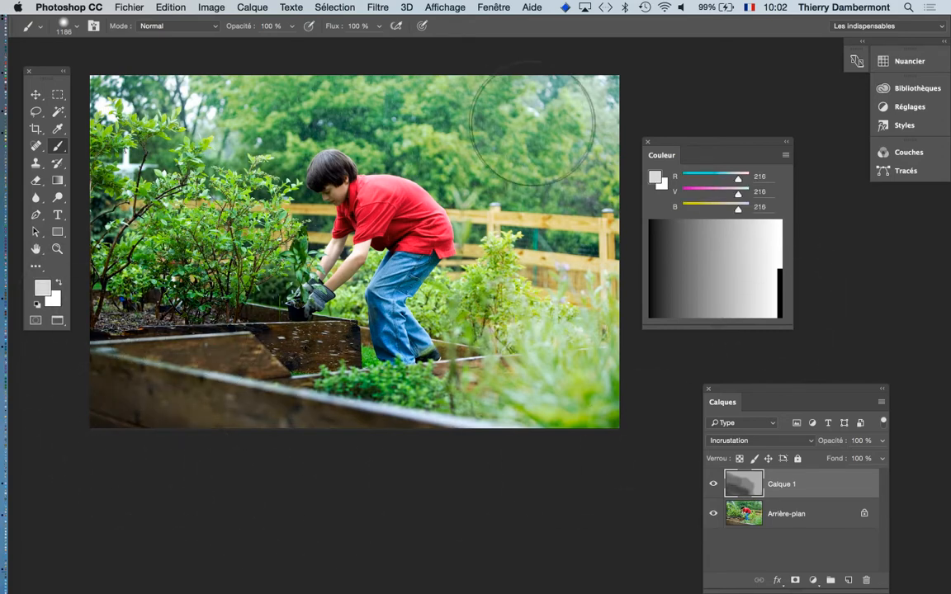
mouse_move(276, 77)
left_mouse_down()
mouse_move(90, 68)
mouse_move(211, 67)
left_mouse_up()
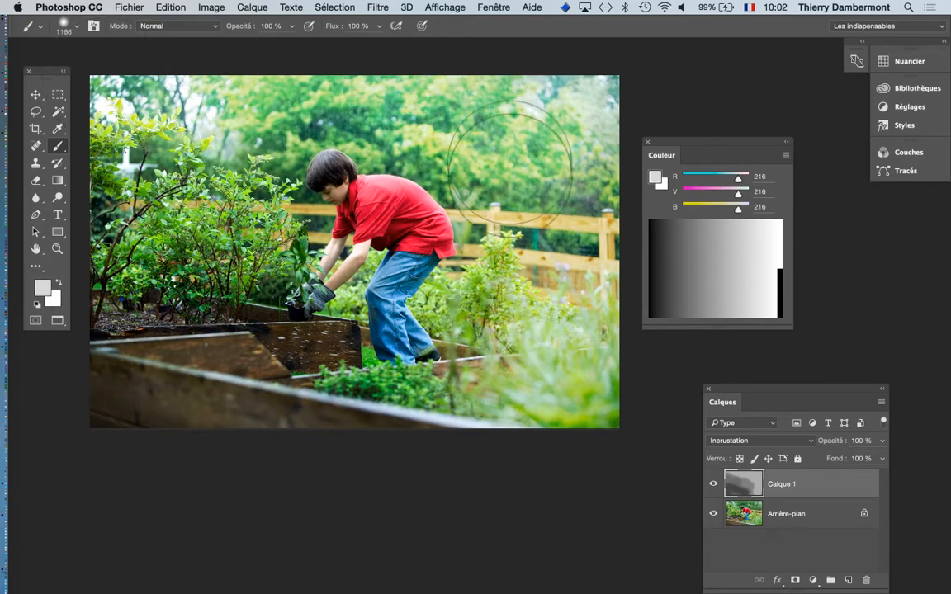
mouse_move(481, 317)
left_mouse_down()
mouse_move(625, 136)
mouse_move(579, 68)
mouse_move(200, 81)
left_mouse_up()
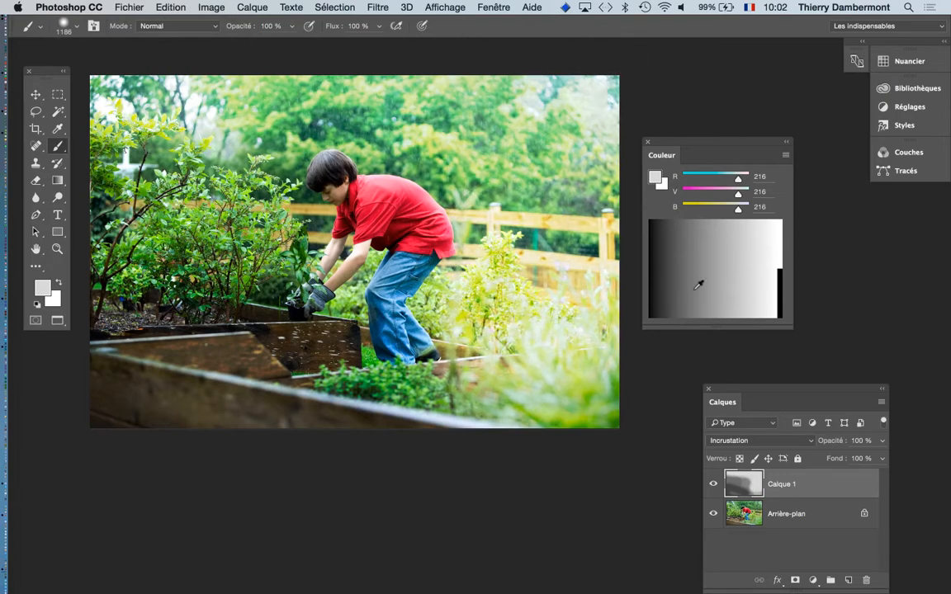
- Darken the right foreground plants and the treetops with gray 98, and paint gray 122 over the background trees near the fence
left_click(685, 267)
mouse_move(487, 318)
left_mouse_down()
mouse_move(559, 324)
mouse_move(586, 359)
mouse_move(562, 369)
mouse_move(504, 275)
mouse_move(611, 273)
mouse_move(487, 339)
left_mouse_up()
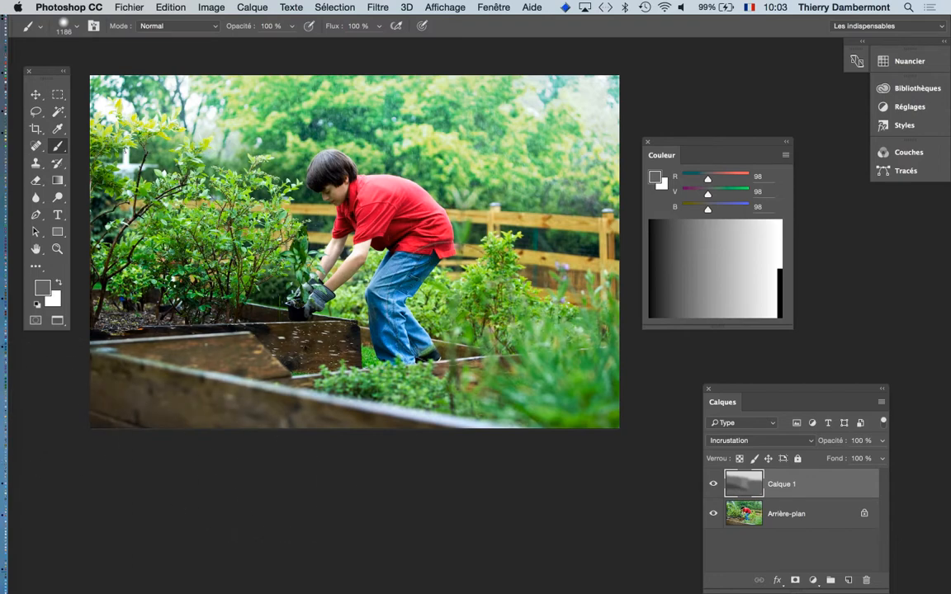
left_click_drag(214, 95, 599, 111)
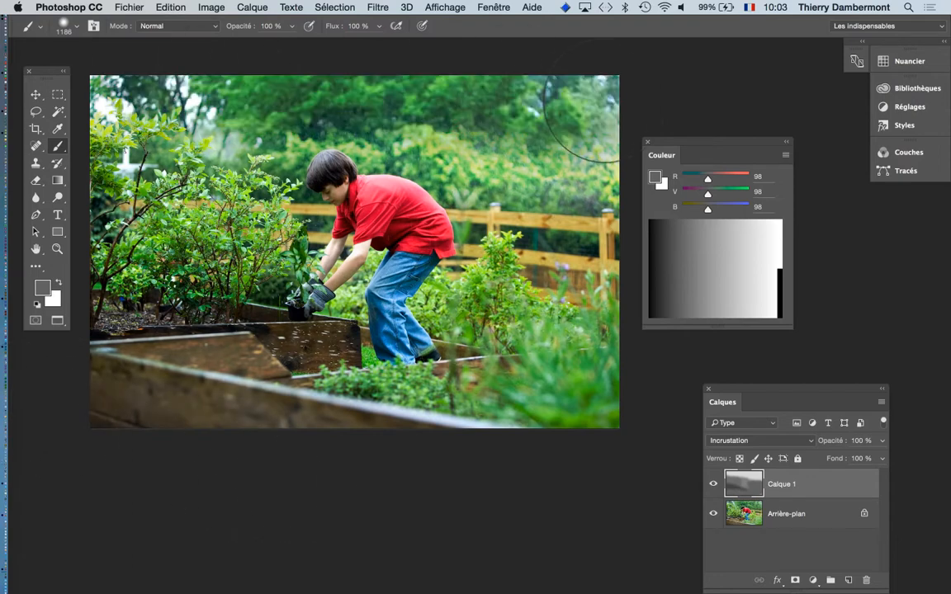
left_click(696, 259)
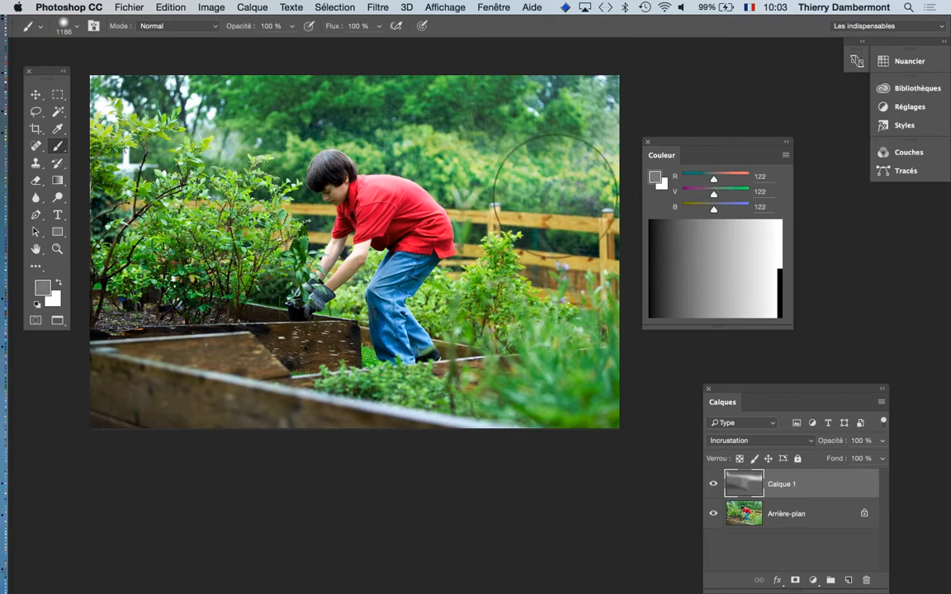
left_click_drag(543, 209, 504, 216)
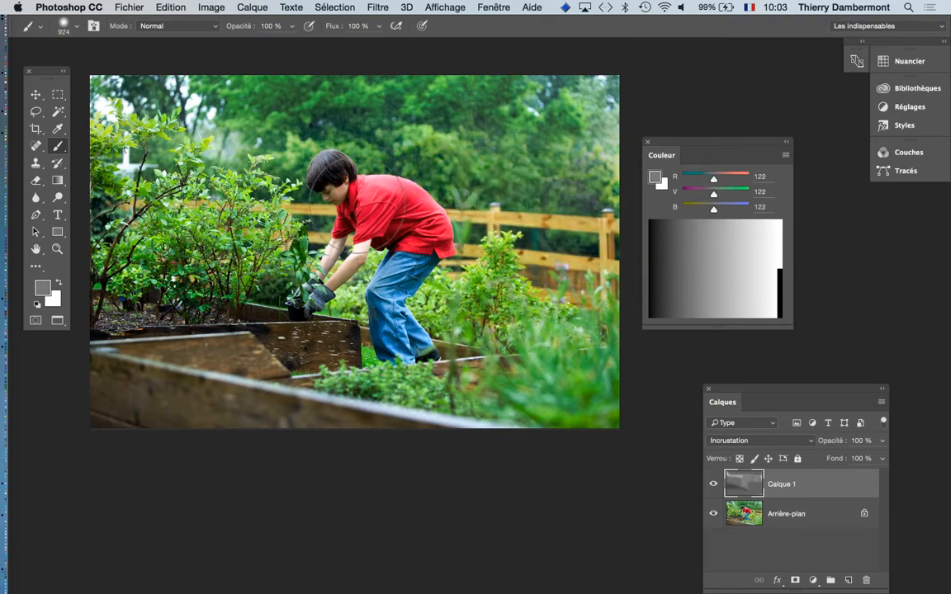
- Close the Color panel, then place the Layers panel beside the photo and enlarge it
left_click_drag(809, 395, 808, 355)
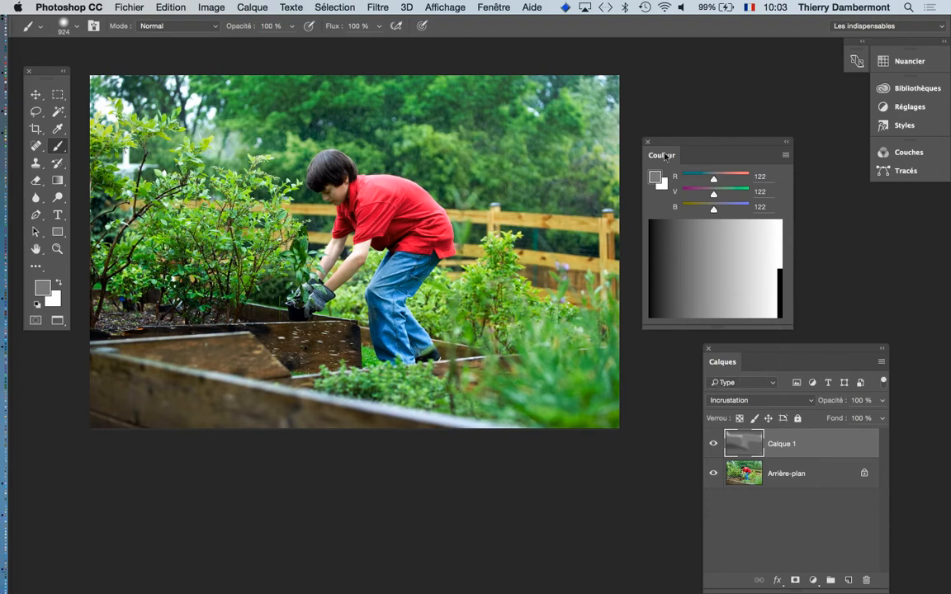
left_click(648, 141)
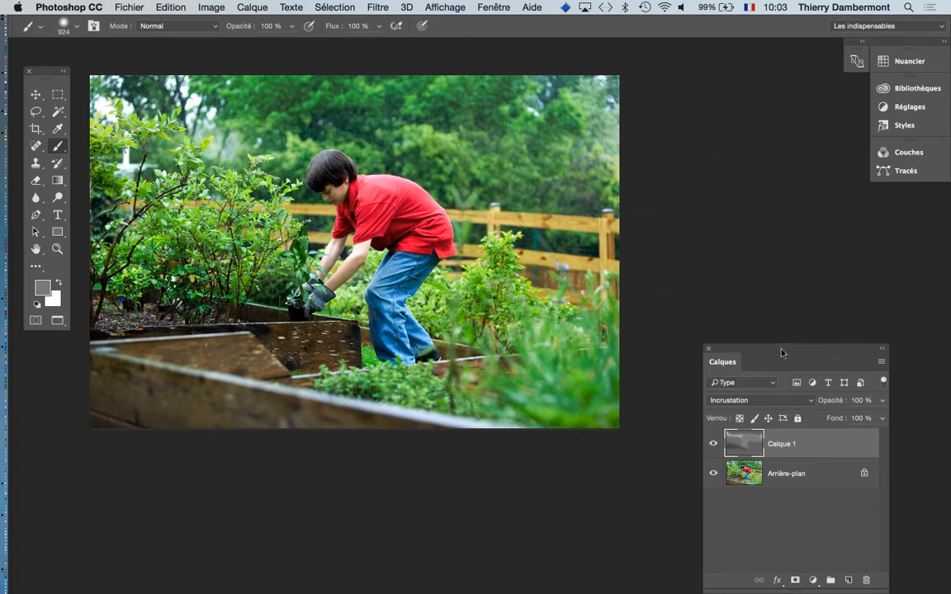
left_click_drag(781, 353, 721, 149)
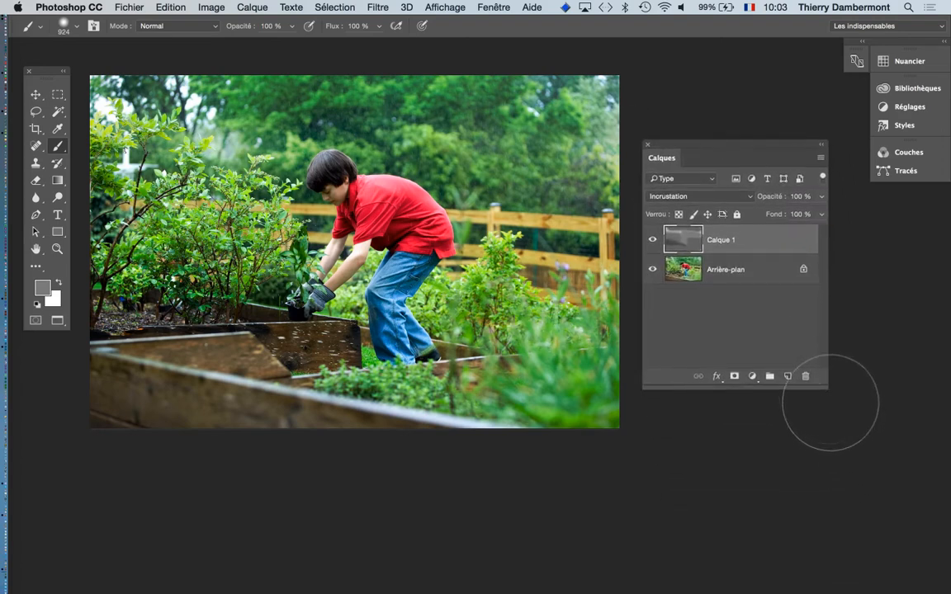
left_click_drag(827, 388, 844, 459)
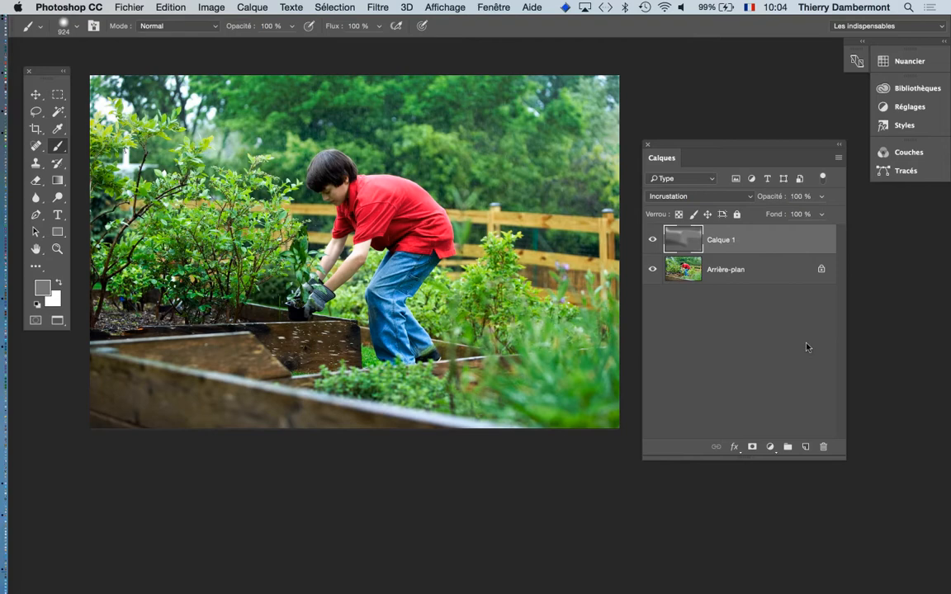
left_click_drag(684, 141, 676, 94)
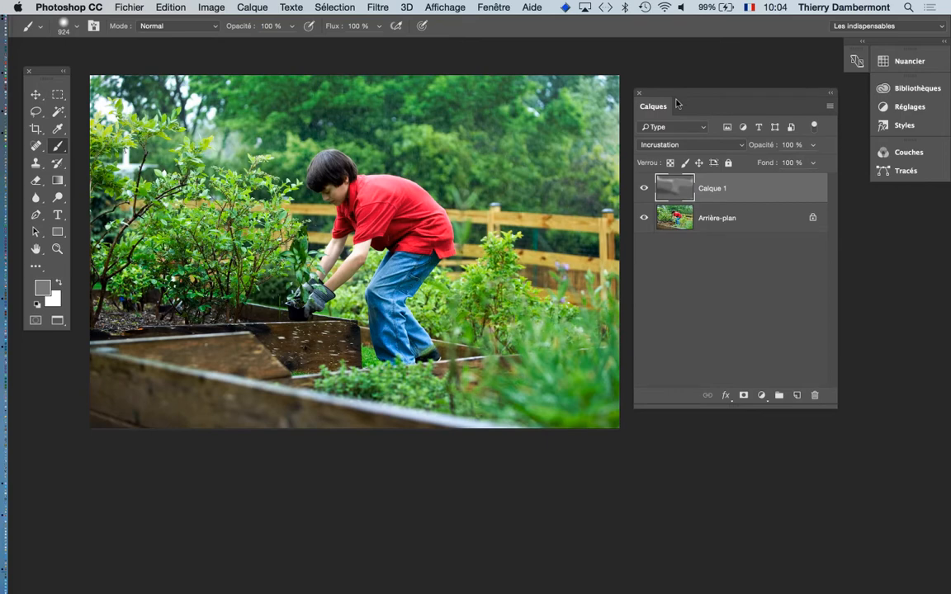
- Toggle the visibility of Calque 1 several times to compare the photo before and after, leaving the layer shown
left_click(644, 191)
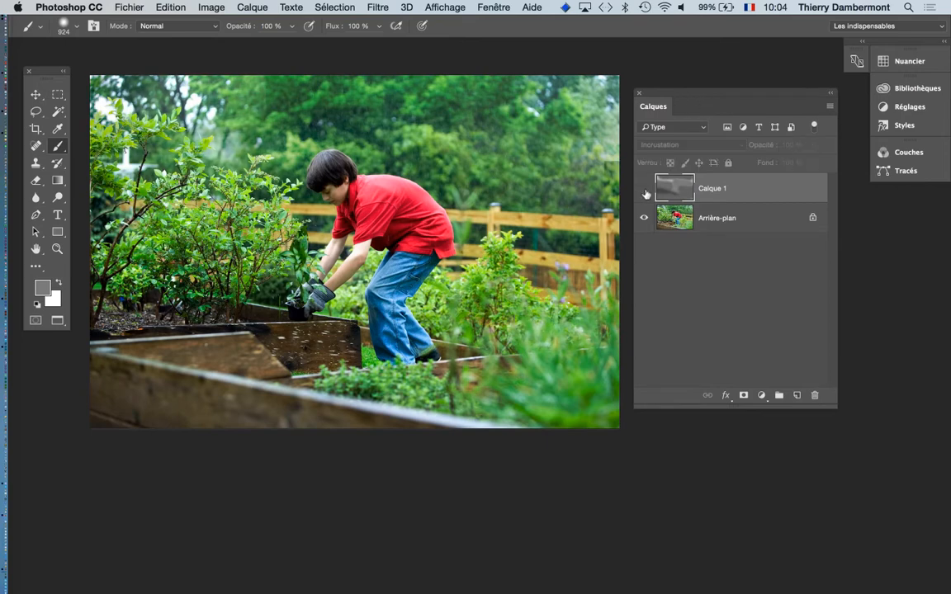
left_click(645, 192)
left_click(645, 192)
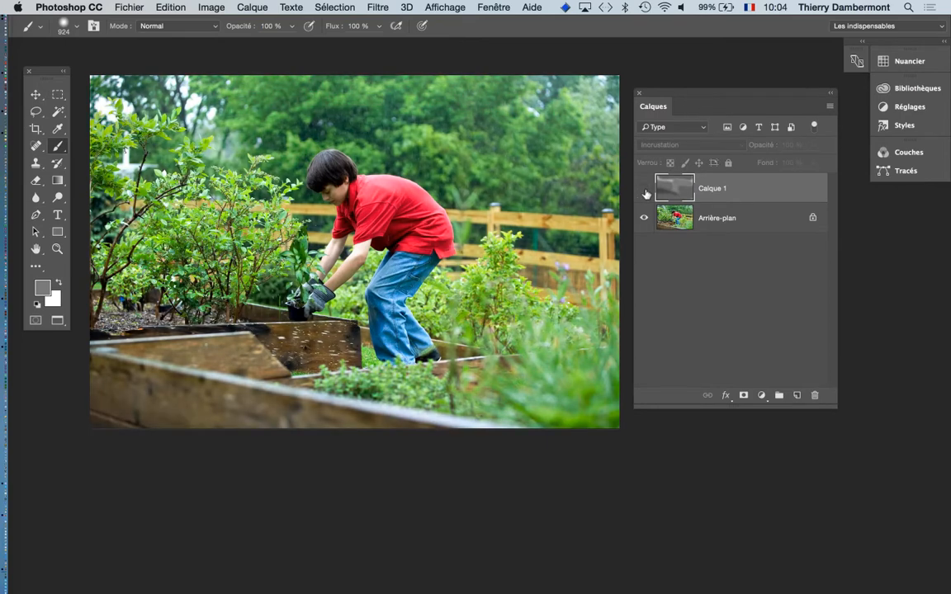
left_click(646, 192)
left_click(645, 192)
left_click(645, 192)
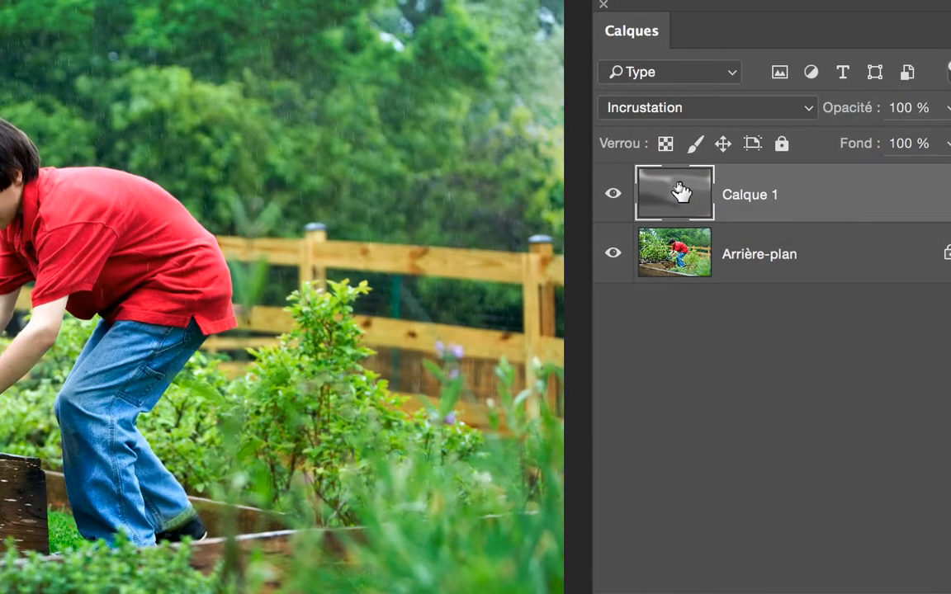
- Duplicate Calque 1, hide the original layer and move the Layers panel farther from the photo
left_click_drag(685, 196, 892, 576)
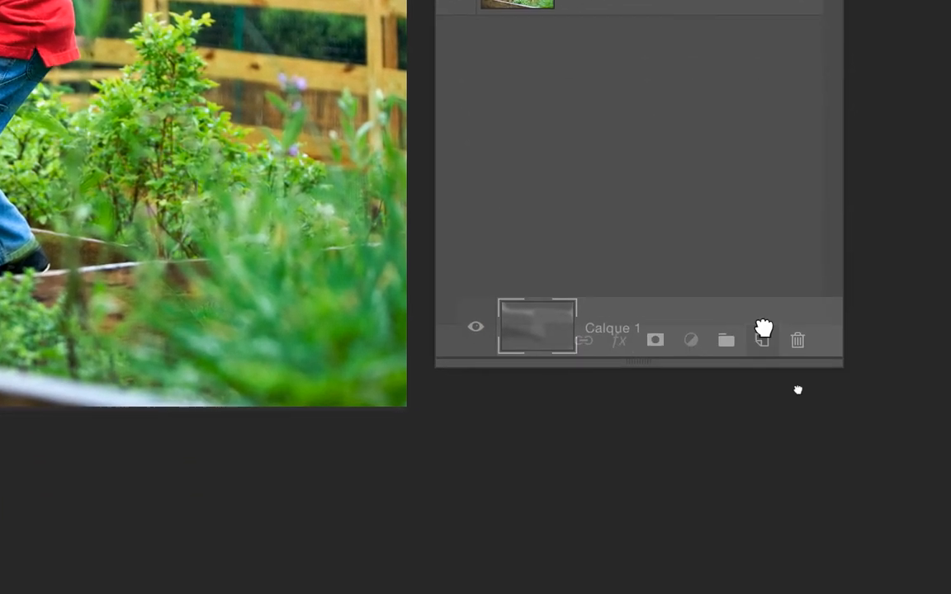
left_click_drag(763, 328, 761, 338)
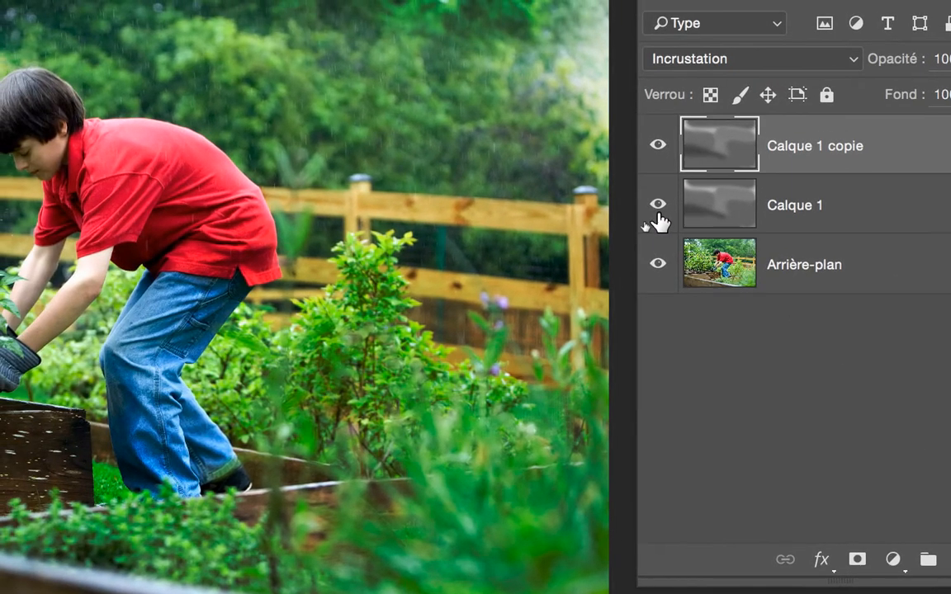
left_click(656, 207)
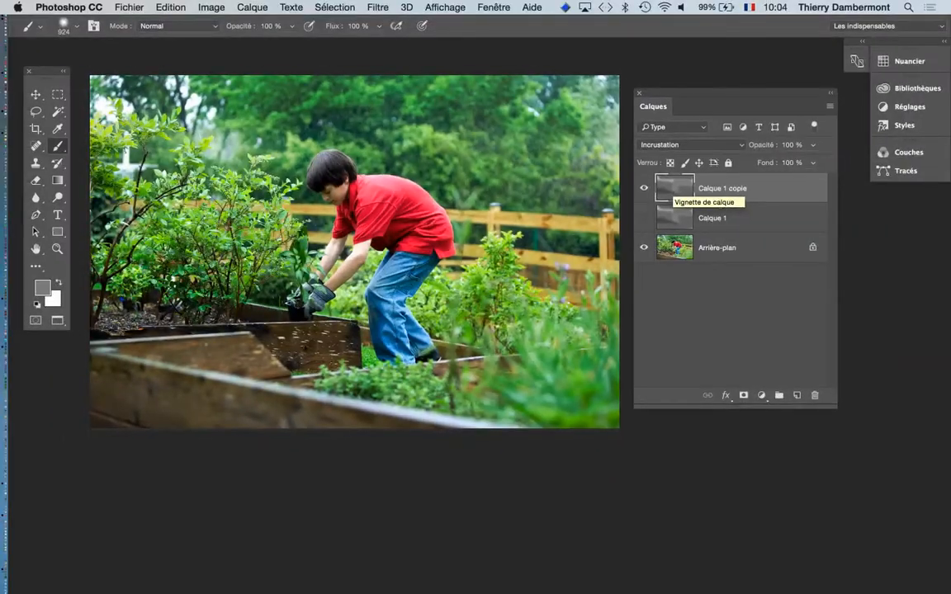
left_click_drag(670, 94, 725, 112)
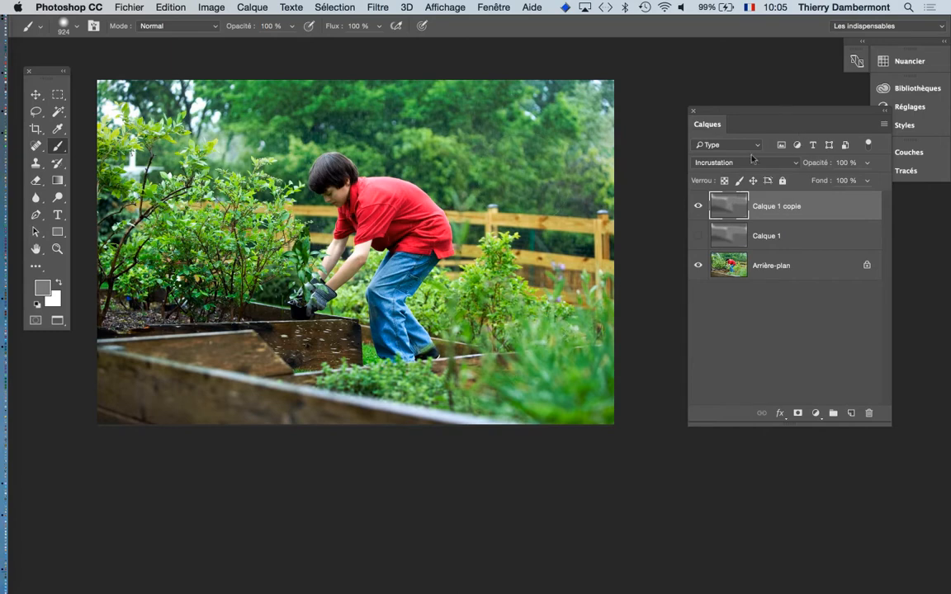
- Display the Color panel and darken the background trees on Calque 1 copie with gray 75 and a 1660 brush size
left_click_drag(735, 115, 645, 177)
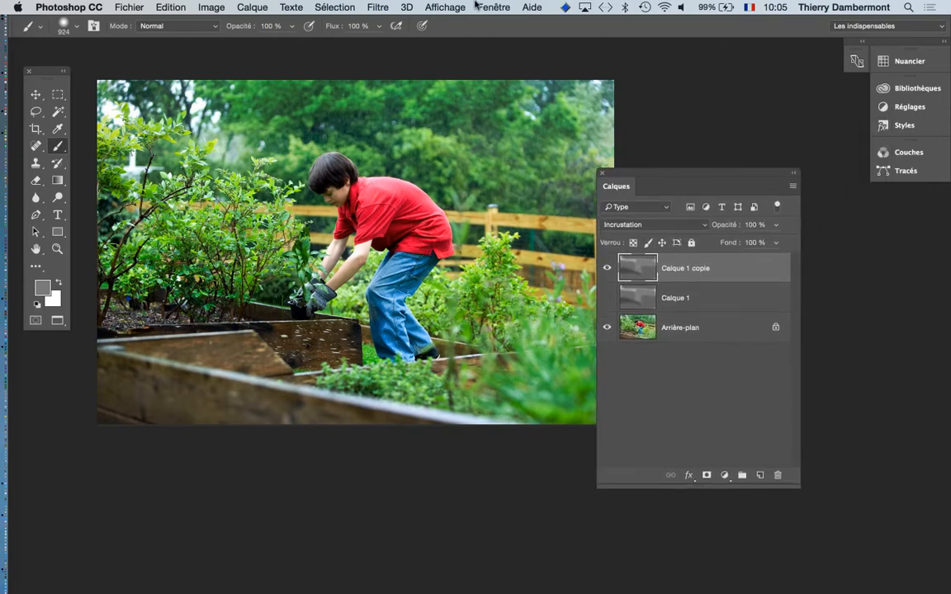
left_click(494, 6)
left_click(505, 189)
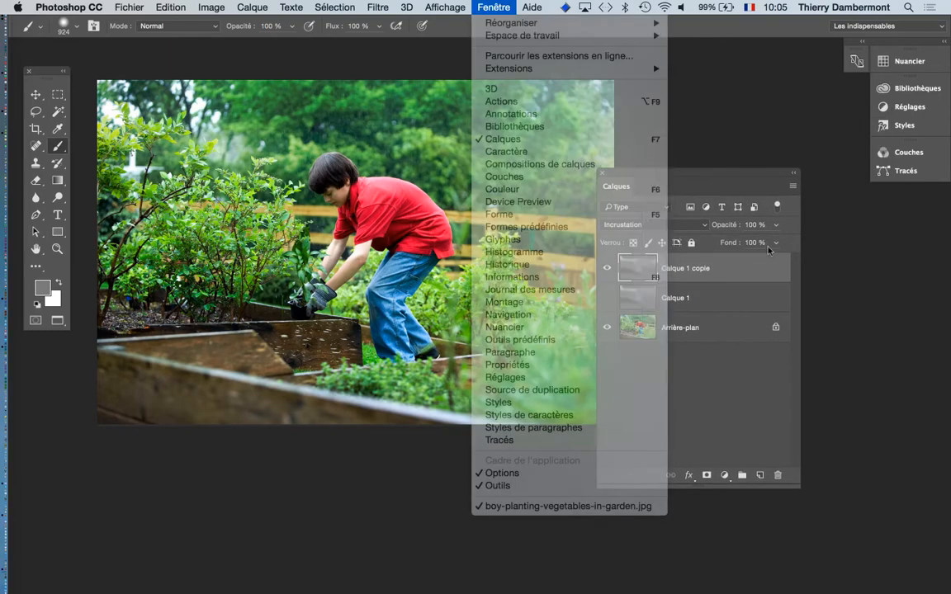
left_click(676, 268)
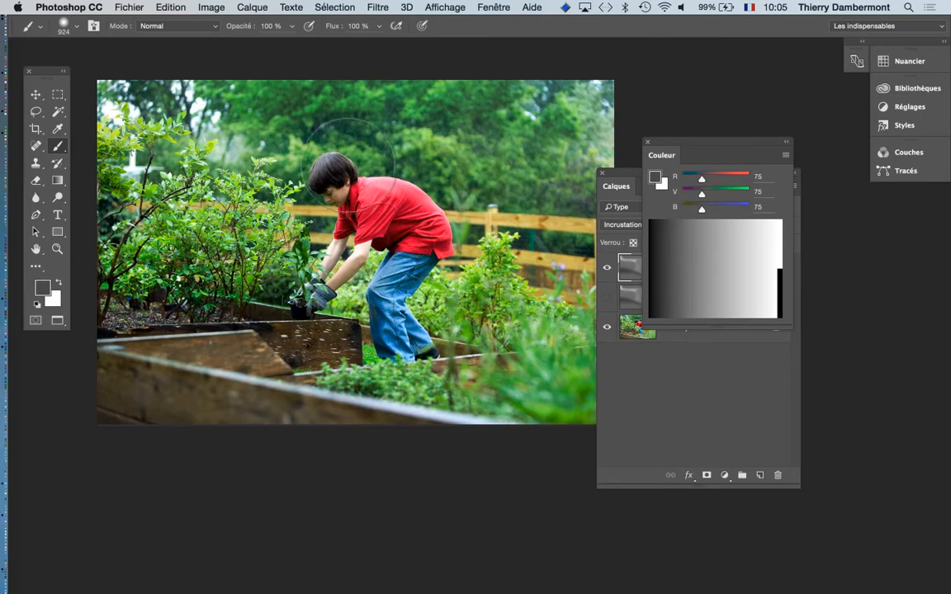
left_click_drag(311, 168, 351, 166)
left_click_drag(167, 121, 562, 168)
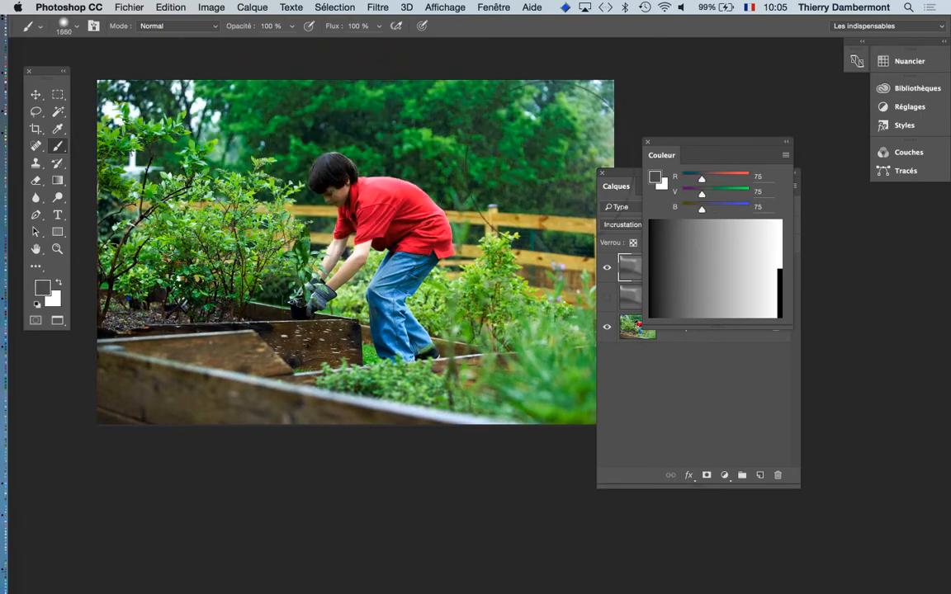
- Separate the Color and Layers panels so that neither covers the other or the reduced photo
scroll(441, 202, "down", 3)
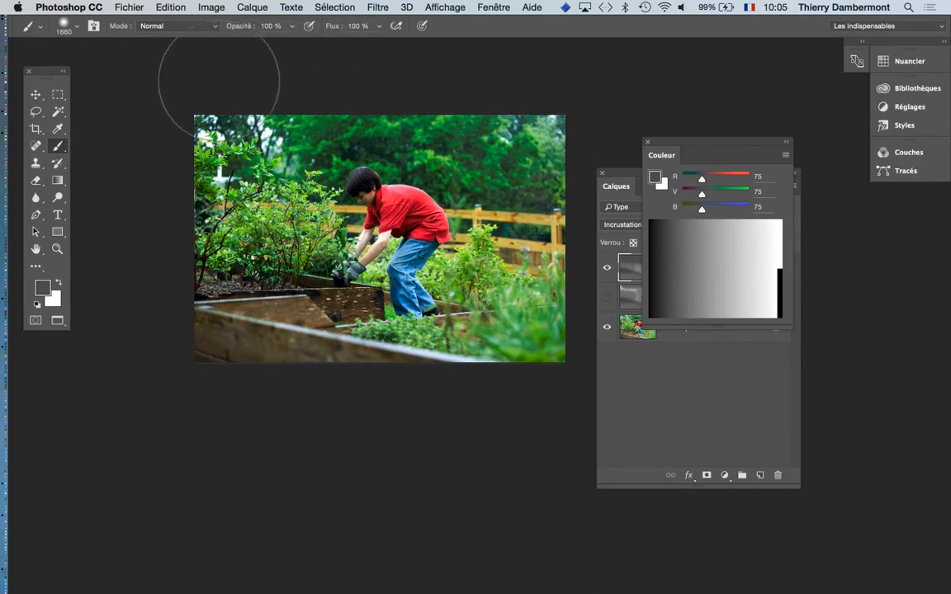
left_click_drag(683, 155, 717, 117)
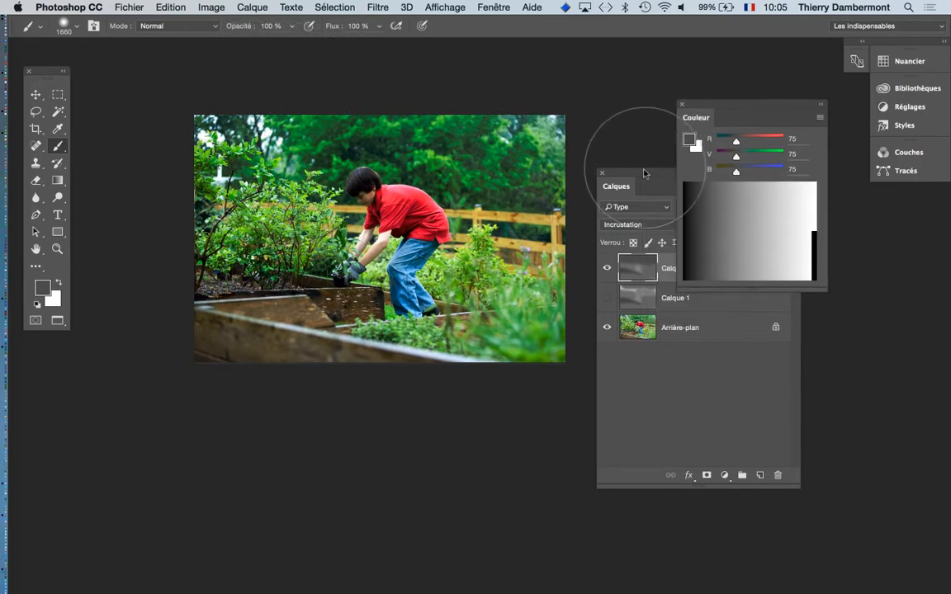
mouse_move(642, 175)
left_mouse_down()
mouse_move(549, 368)
mouse_move(629, 367)
left_mouse_up()
- Try lightening the left bushes with gray 212 and with gray 196, undoing each stroke
left_click(779, 231)
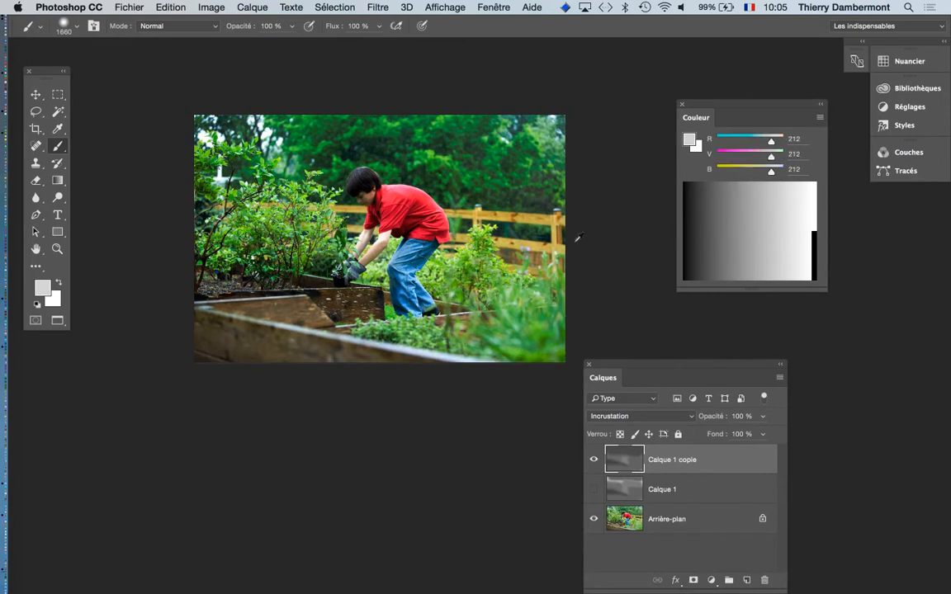
left_click_drag(271, 234, 293, 257)
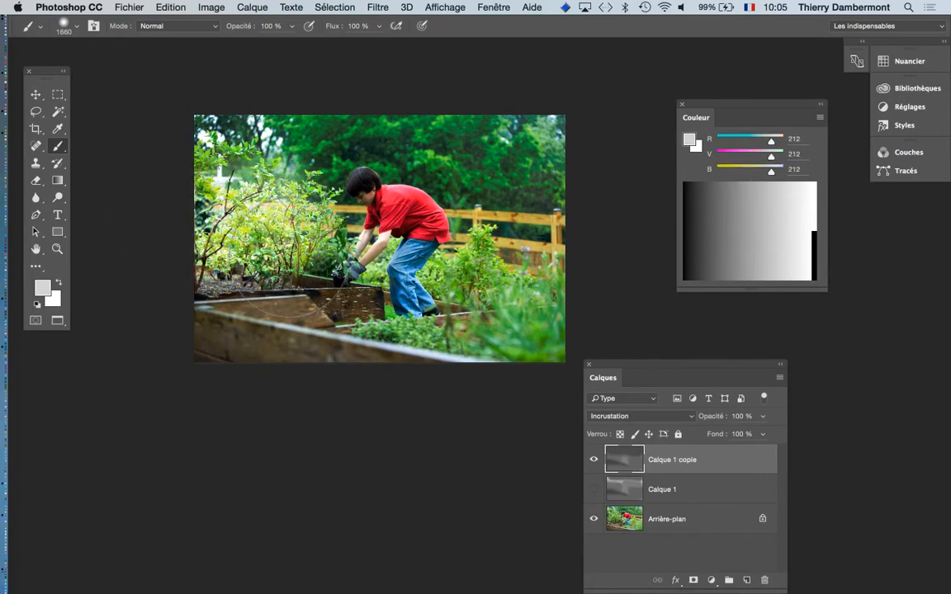
key("super+z")
left_click(774, 224)
left_click_drag(190, 202, 264, 239)
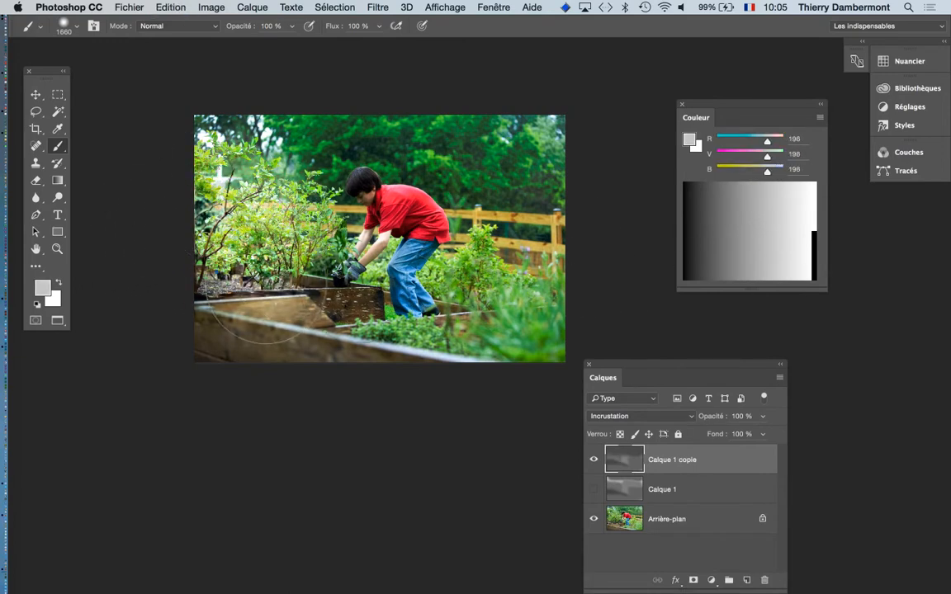
key("super+z")
- On Calque 1 copie, paint gray 165 over the foreground beams and plants, and grays 72 and 137 over the bushes behind
left_click(746, 229)
left_click_drag(194, 178, 246, 216)
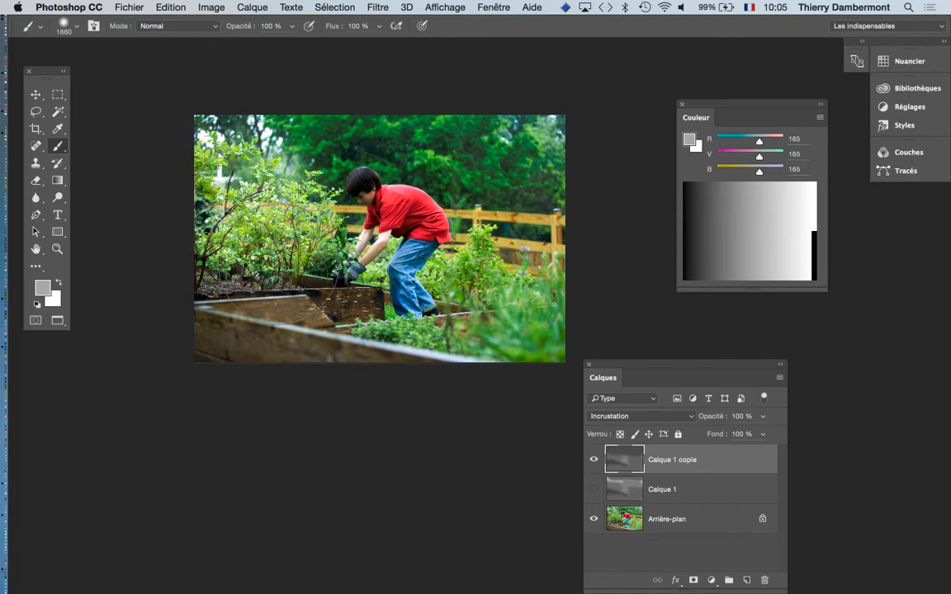
key("super+z")
mouse_move(164, 262)
left_mouse_down()
mouse_move(178, 291)
mouse_move(397, 365)
mouse_move(553, 398)
left_mouse_up()
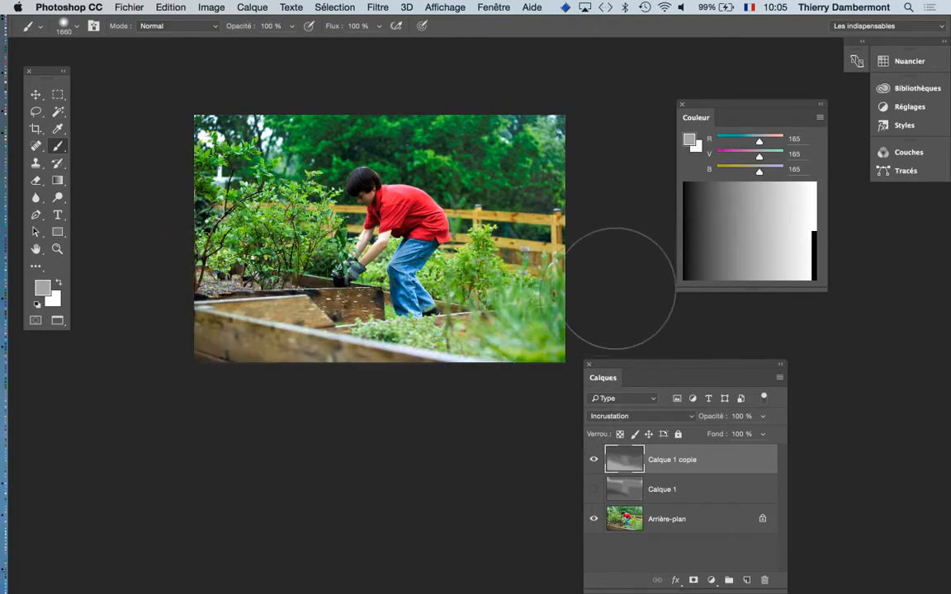
left_click(723, 219)
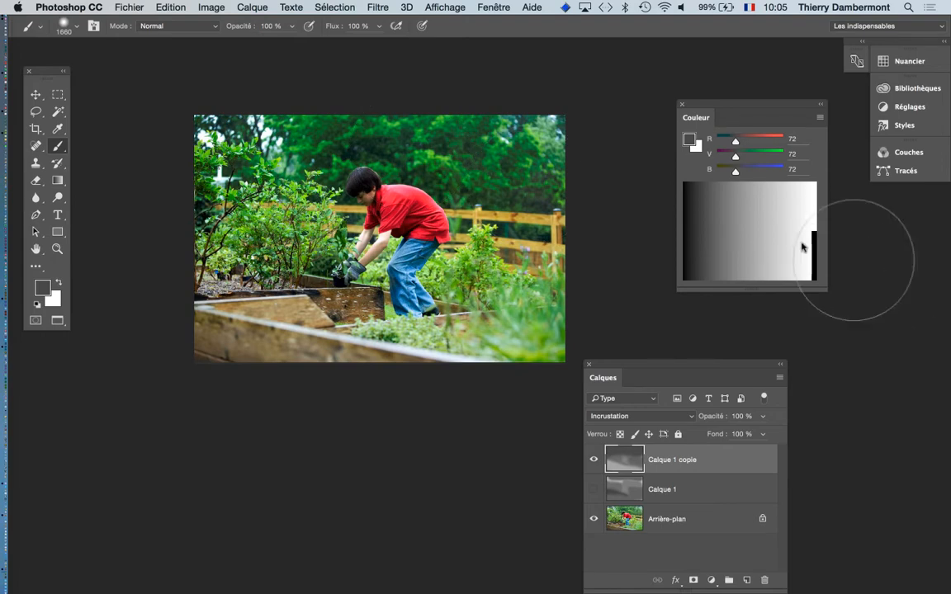
left_click(754, 237)
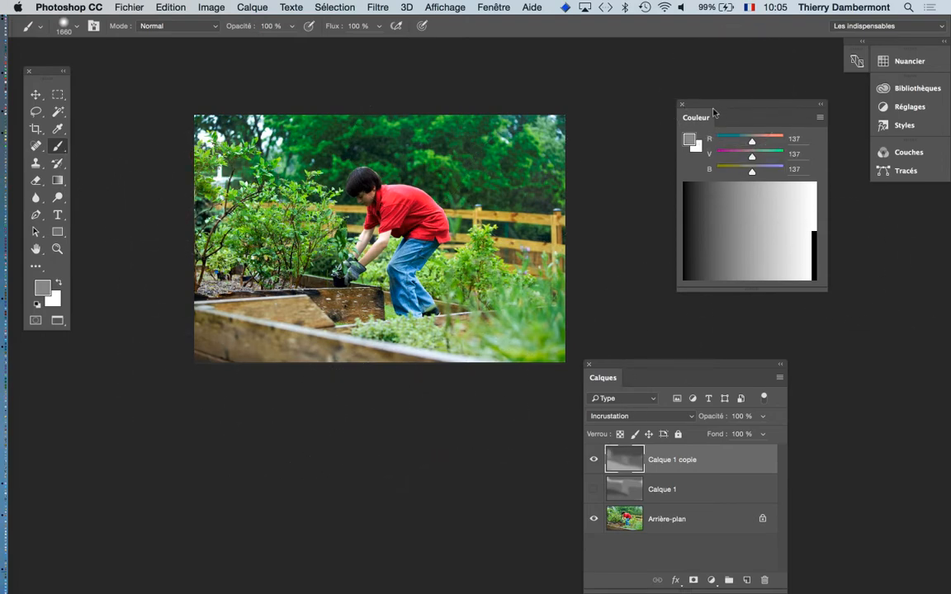
- Rearrange the Color and Layers panels around the photo, duplicate Calque 1 copie and hide the layer it came from
left_click_drag(712, 106, 261, 422)
left_click(608, 368)
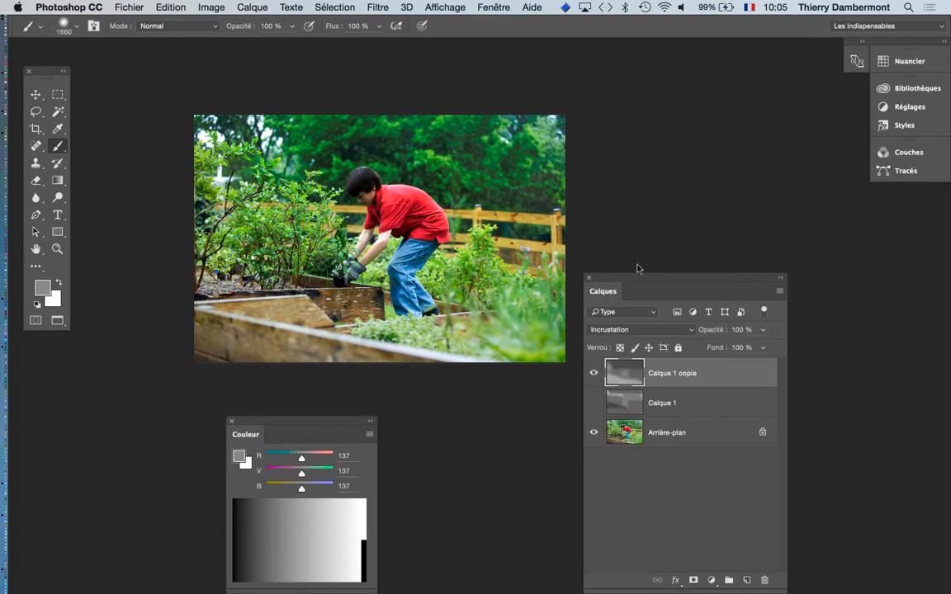
left_click_drag(636, 267, 658, 127)
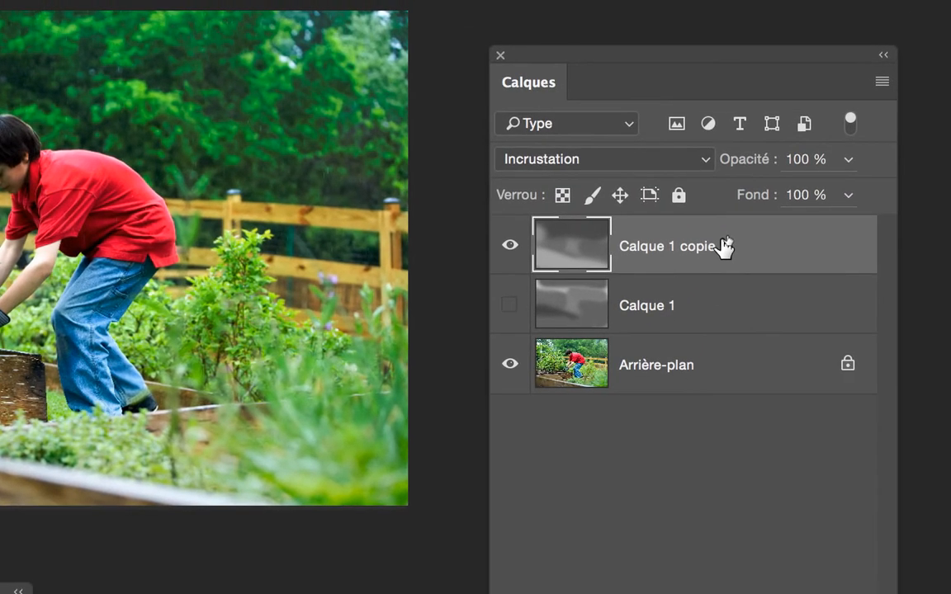
left_click_drag(725, 246, 753, 383)
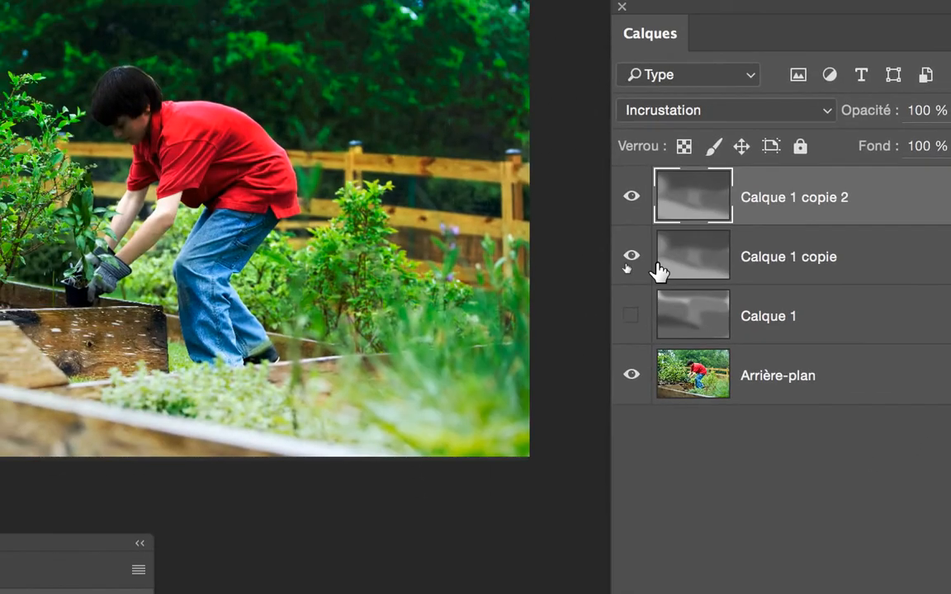
left_click(447, 29)
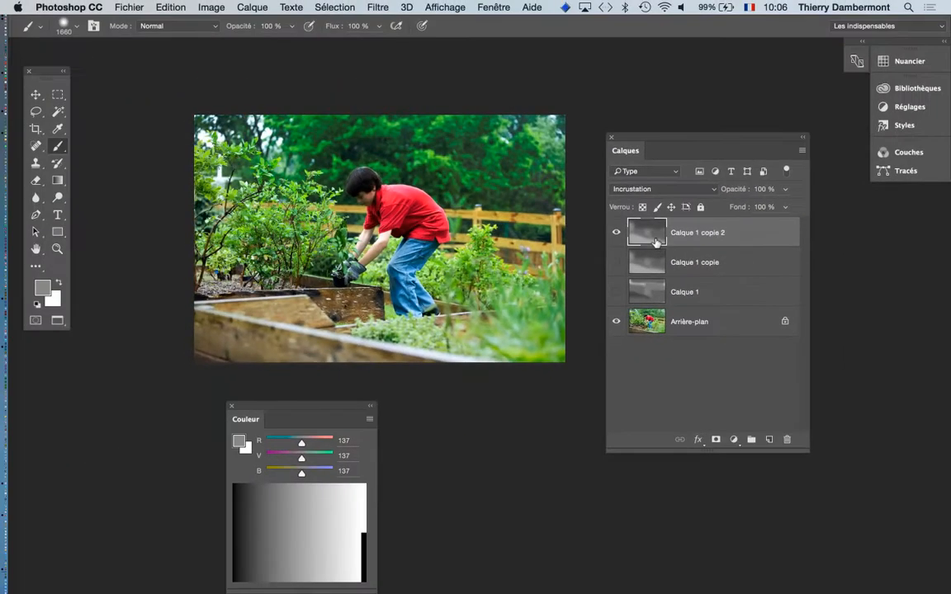
- Lighten the boy on Calque 1 copie 2 with gray 135, try gray 178 over him, and undo the last stroke
left_click(296, 547)
left_click(369, 207)
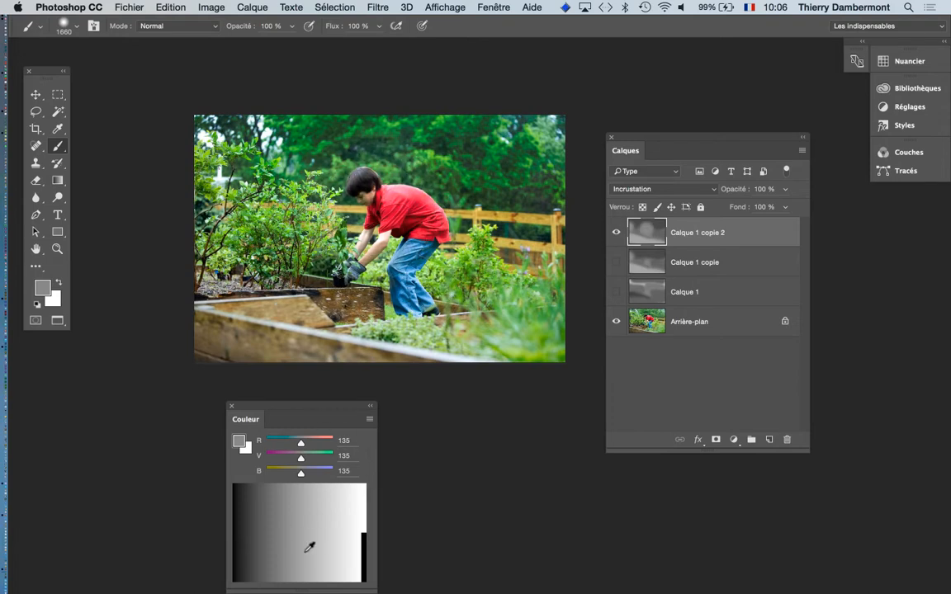
left_click(311, 527)
left_click(343, 185)
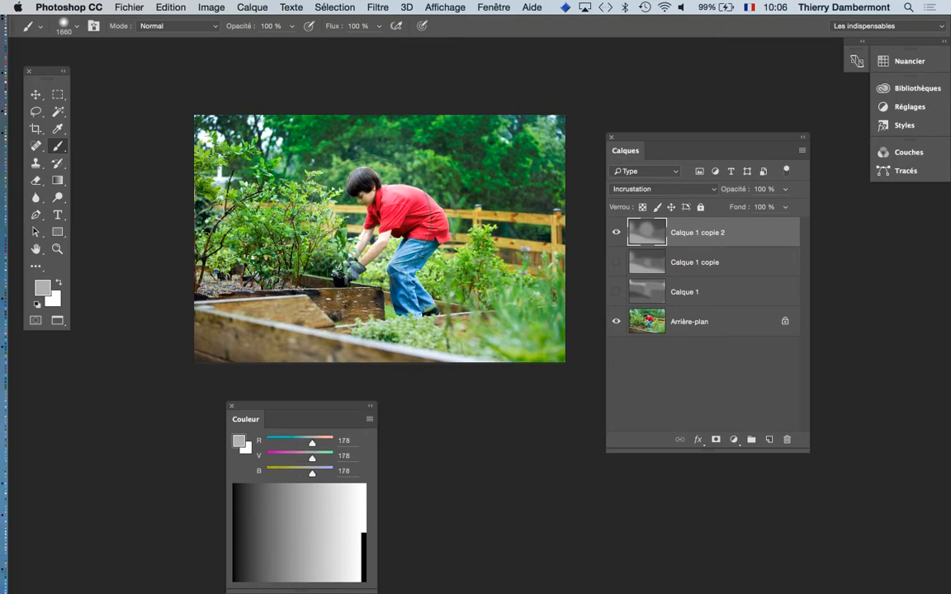
key("super+z")
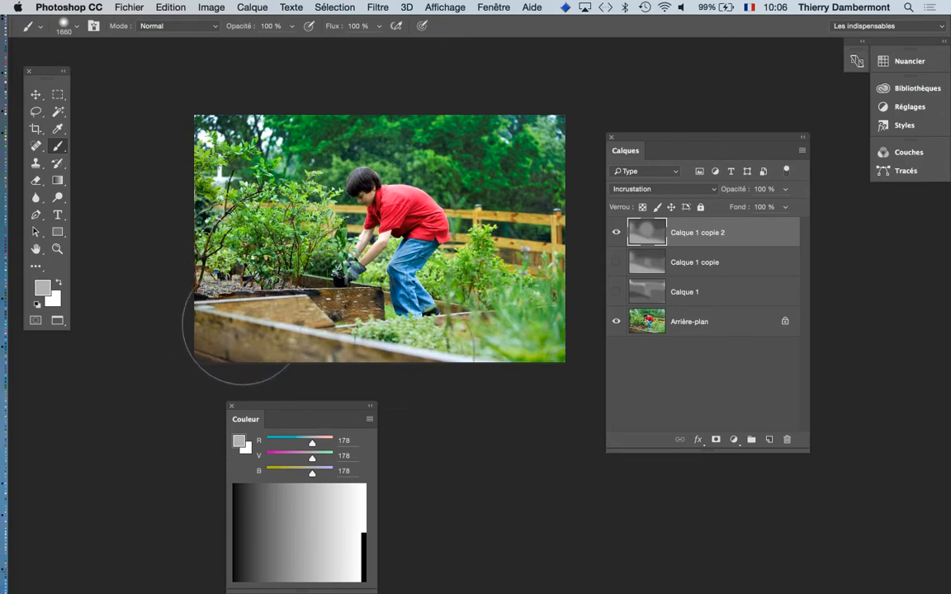
- Darken the bushes, beams and foreground plants surrounding the boy with gray 93 and gray 84
left_click(267, 486)
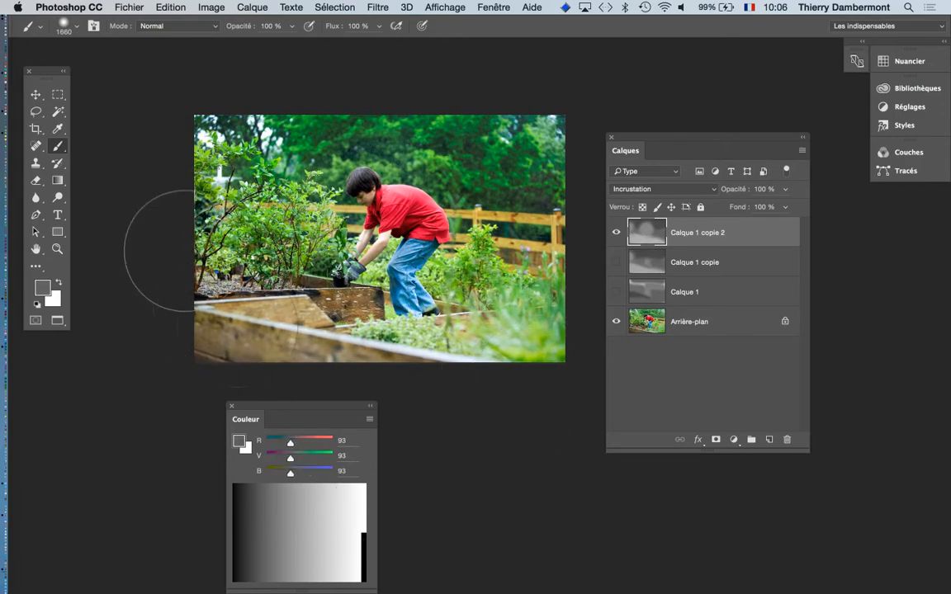
mouse_move(174, 250)
left_mouse_down()
mouse_move(305, 365)
mouse_move(341, 367)
left_mouse_up()
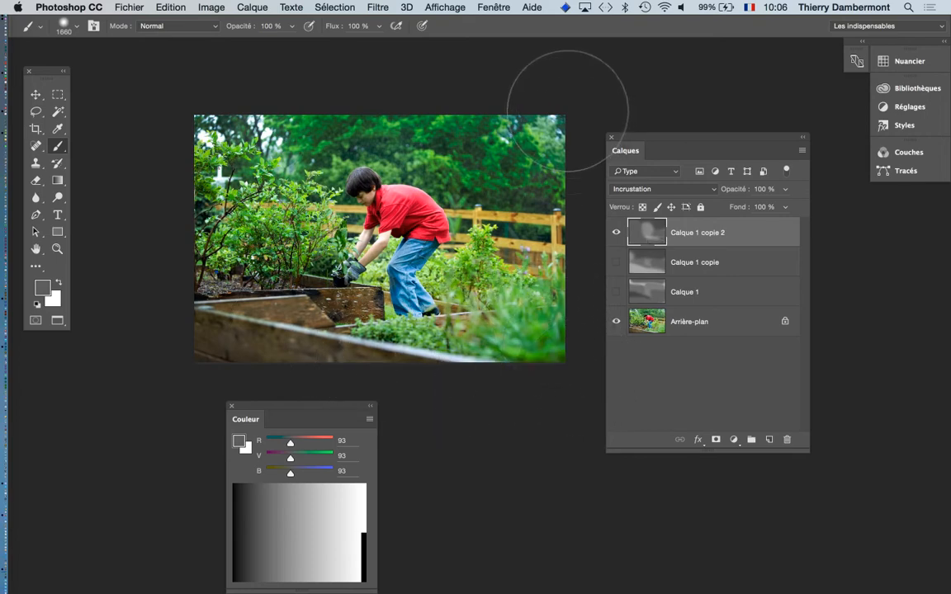
left_click(263, 515)
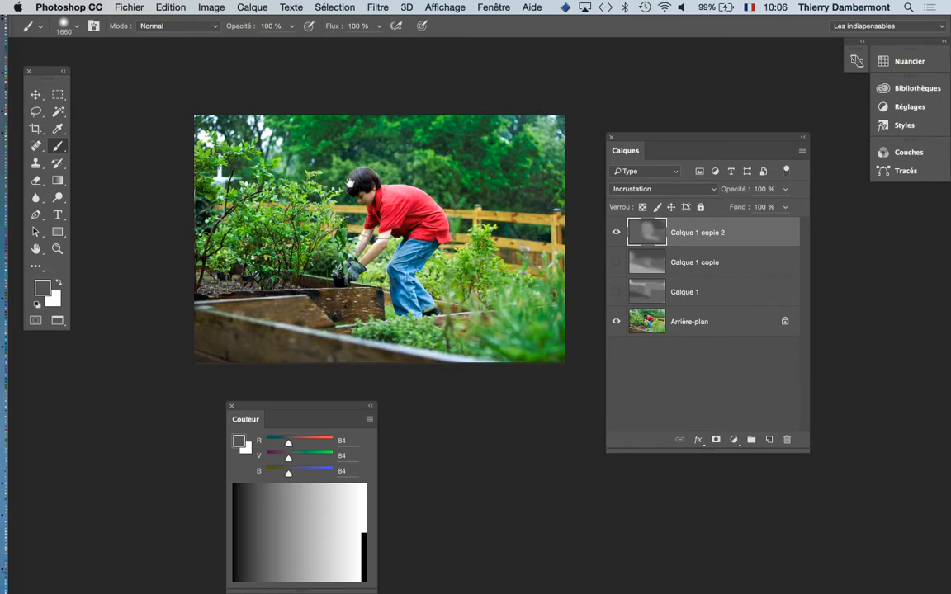
- Hide Calque 1 copie 2 and raise the Layers panel beside the repositioned photo
left_click_drag(335, 176, 284, 138)
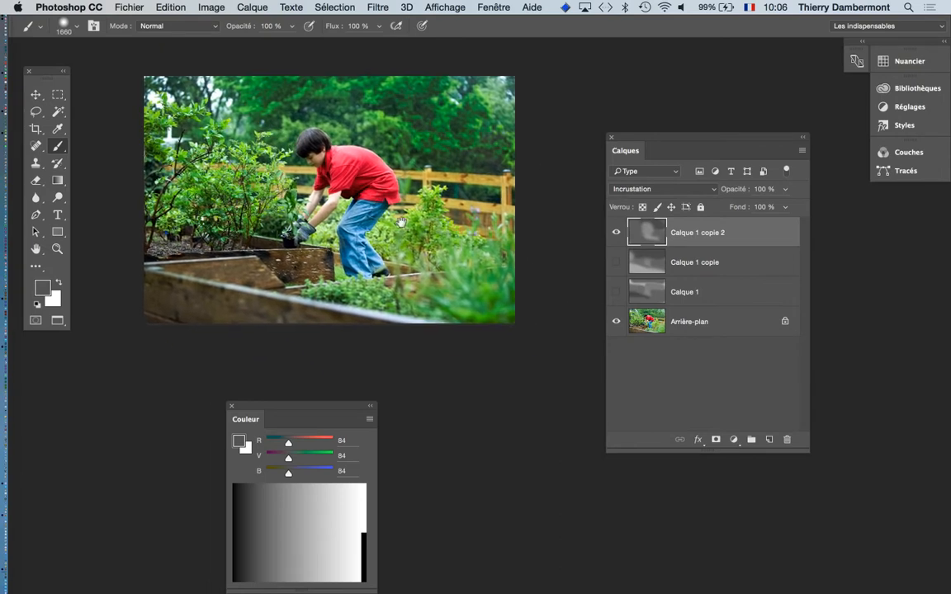
left_click(615, 232)
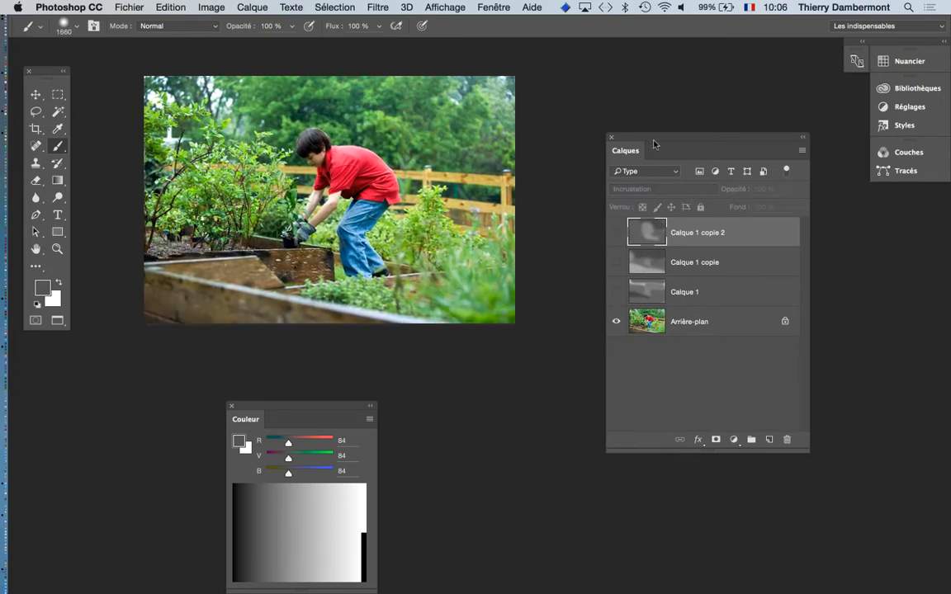
left_click_drag(654, 145, 644, 87)
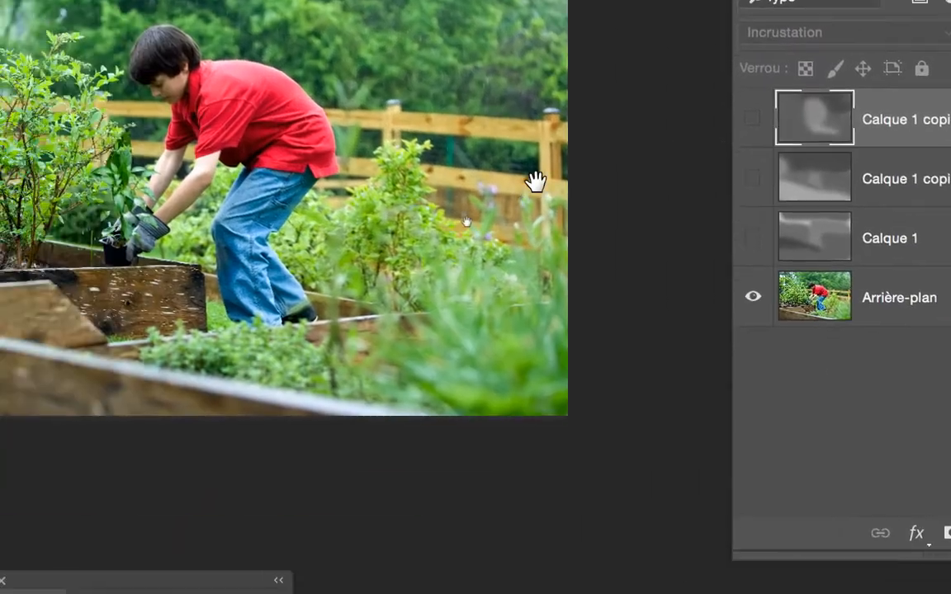
left_click_drag(499, 208, 583, 248)
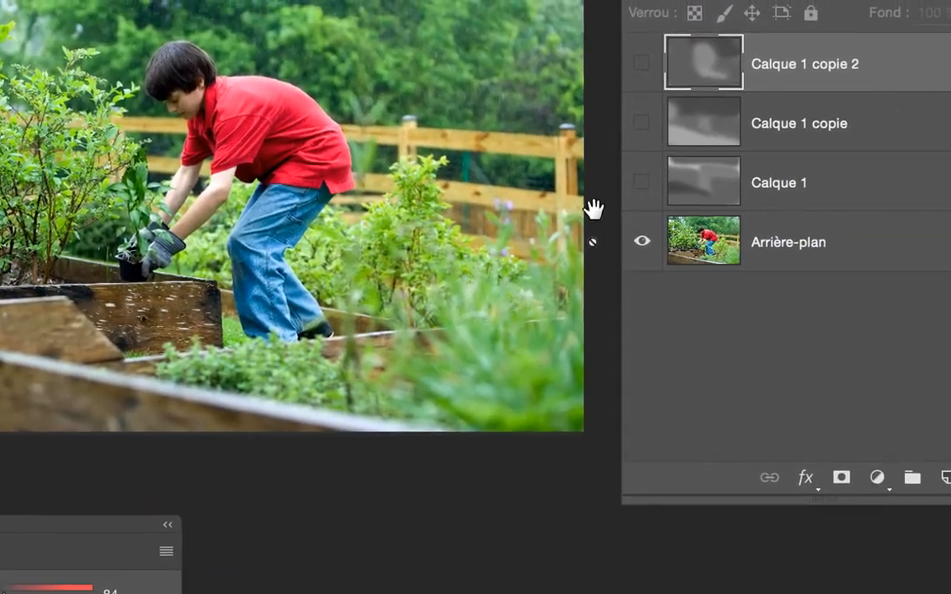
- Show and hide Calque 1, Calque 1 copie and Calque 1 copie 2 one at a time to compare the lighting versions, leaving all three hidden
left_click(641, 182)
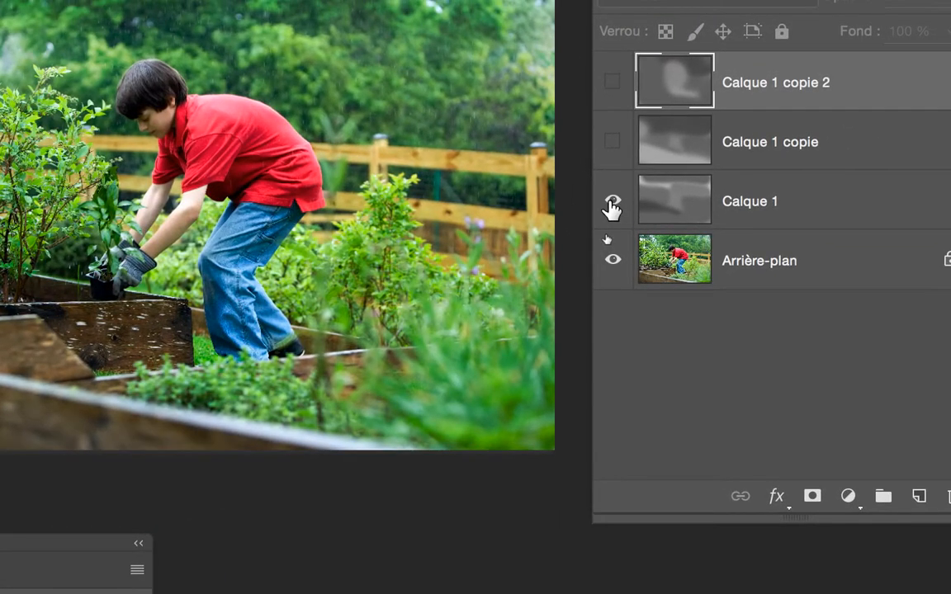
left_click(611, 206)
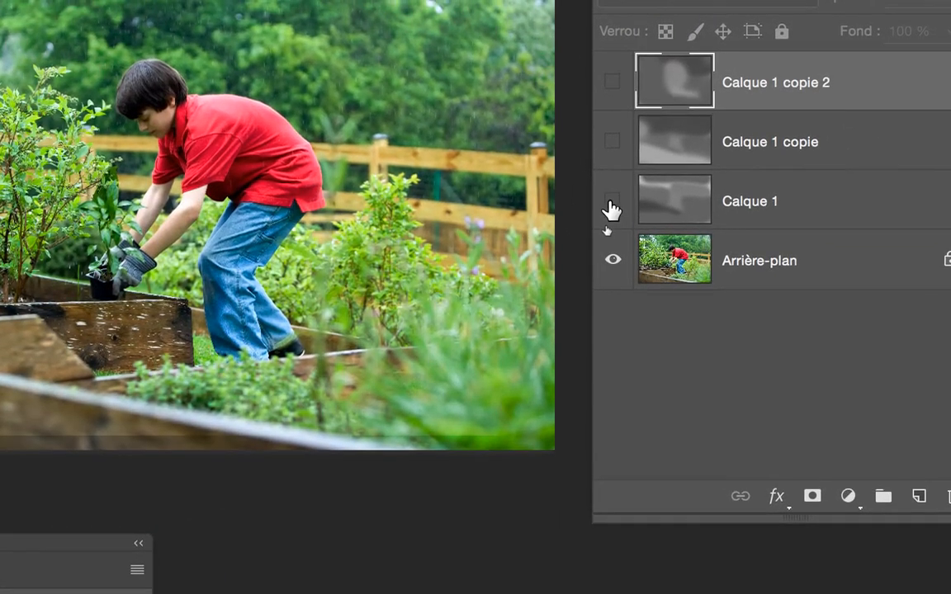
left_click(611, 145)
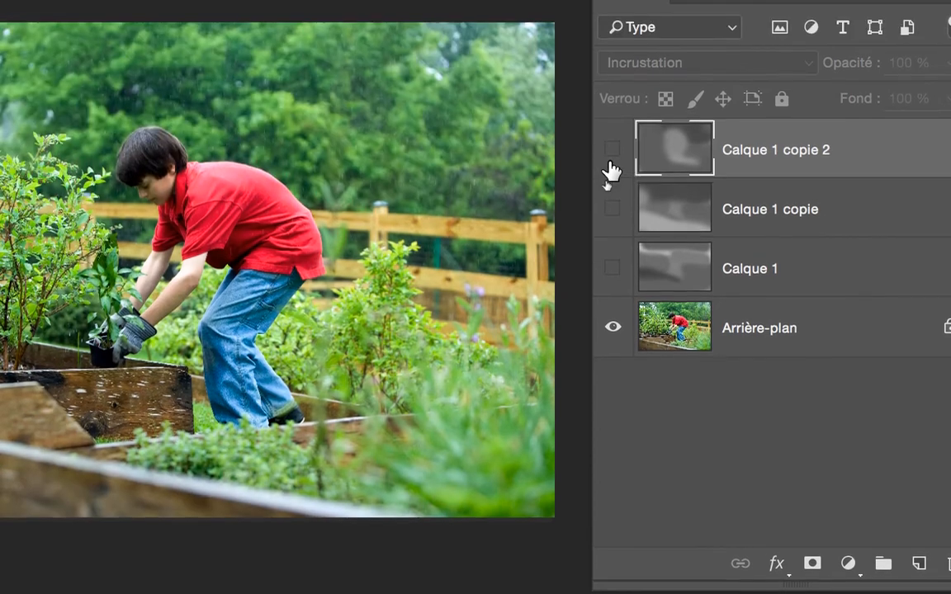
left_click(611, 121)
left_click(611, 121)
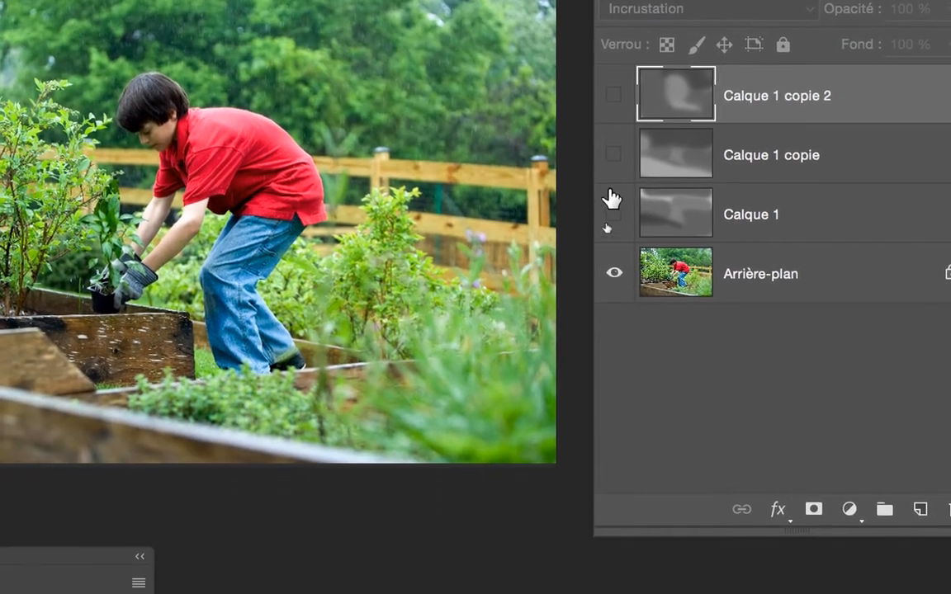
left_click(611, 273)
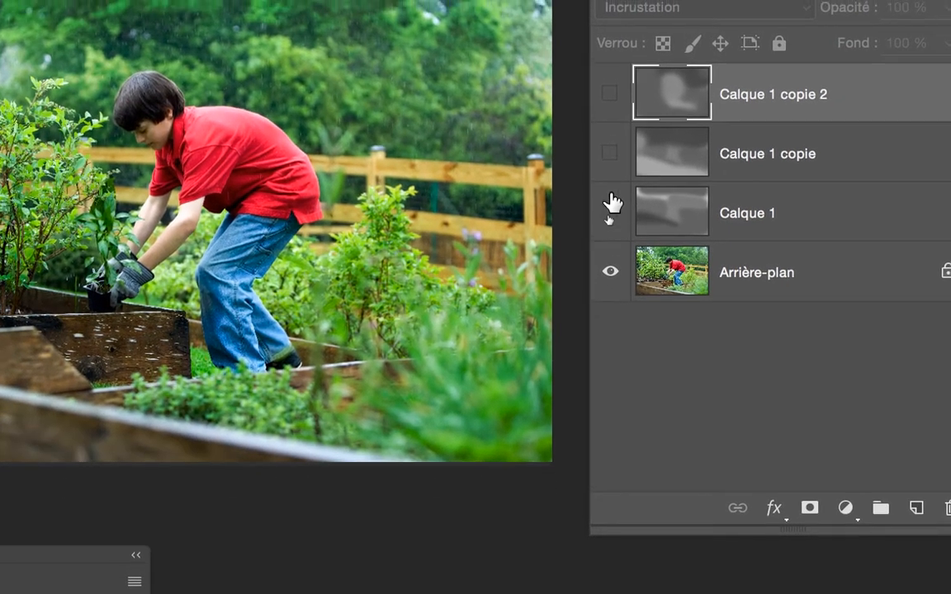
left_click(611, 200)
left_click(610, 155)
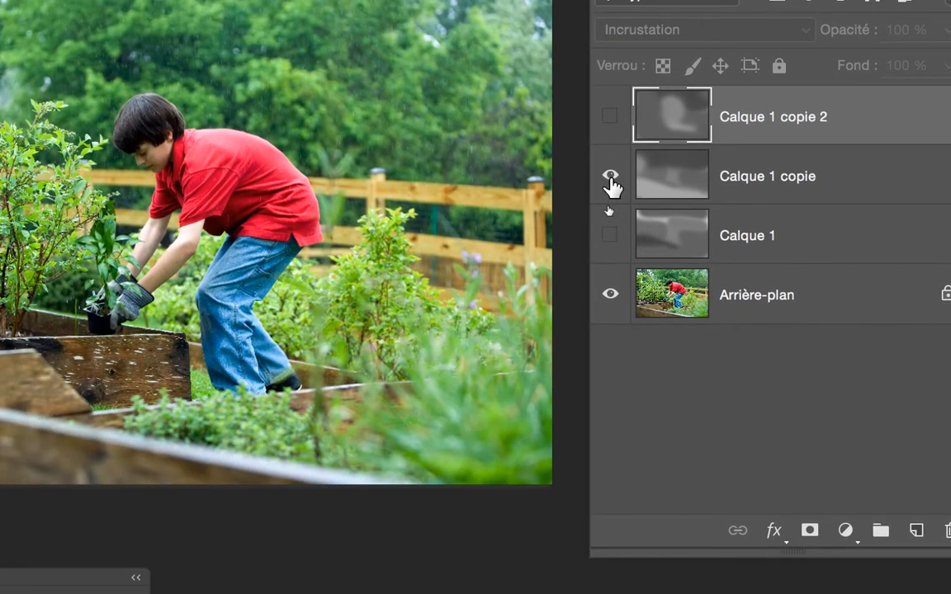
left_click(610, 155)
left_click(610, 98)
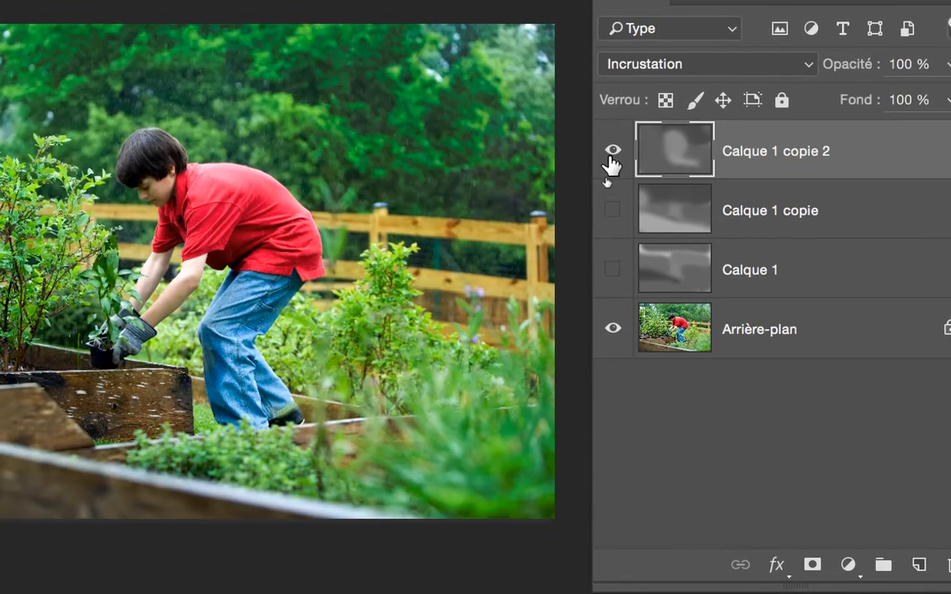
left_click(611, 156)
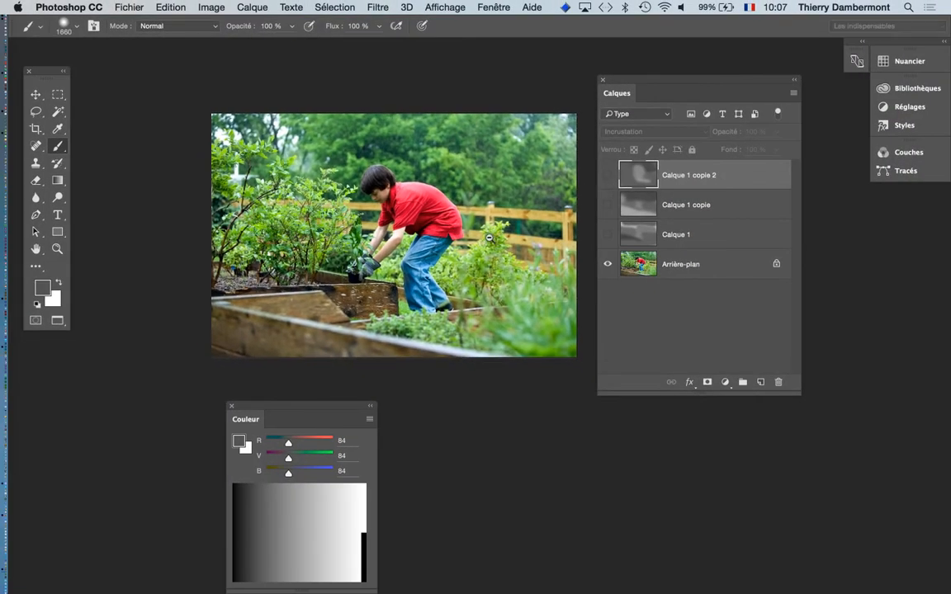
- Show and hide Calque 1 copie 2 again to compare its lighting with the original photo
left_click(490, 239, "alt")
left_click_drag(439, 239, 321, 217)
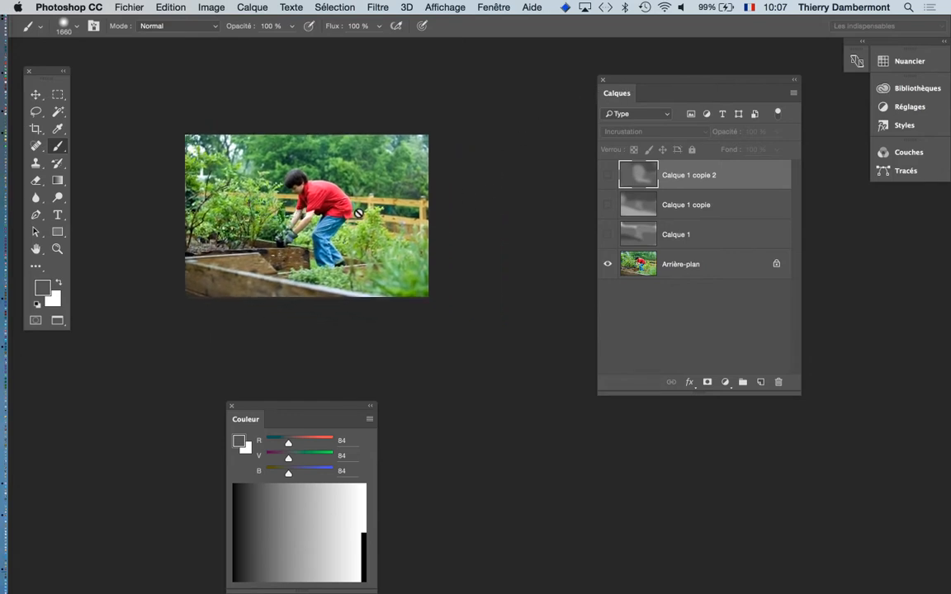
scroll(358, 205, "up", 3)
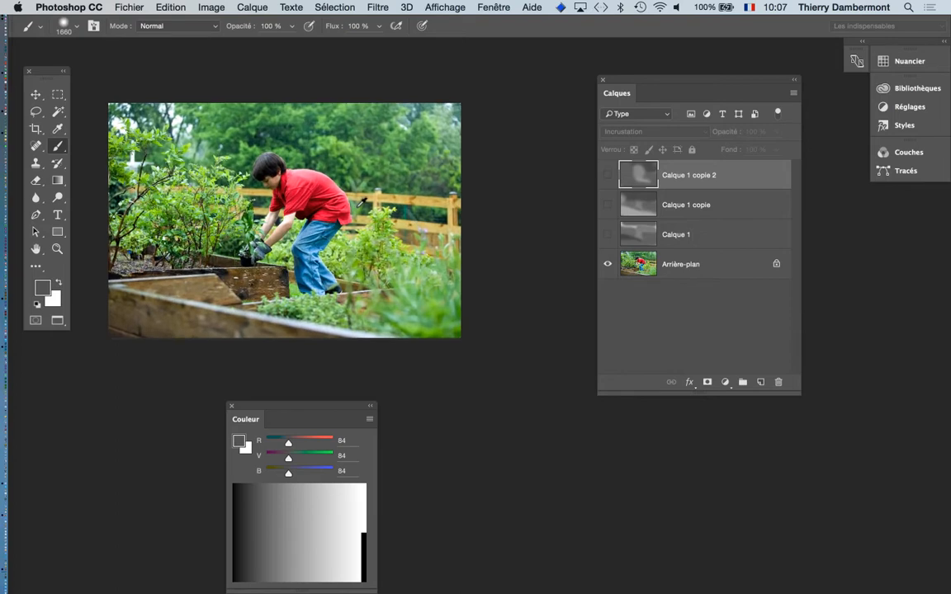
left_click_drag(261, 302, 342, 314)
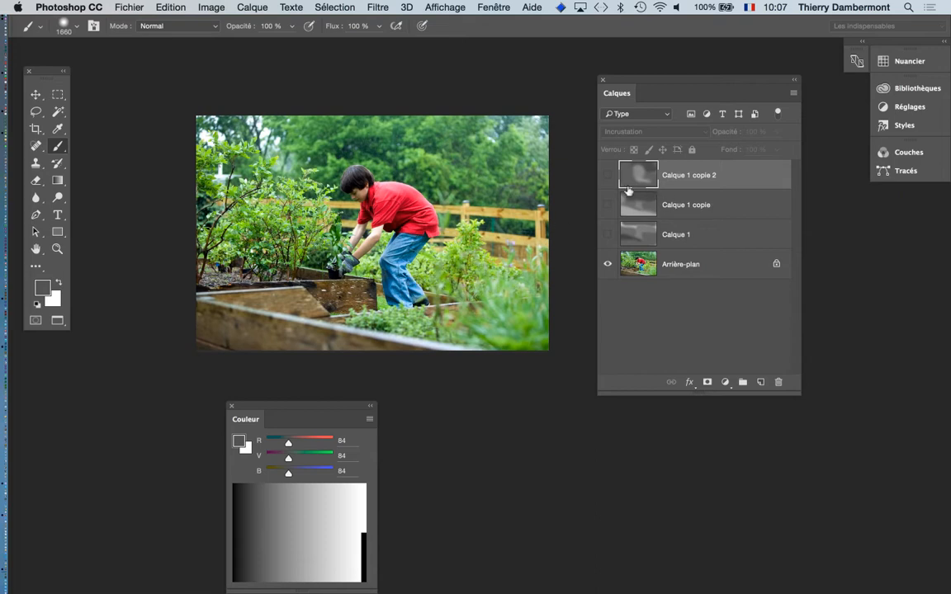
left_click(609, 177)
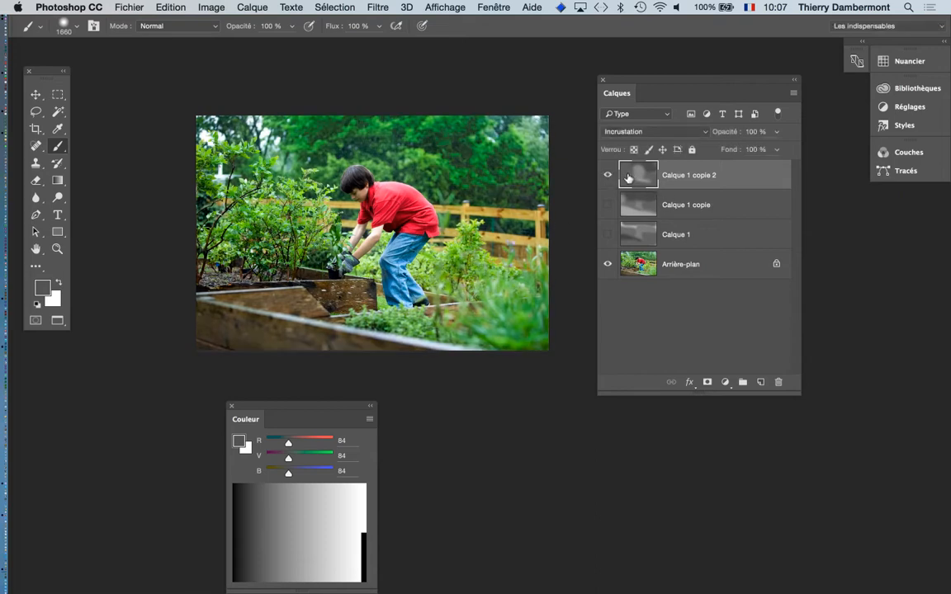
left_click(608, 175)
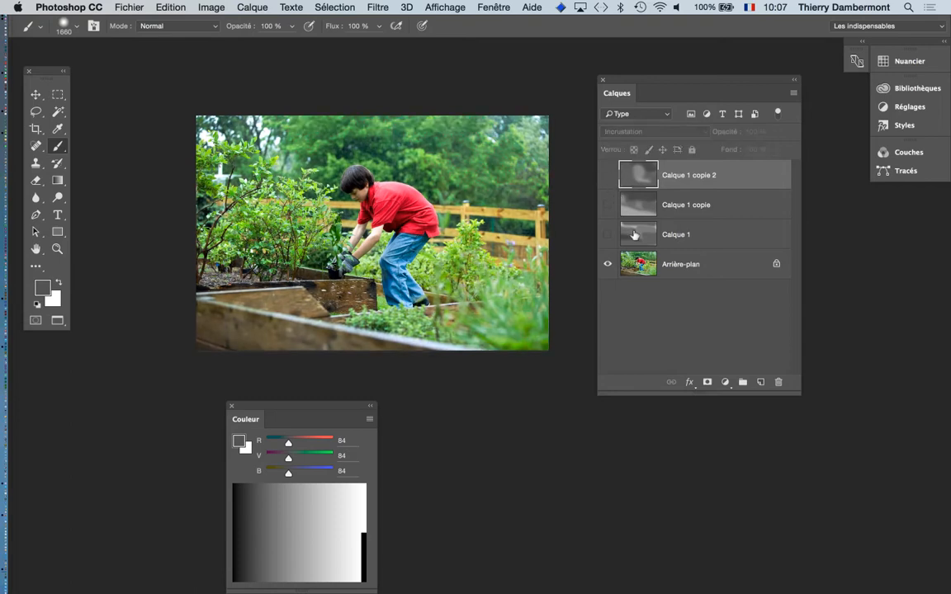
- Add a Teinte/Saturation adjustment layer above Calque 1 copie 2 and arrange its Properties panel and the Layers panel separately
left_click(685, 269)
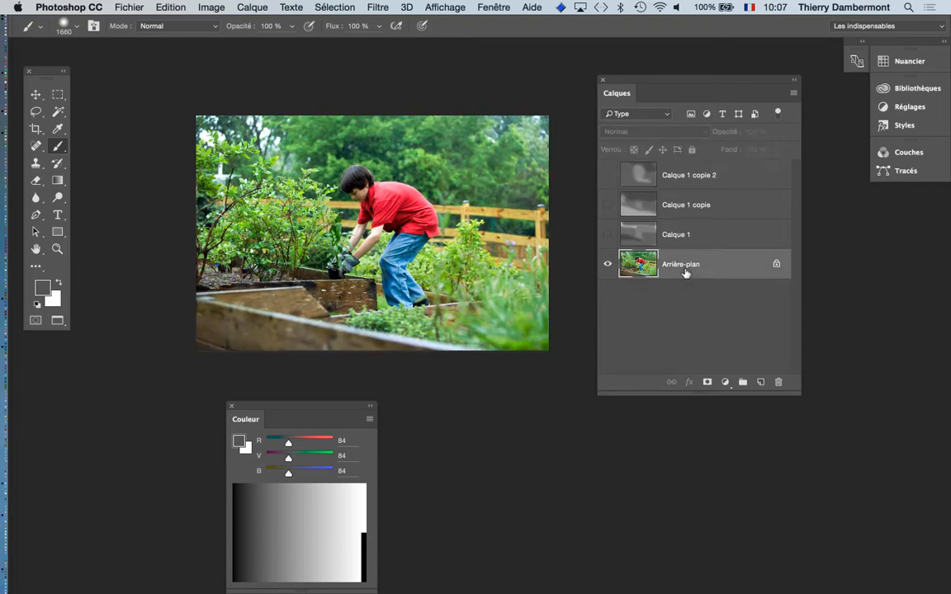
left_click(634, 169)
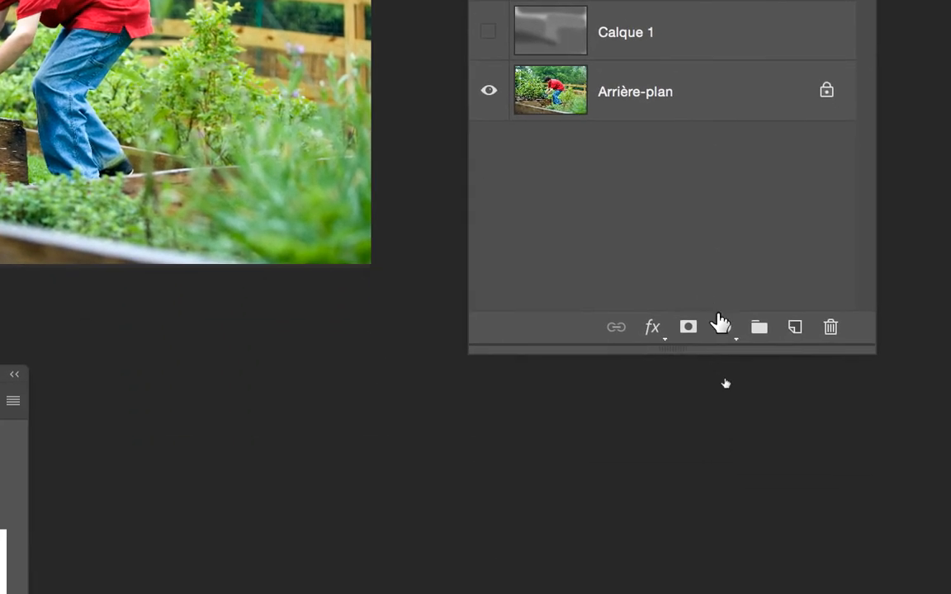
left_click(753, 578)
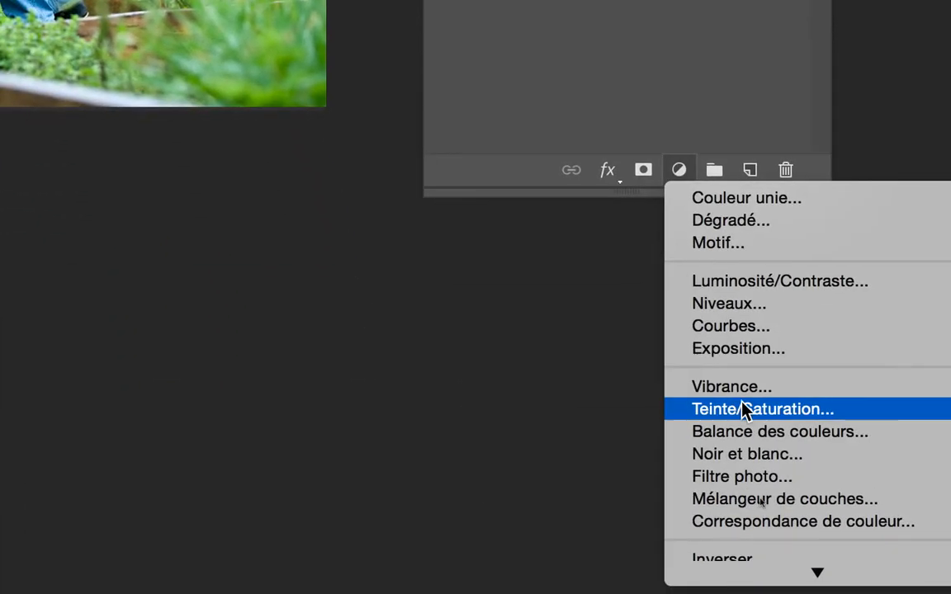
left_click(761, 409)
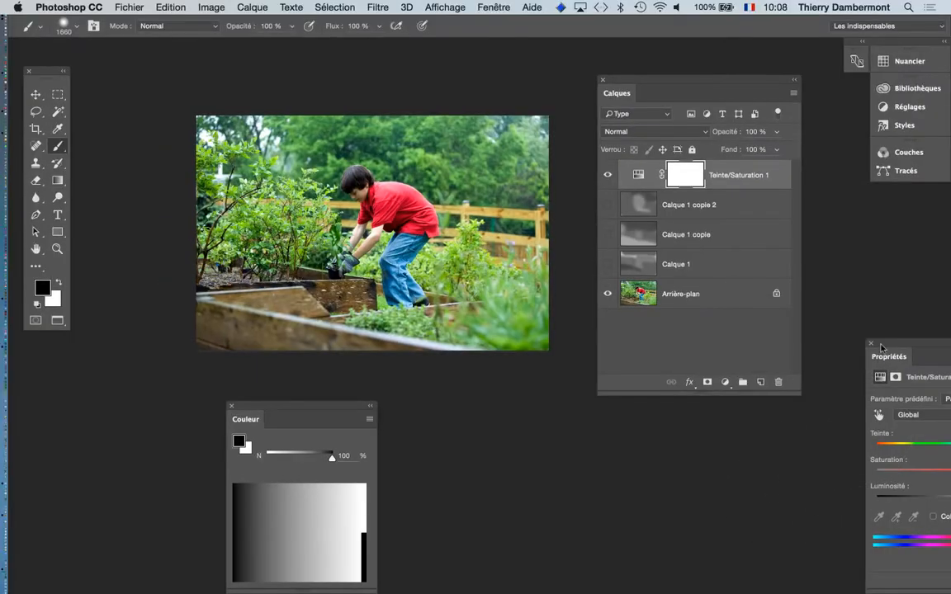
left_click_drag(892, 326, 557, 45)
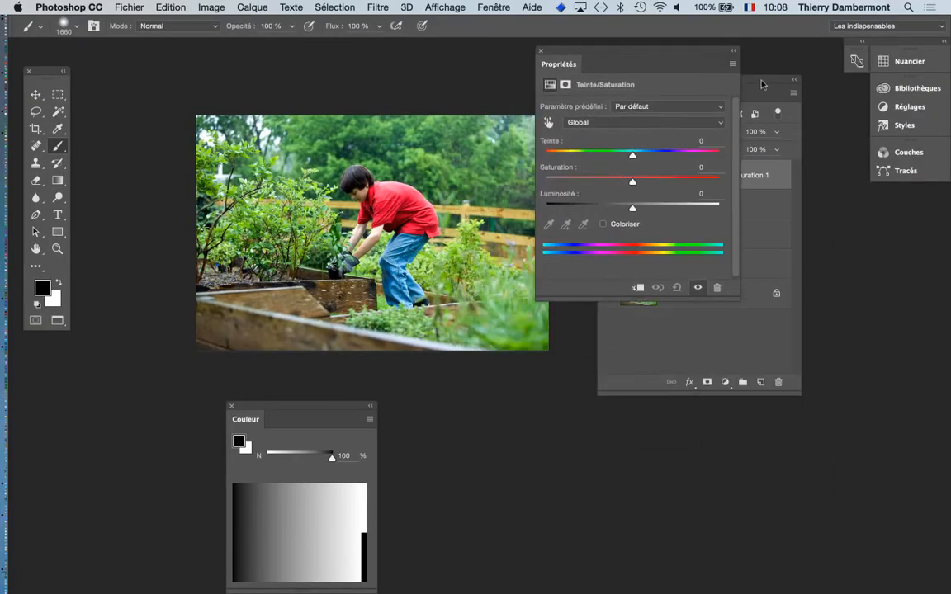
left_click_drag(764, 93, 881, 356)
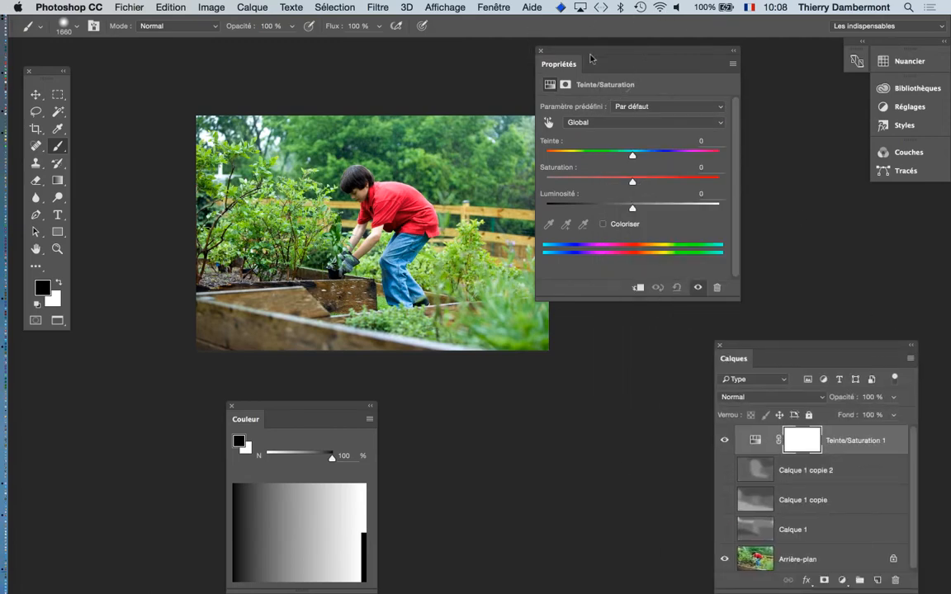
left_click_drag(591, 58, 627, 60)
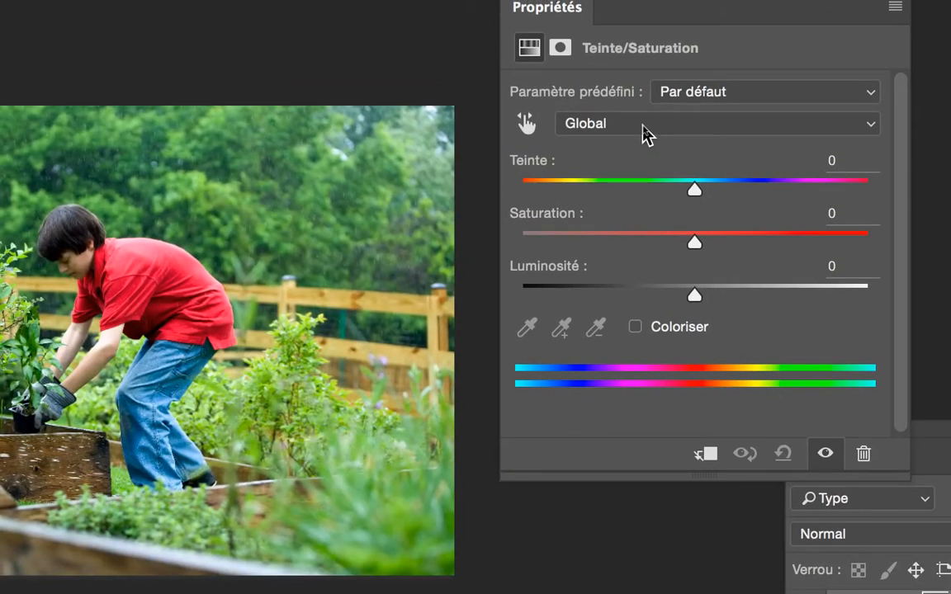
- Strongly desaturate the Verts range of the Teinte/Saturation adjustment, using a widened Properties panel placed beside the photo
left_click(644, 130)
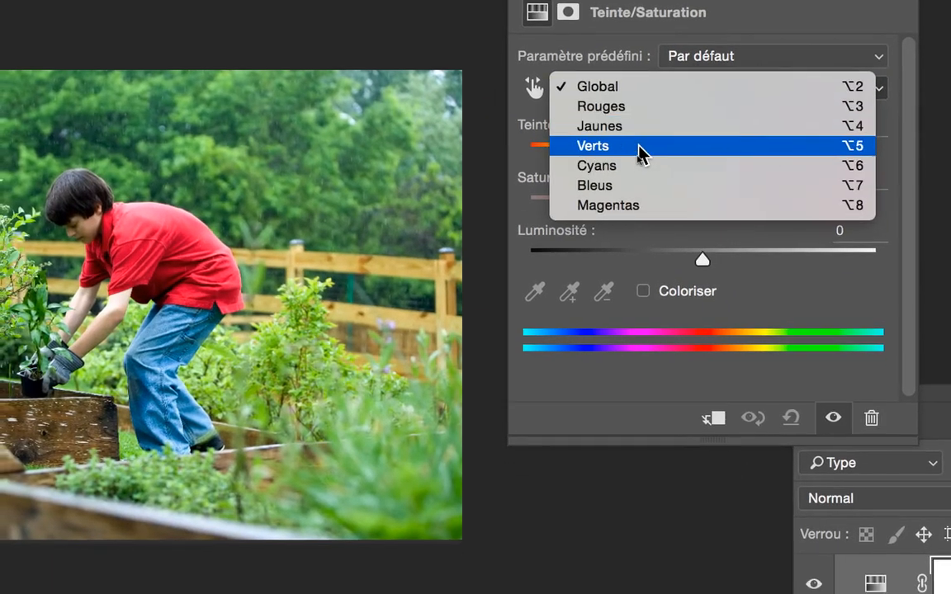
left_click(640, 155)
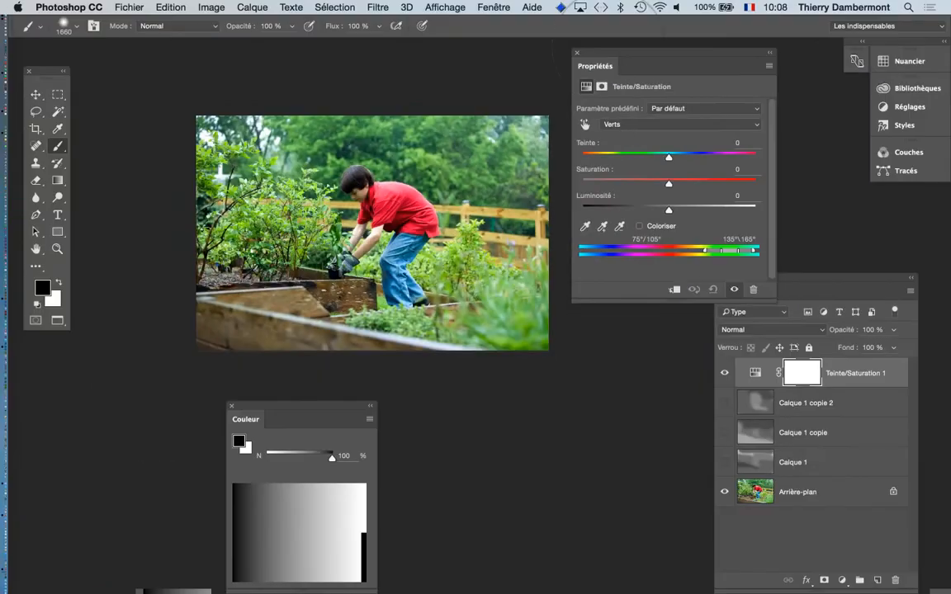
left_click_drag(601, 56, 334, 57)
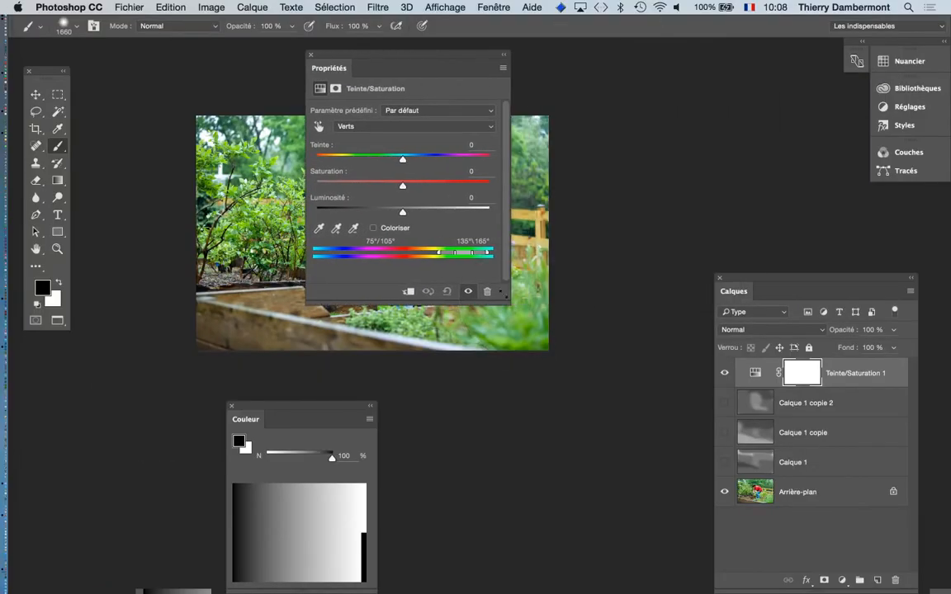
left_click_drag(509, 303, 830, 316)
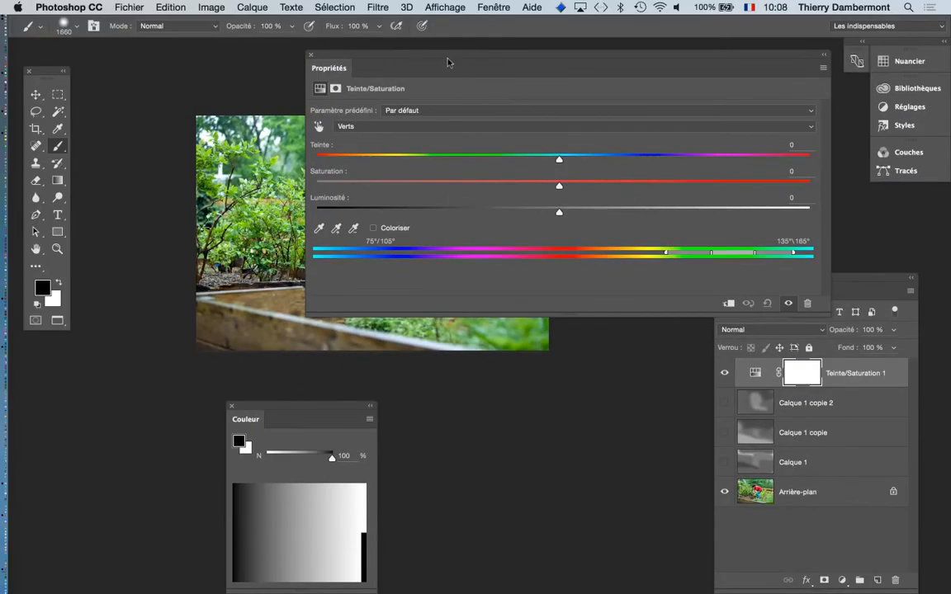
left_click_drag(448, 59, 677, 115)
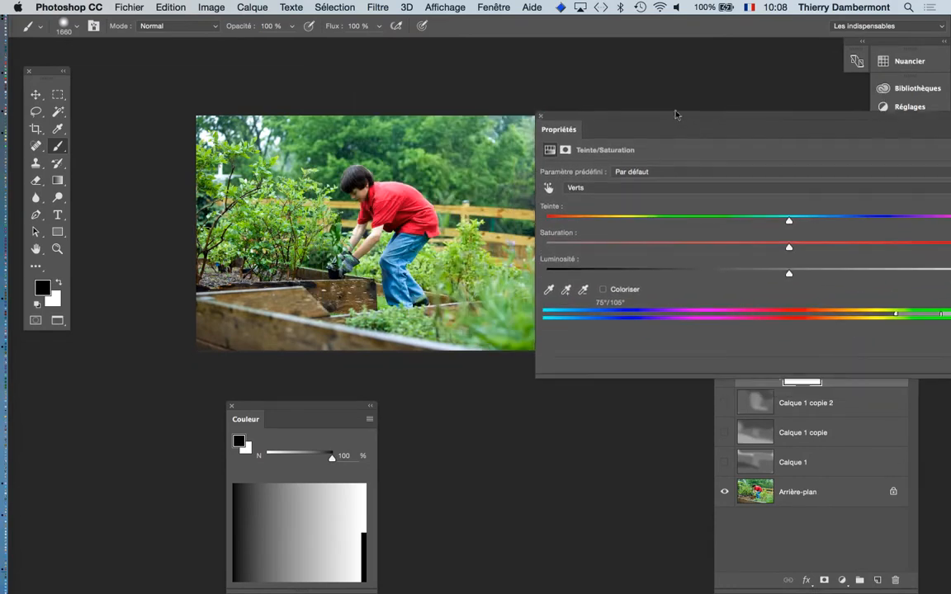
left_click_drag(711, 240, 687, 239)
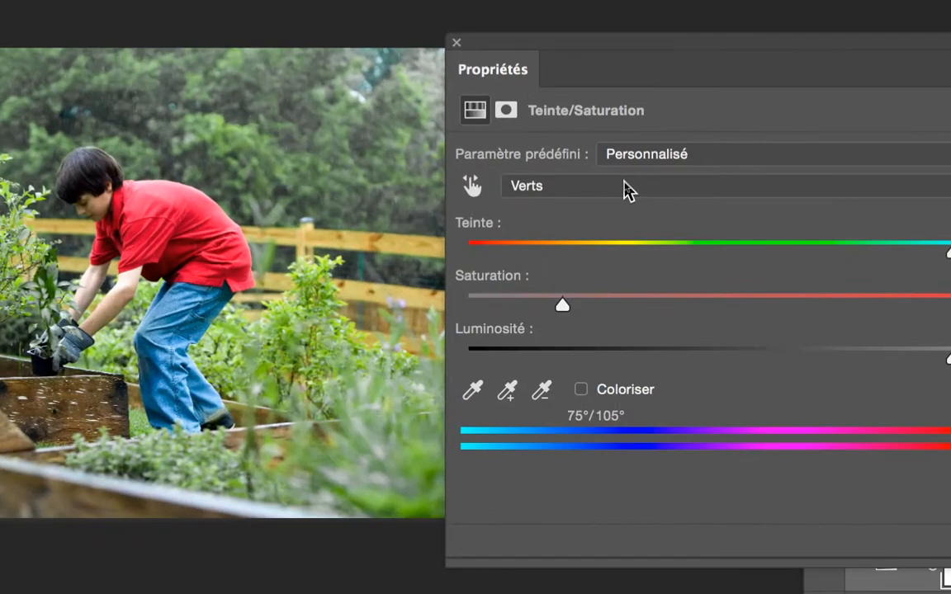
- Shift the hue of the Rouges range to +79 and place the Properties panel beside the boy in the photo
left_click(625, 185)
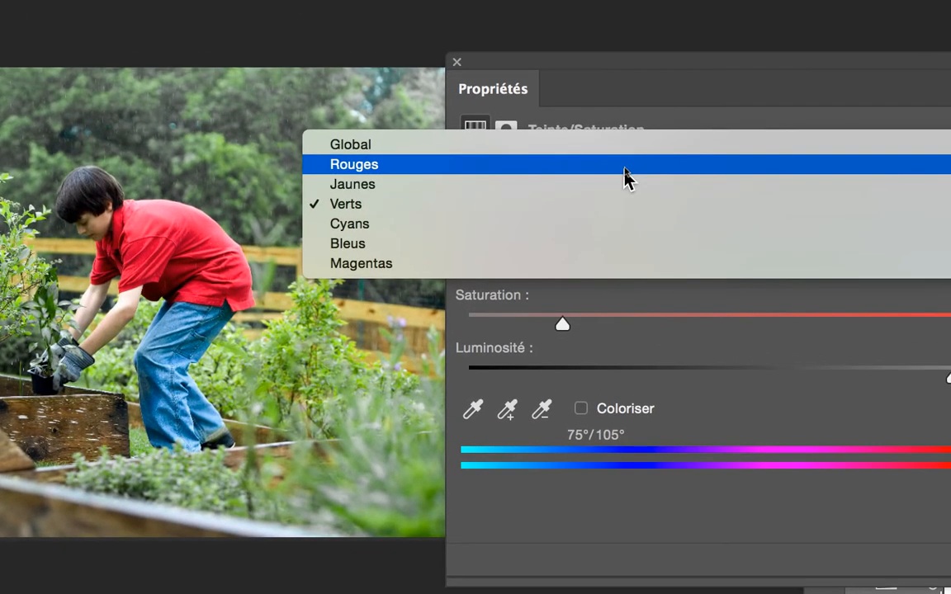
left_click(624, 148)
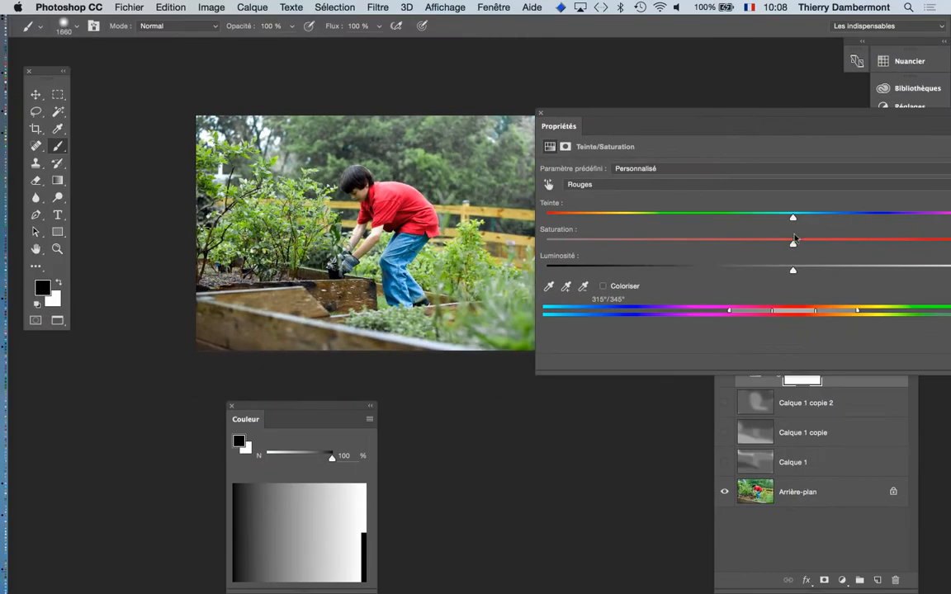
left_click_drag(799, 219, 936, 219)
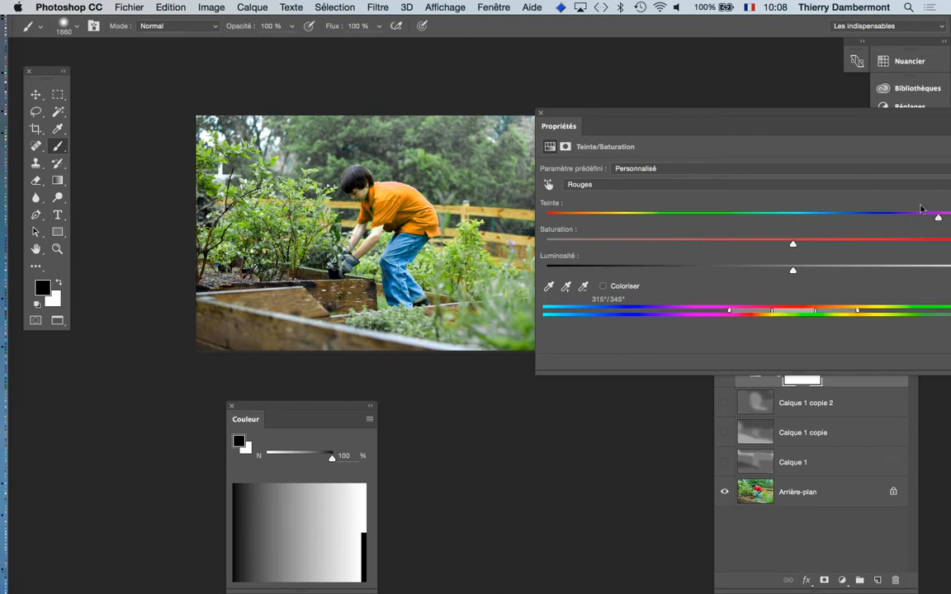
left_click_drag(681, 112, 621, 88)
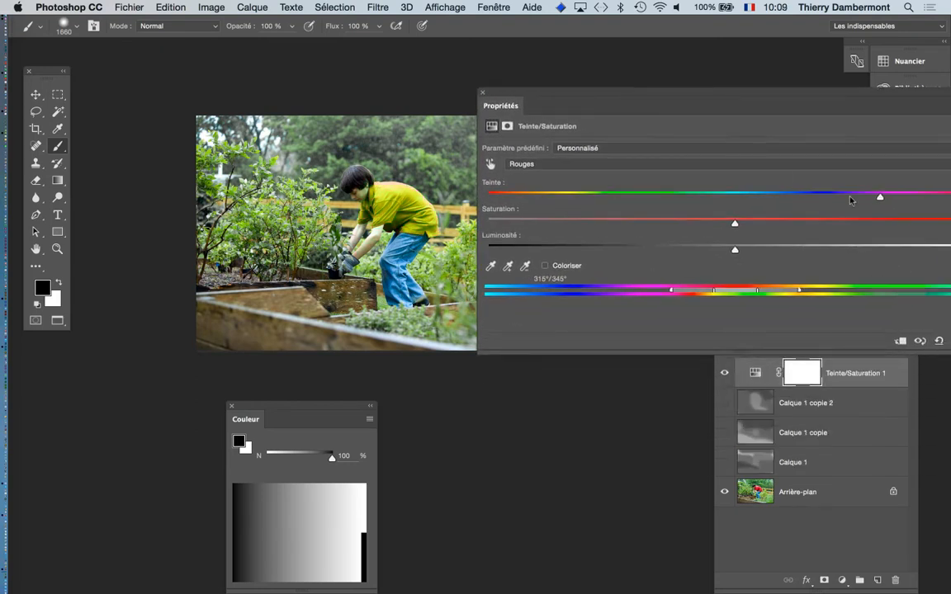
left_click_drag(759, 96, 544, 56)
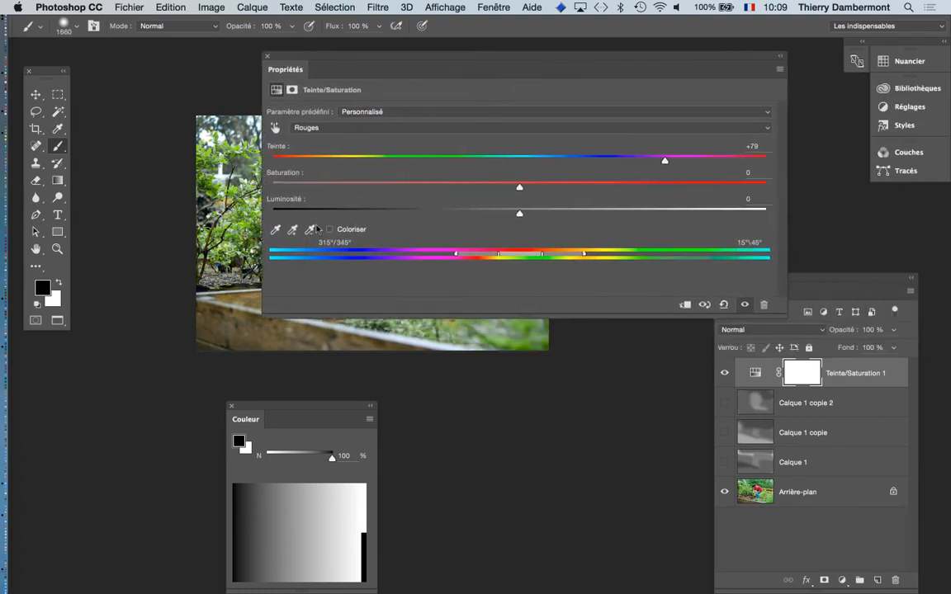
left_click_drag(470, 406, 214, 355)
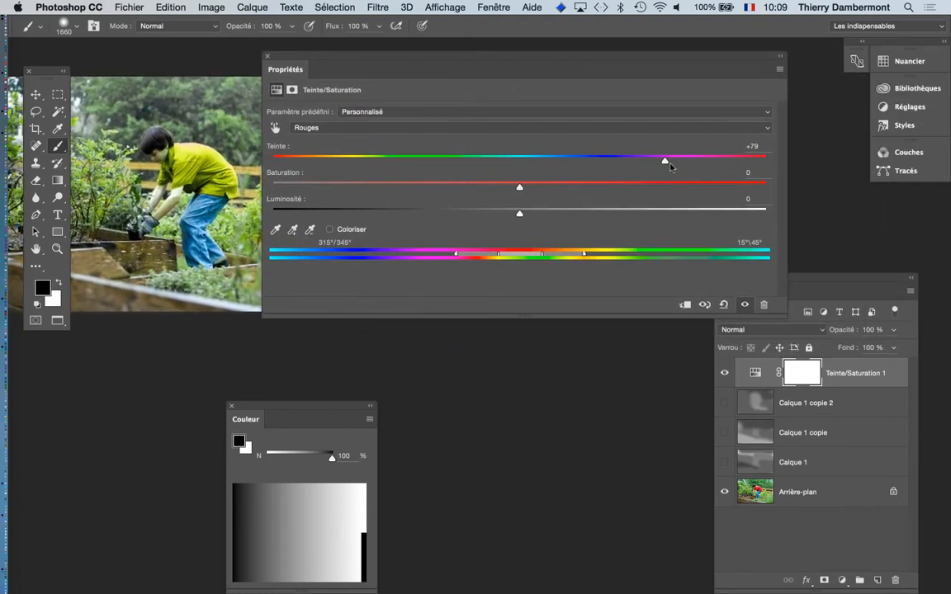
- Try hues +119, +48 and +27 for the Rouges range, settling on hue -51 and saturation -35 for a pink shirt
left_click_drag(670, 167, 705, 163)
left_click_drag(517, 188, 454, 187)
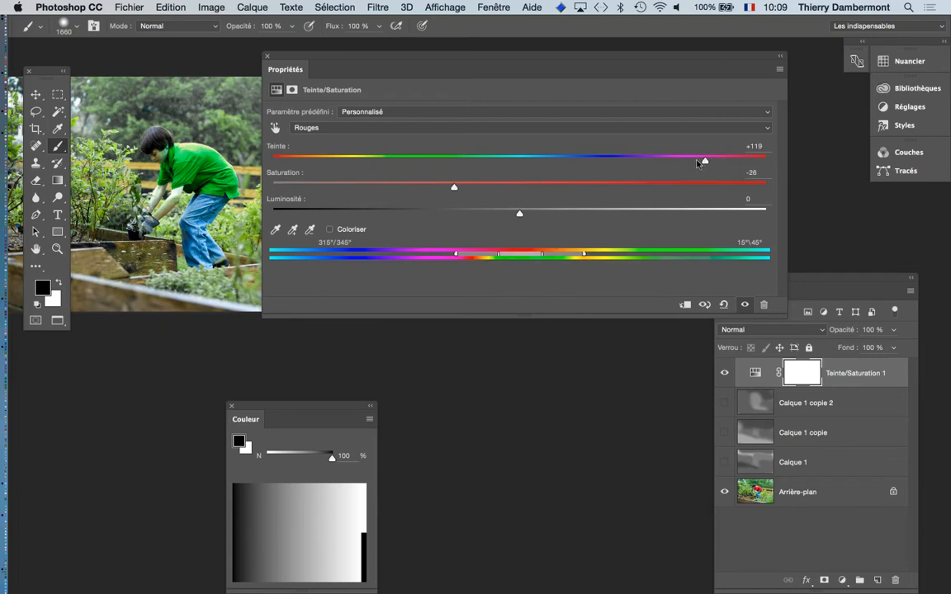
left_click_drag(697, 162, 634, 162)
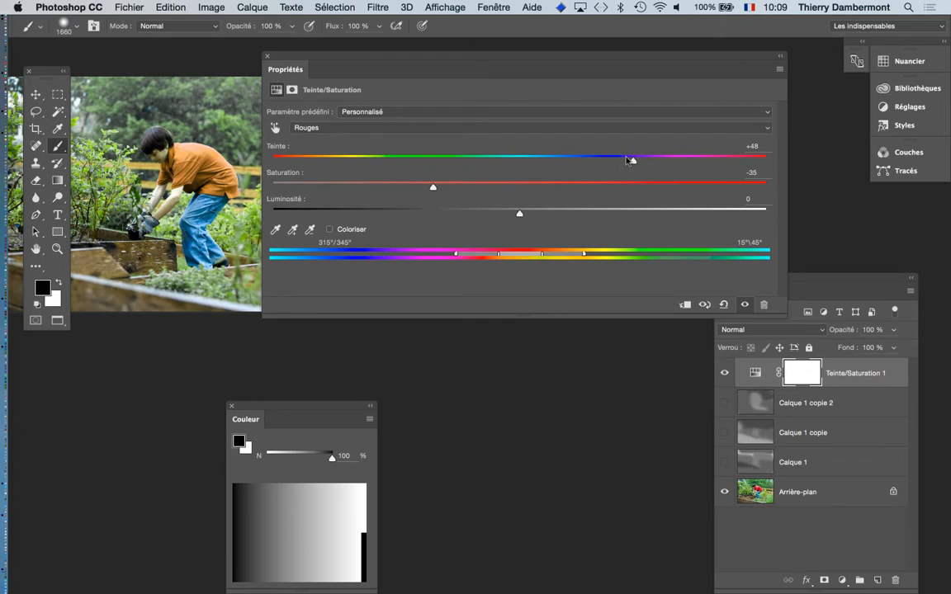
left_click_drag(630, 159, 586, 163)
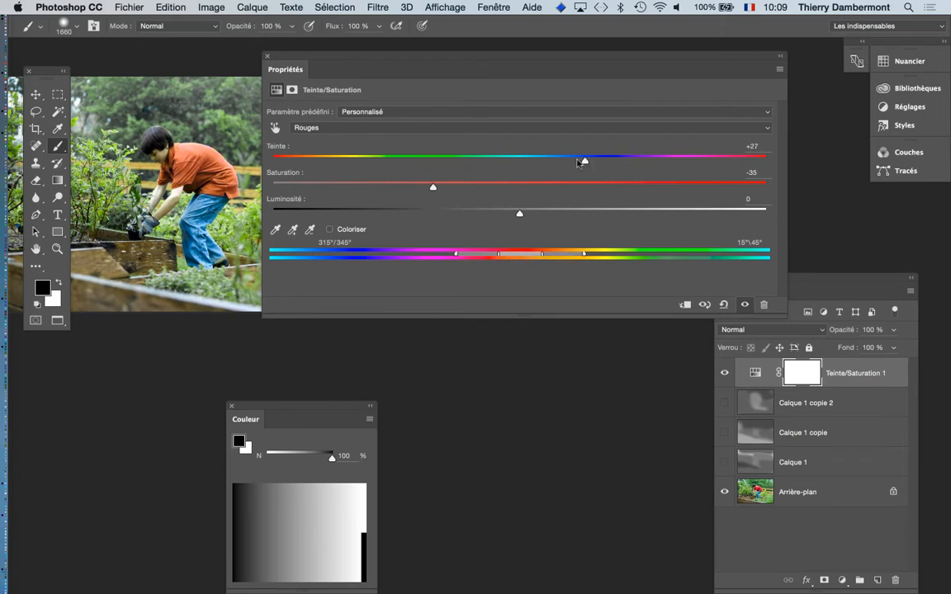
left_click(604, 163)
left_click_drag(604, 163, 402, 165)
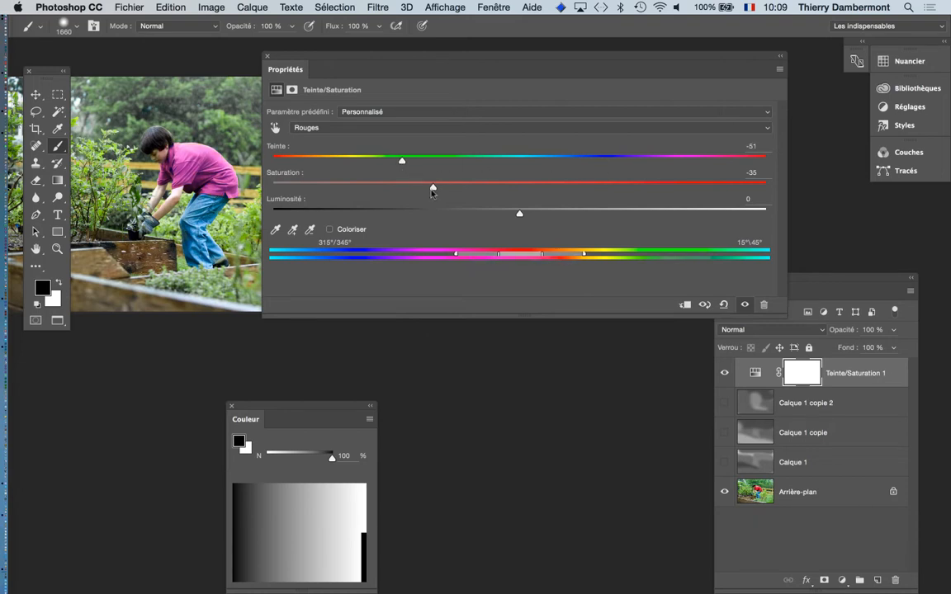
- Close the Properties panel and bring the whole photo and the Layers panel side by side
left_click(267, 57)
key("space")
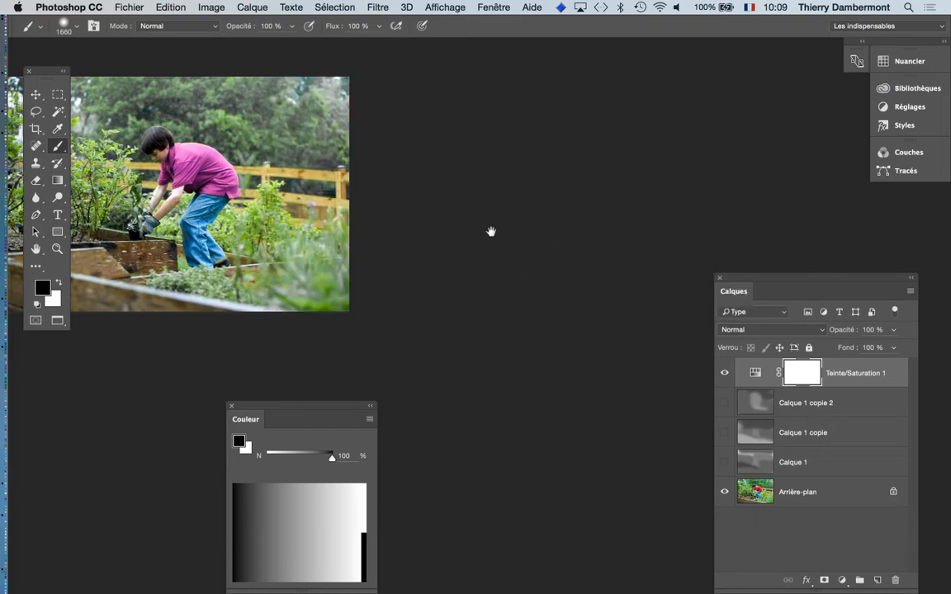
left_click_drag(404, 246, 555, 247)
left_click_drag(754, 280, 621, 68)
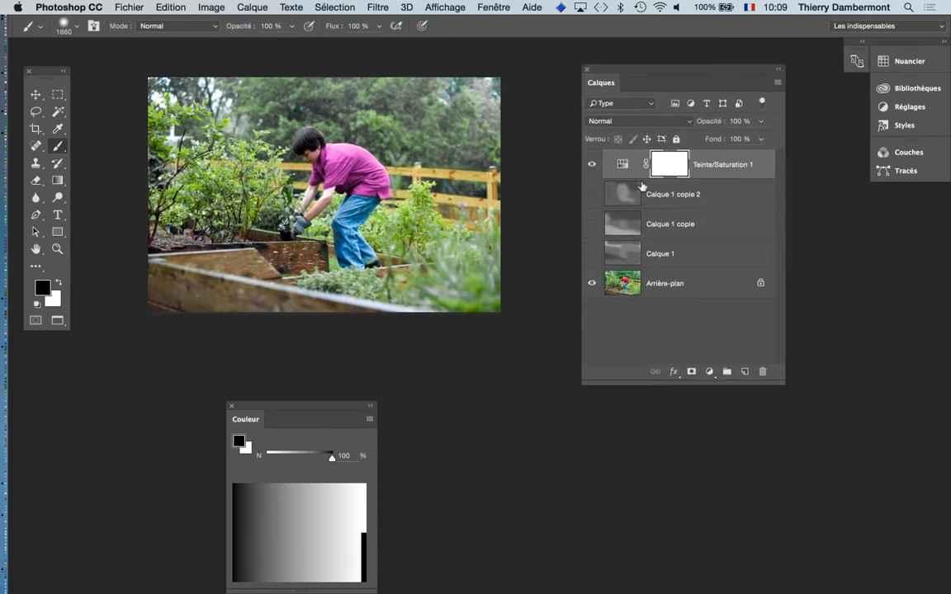
- Save the layered document in Photoshop format as boy-planting-vegetables-in-garden.psd in the dodge-burn-dynamique folder
left_click(133, 7)
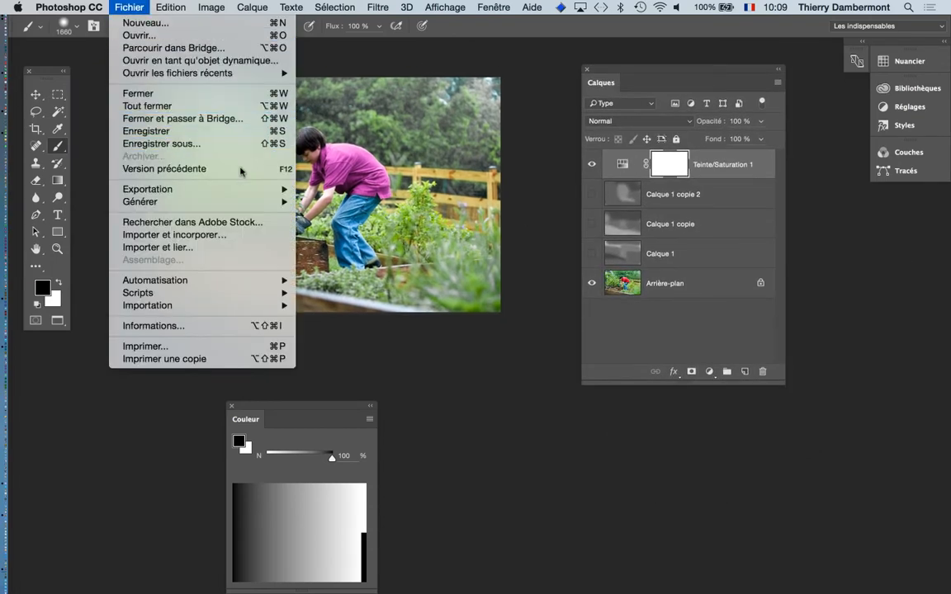
left_click(496, 211)
key("super+shift+s")
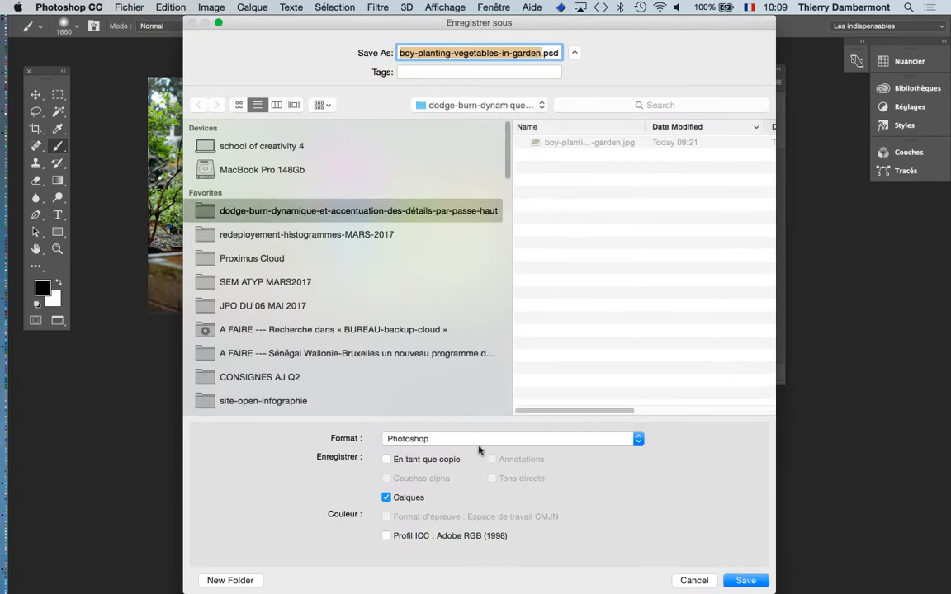
left_click(762, 583)
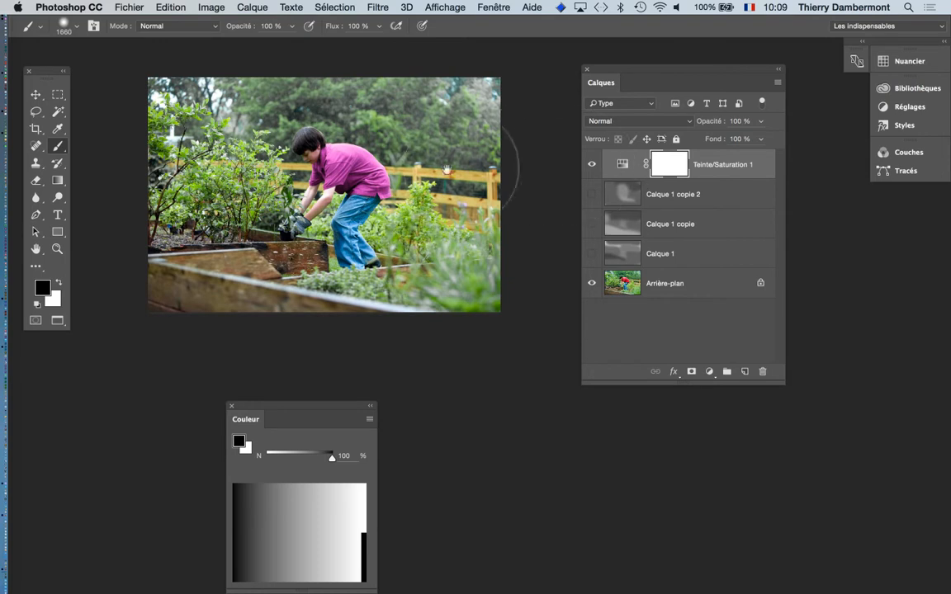
- Open the Compositions de calques panel, make it taller and place it between the photo and the Layers panel
left_click_drag(457, 163, 393, 166)
left_click_drag(690, 72, 813, 78)
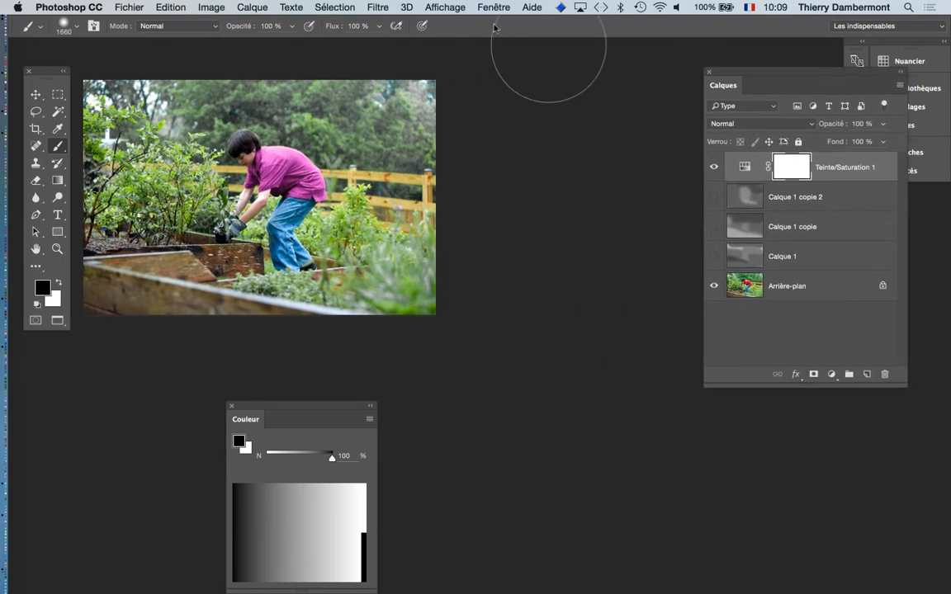
left_click(494, 7)
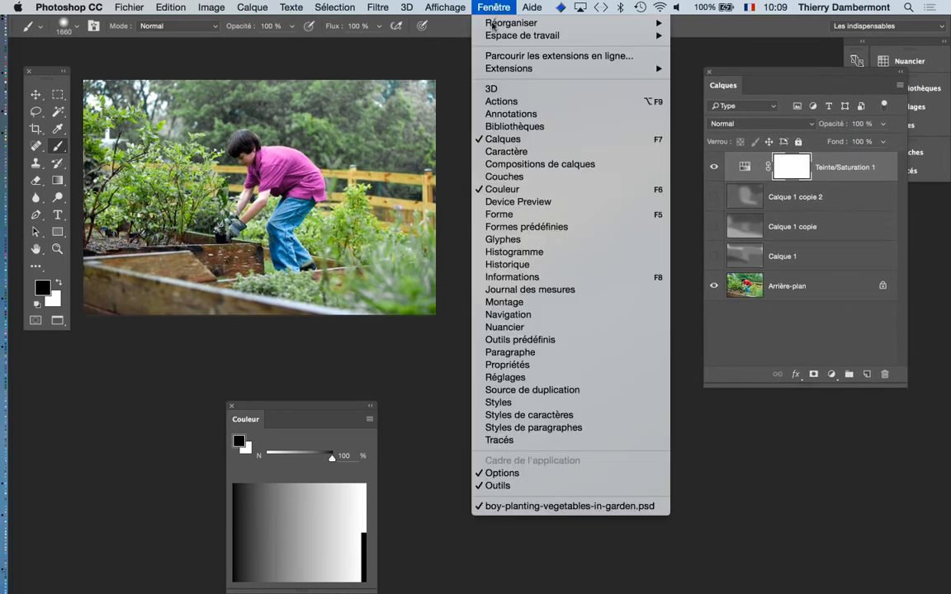
left_click(522, 163)
left_click_drag(721, 85, 417, 50)
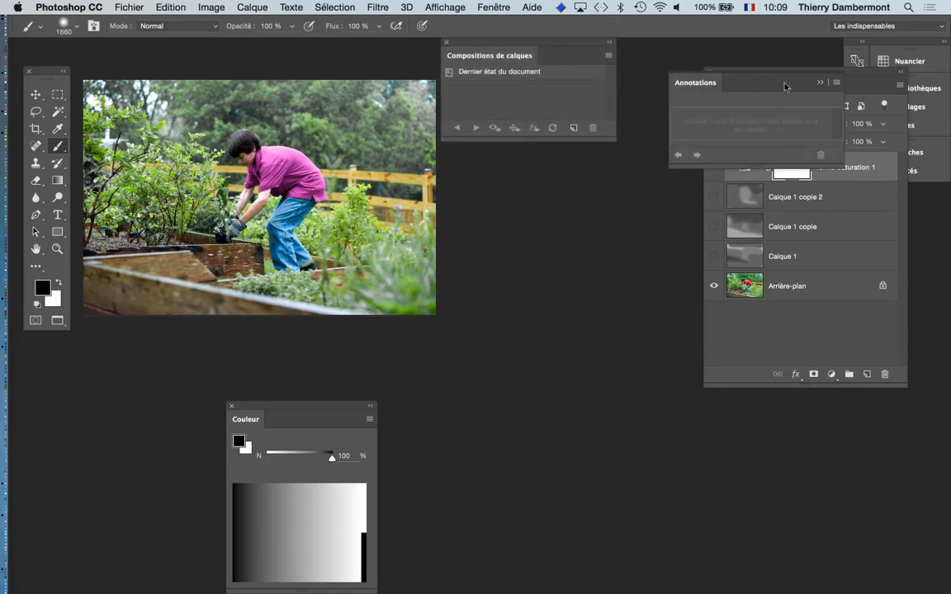
left_click(817, 83)
left_click_drag(527, 45, 541, 105)
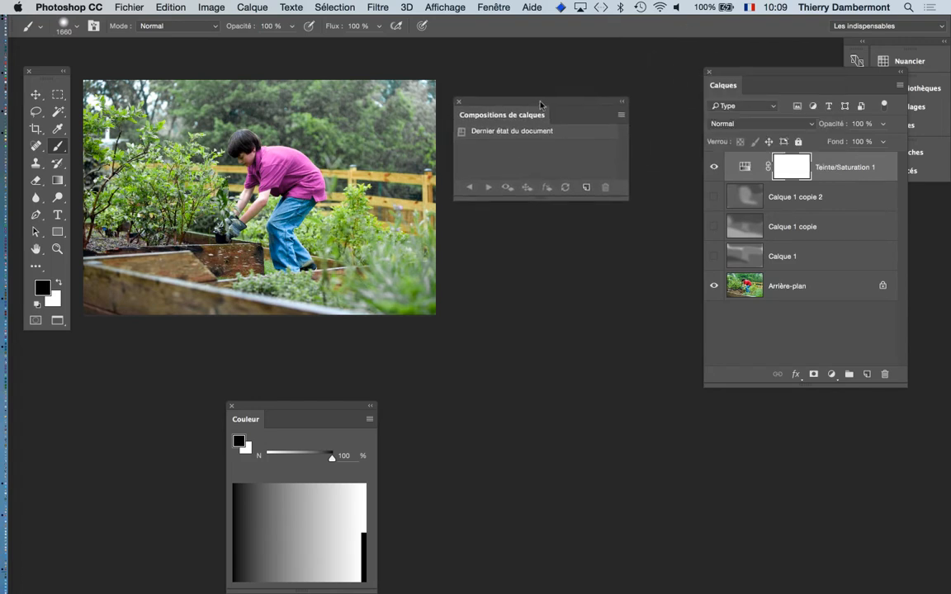
left_click_drag(623, 198, 588, 300)
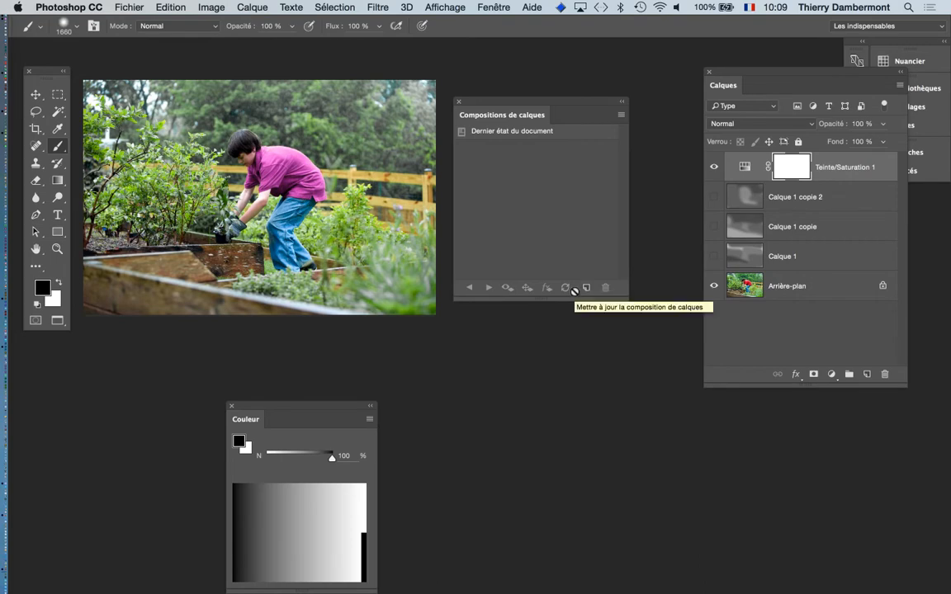
left_click(493, 7)
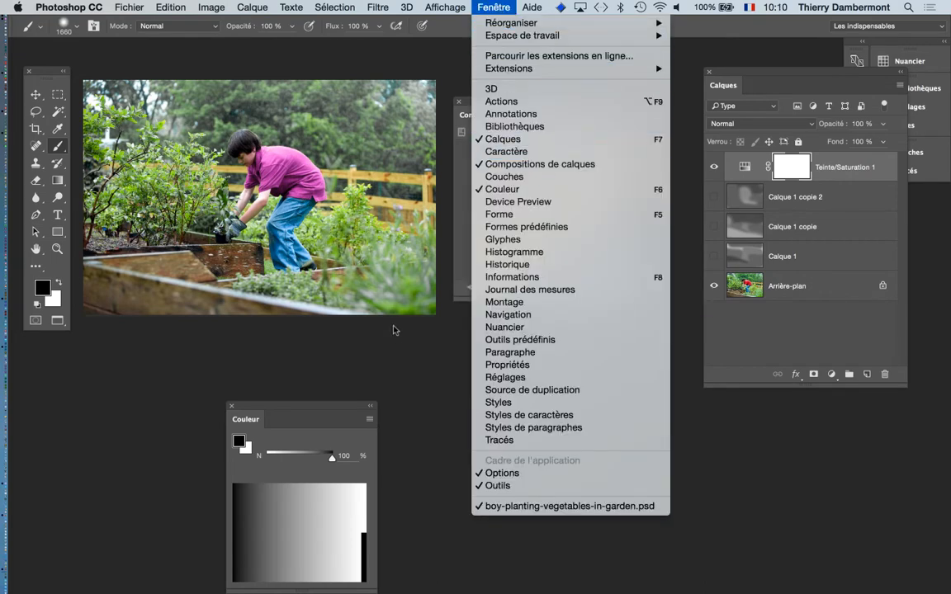
left_click(508, 160)
left_click_drag(499, 104, 550, 102)
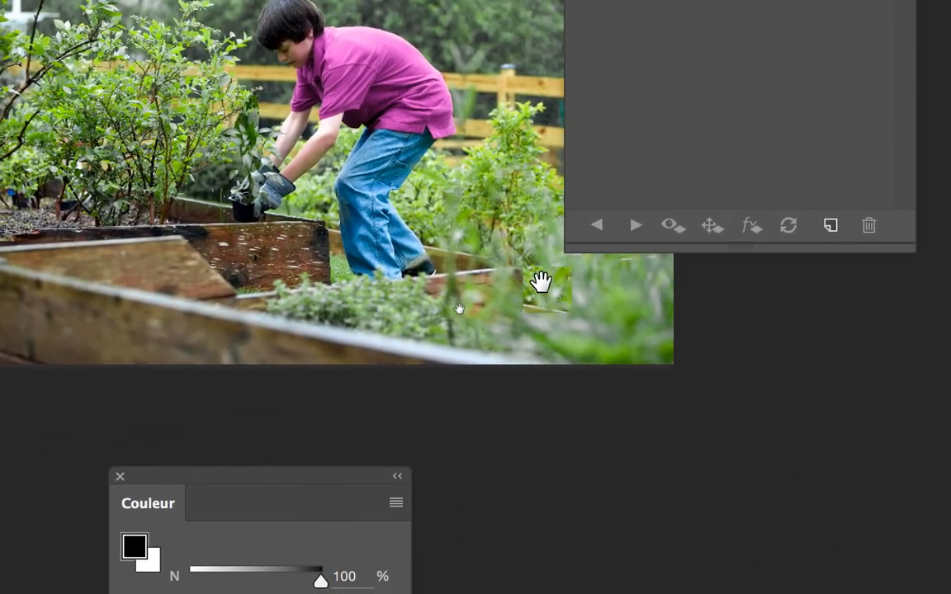
left_click_drag(541, 282, 706, 344)
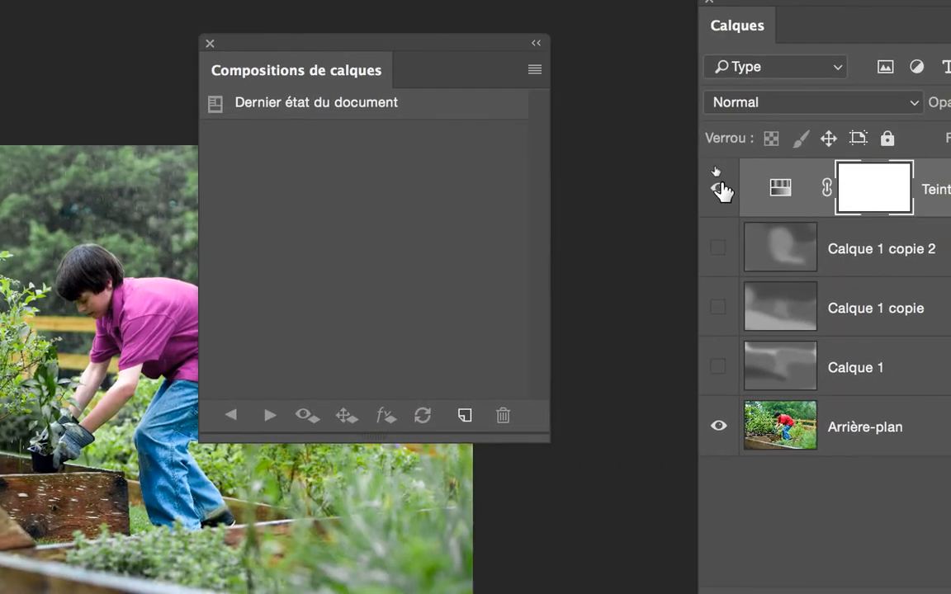
- Hide Teinte/Saturation 1, show Calque 1 over the background, and record this state as a new layer comp with Visibilité
left_click(721, 190)
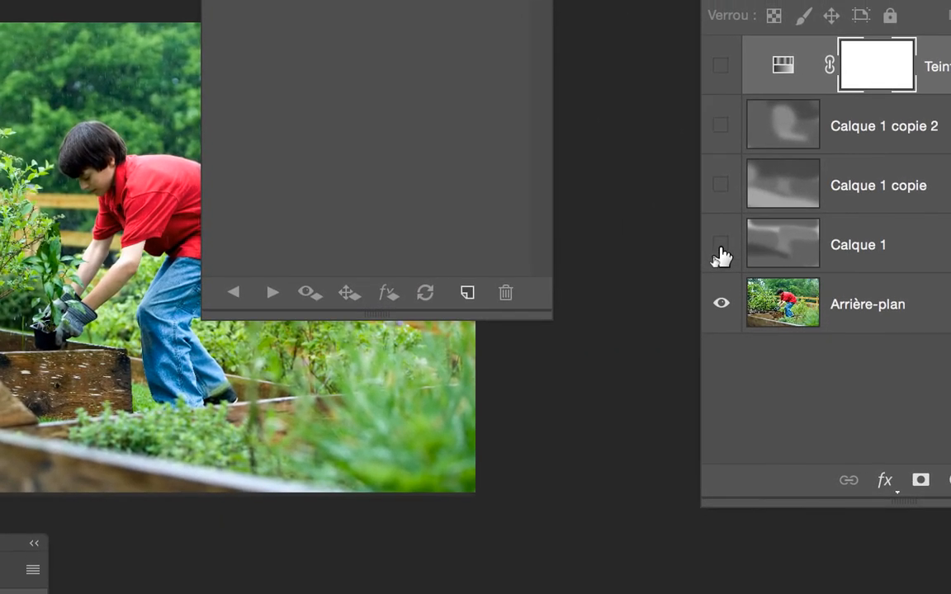
left_click(720, 245)
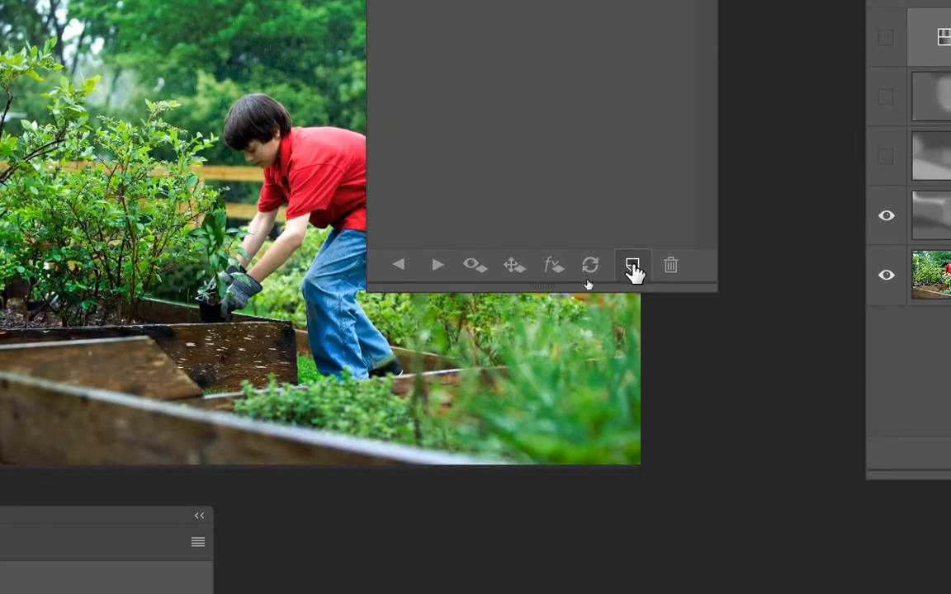
left_click(632, 268)
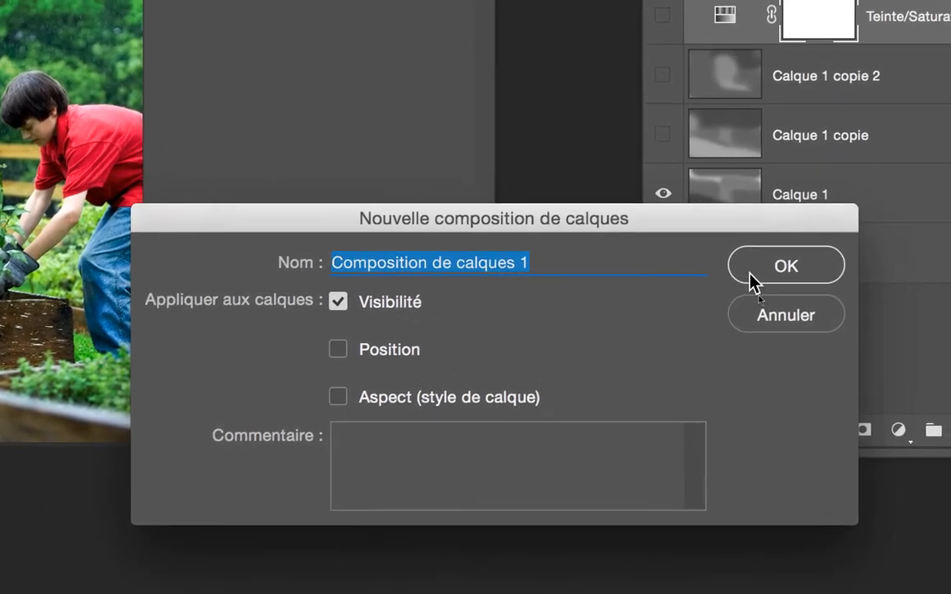
left_click(752, 279)
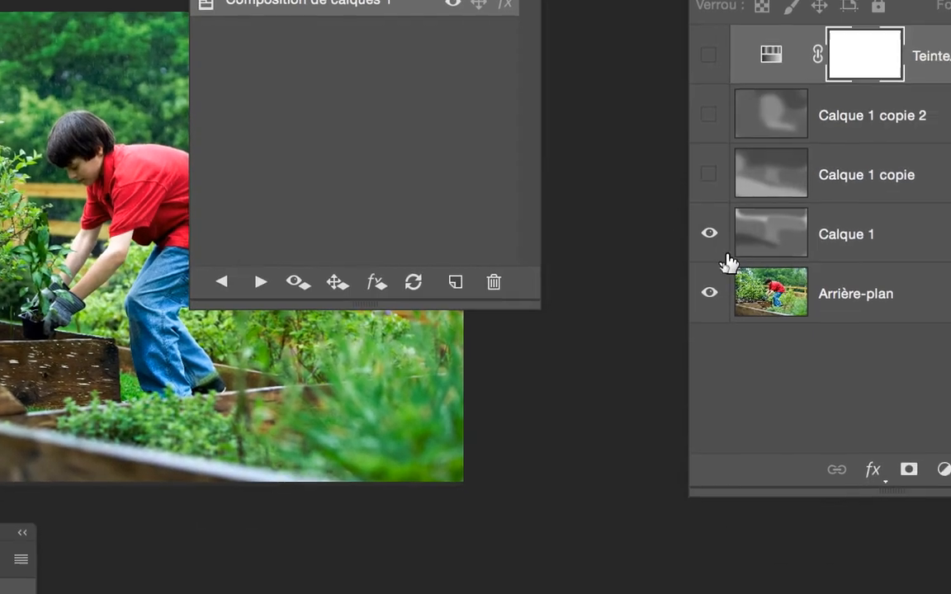
- Show Calque 1 copie instead of Calque 1 and record this visibility state as a second layer comp
left_click(721, 225)
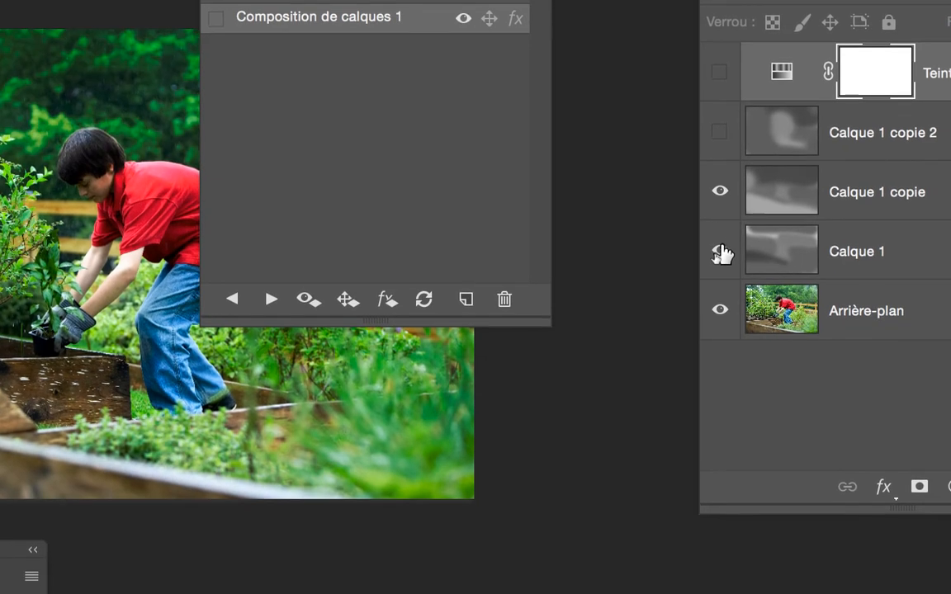
left_click(722, 280)
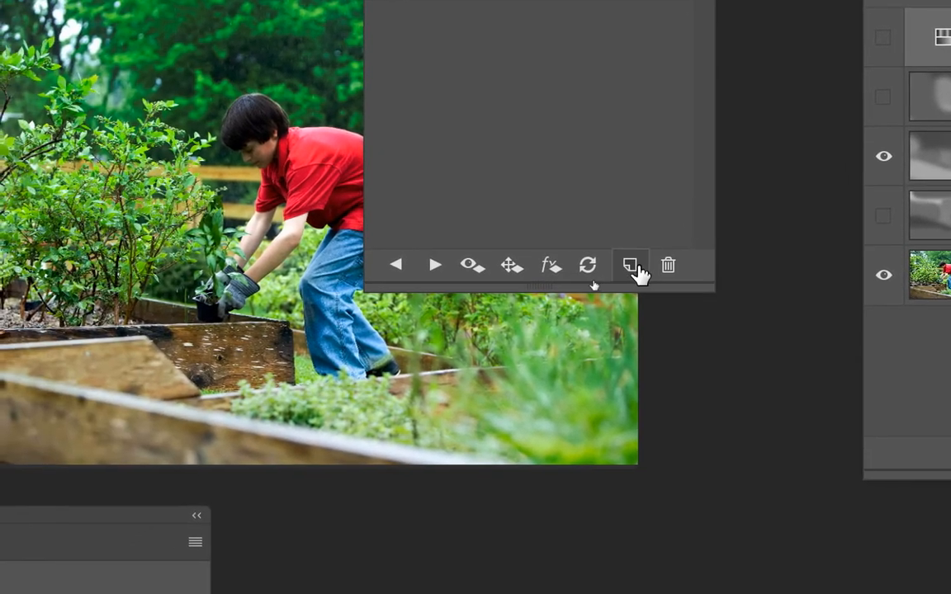
left_click(439, 332)
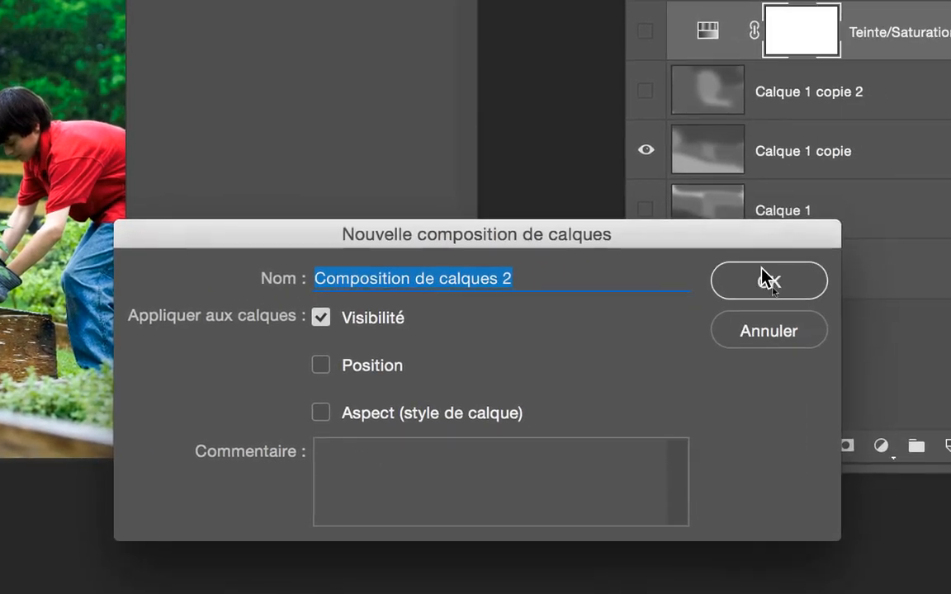
left_click(768, 279)
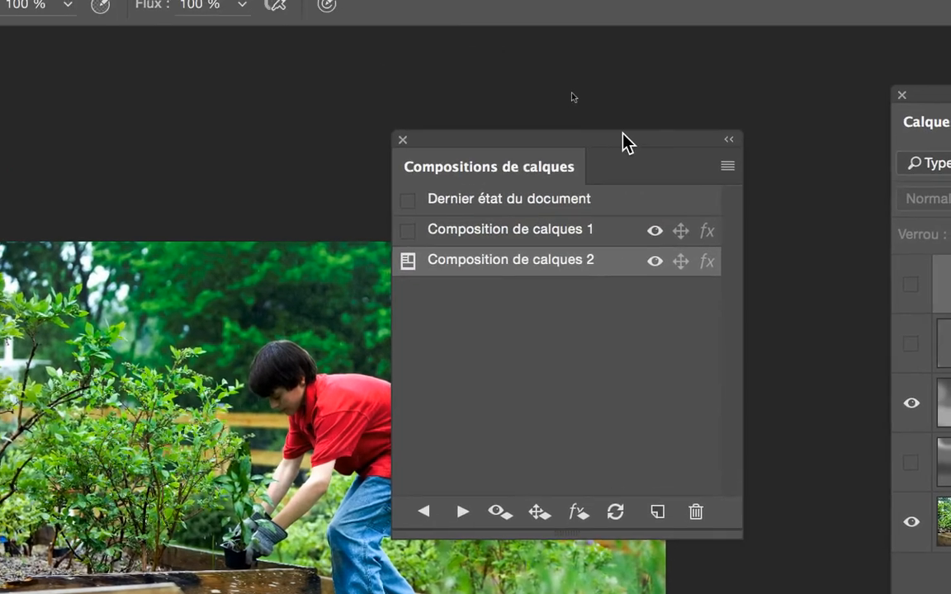
- Move the layer comps panel clear of the boy, show only Calque 1 copie 2 over the background, and record a third layer comp
left_click_drag(627, 143, 688, 346)
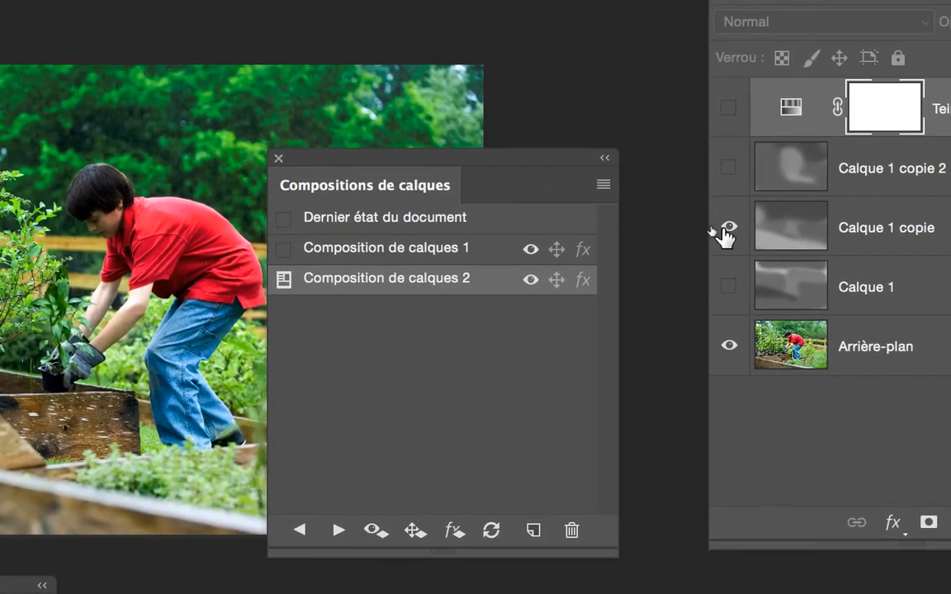
left_click(728, 227)
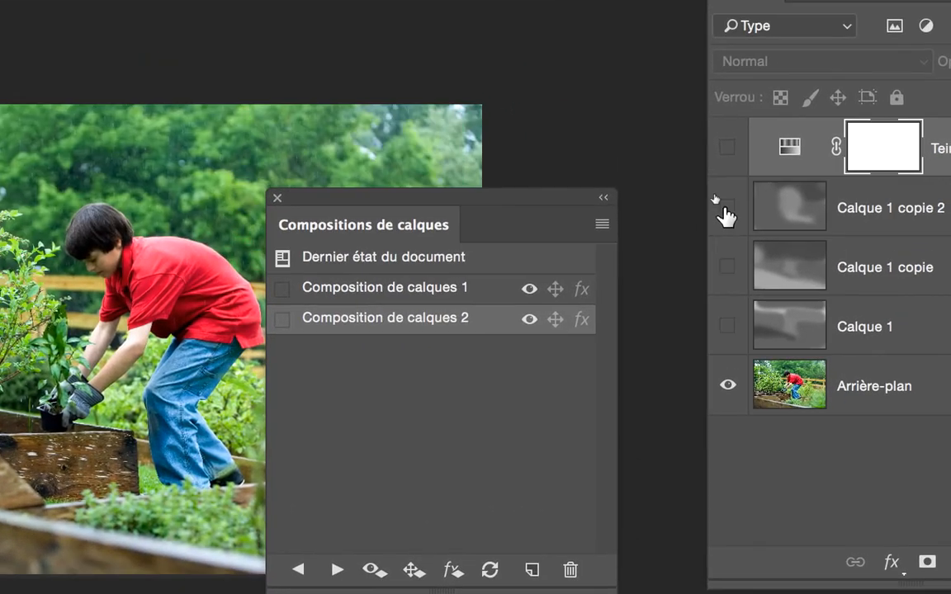
left_click(728, 169)
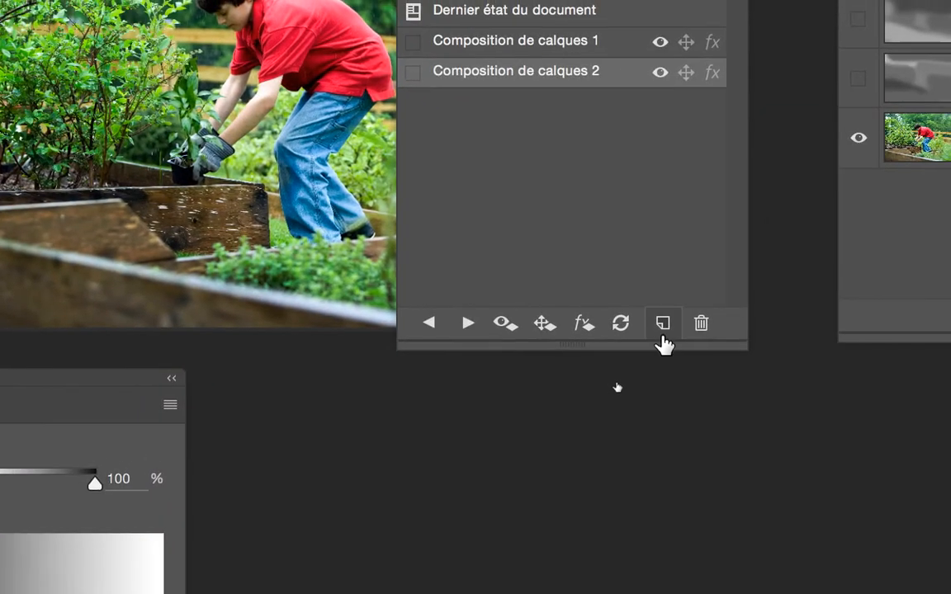
left_click(477, 572)
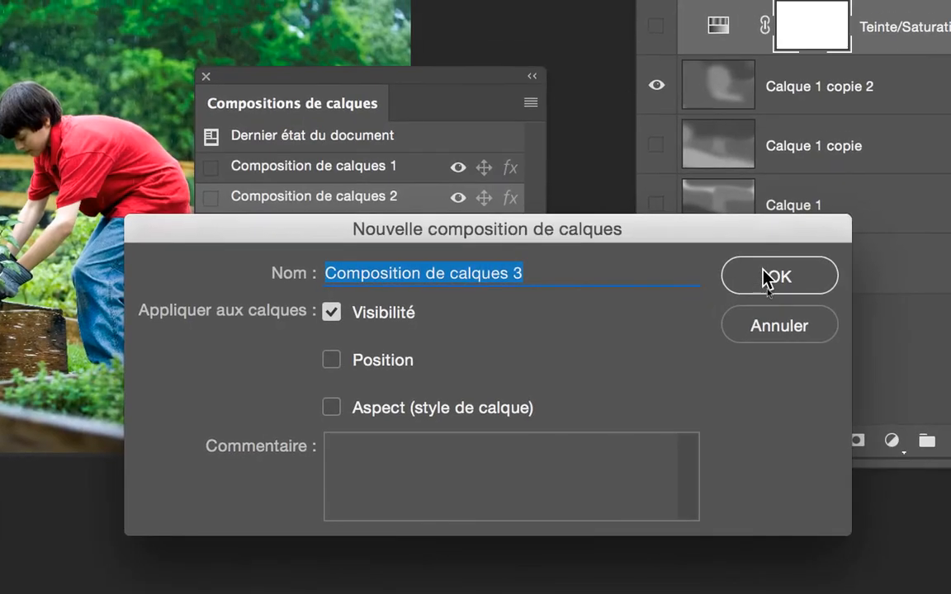
left_click(940, 154)
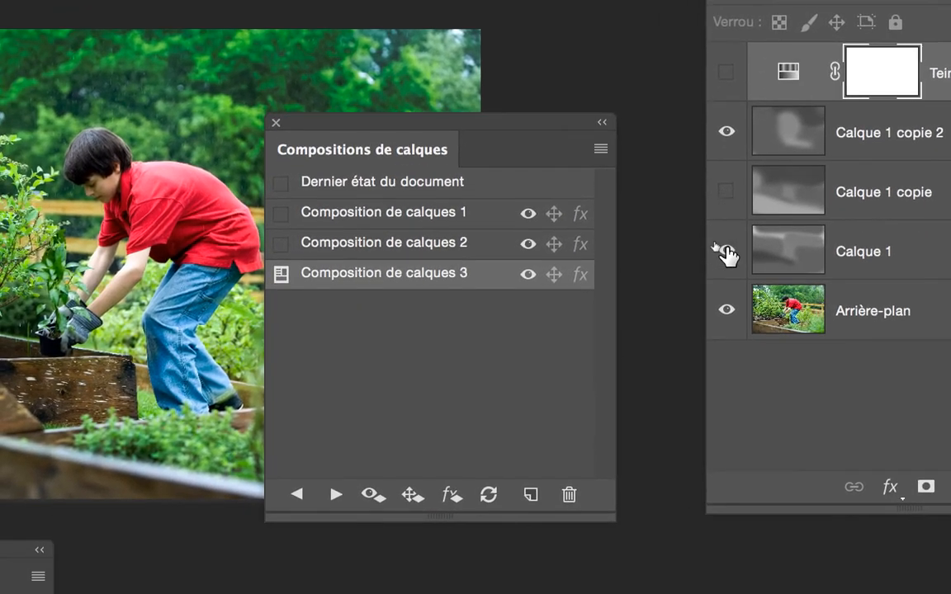
- Hide Calque 1 copie 2, show Calque 1 together with Teinte/Saturation 1, and record this visibility state as a fourth layer comp
left_click(673, 261)
left_click(725, 205)
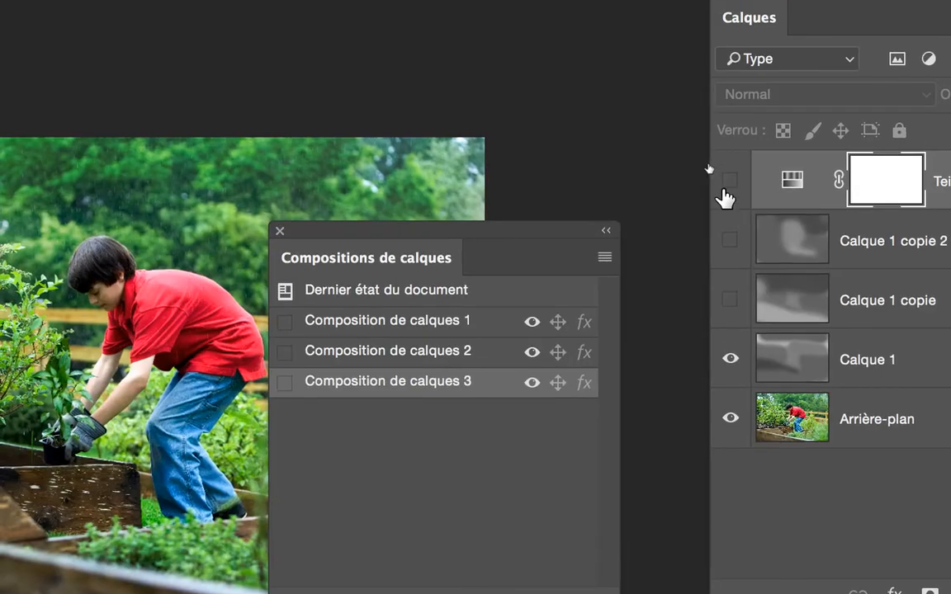
left_click(714, 68)
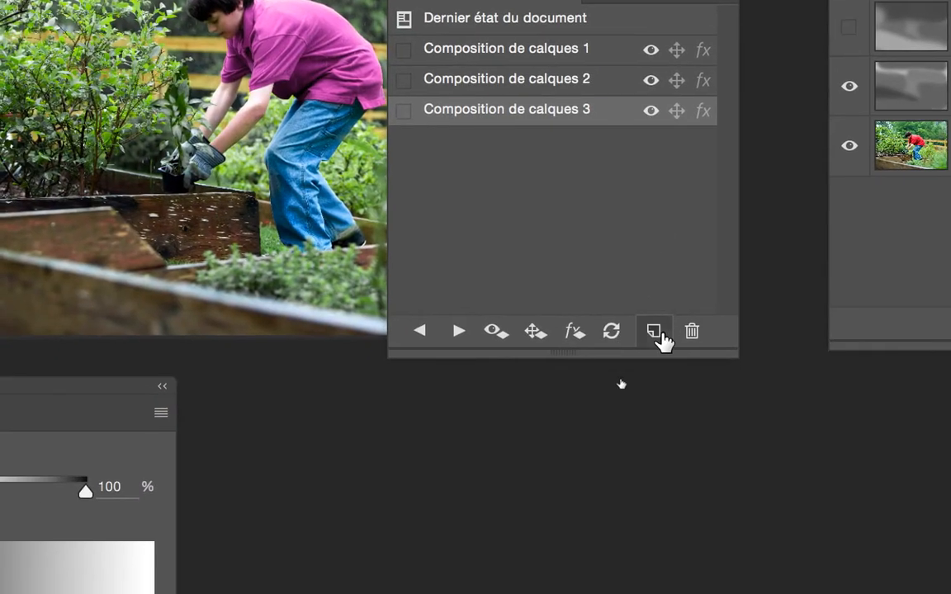
left_click(656, 331)
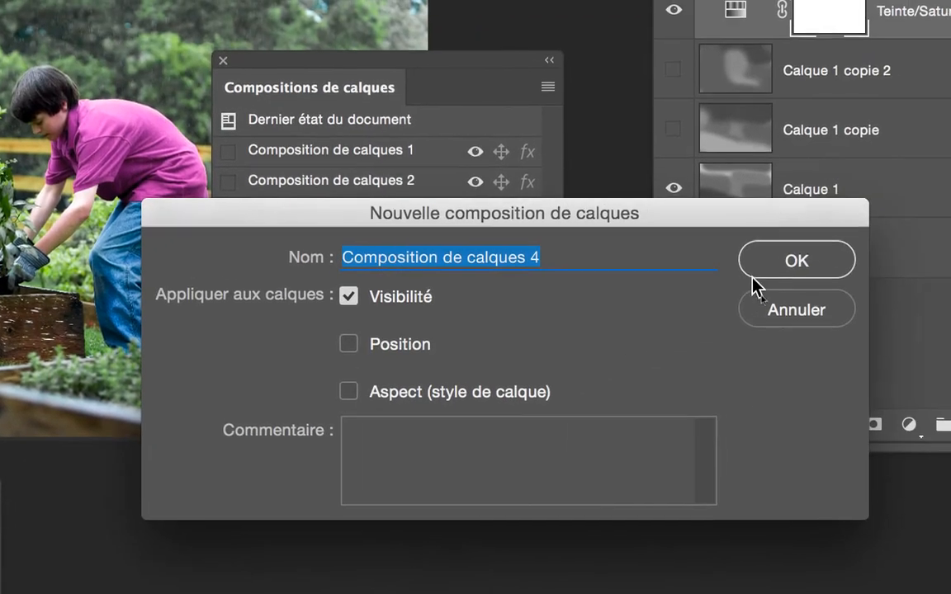
left_click(919, 175)
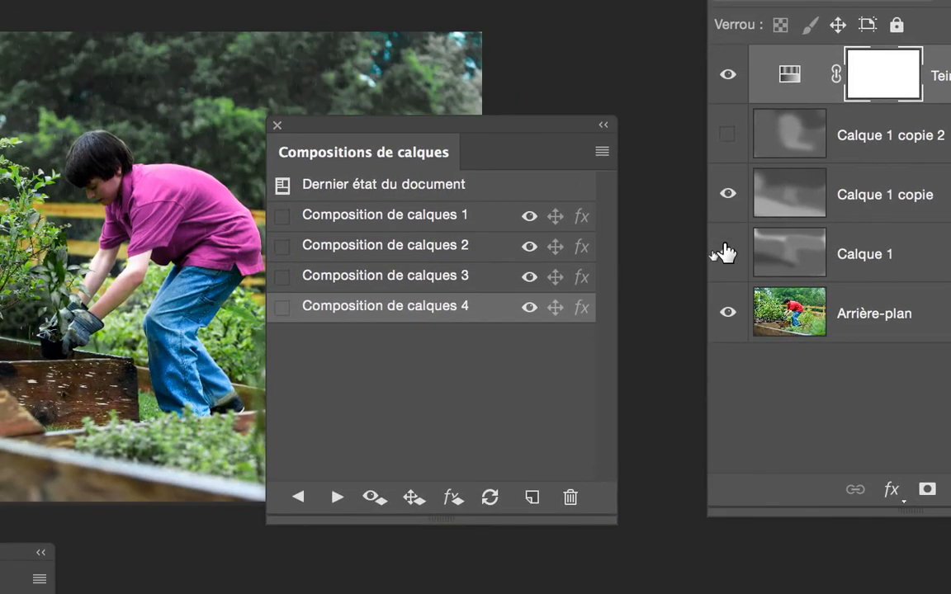
- Show Calque 1 copie instead of Calque 1 under Teinte/Saturation 1 and record this state as a fifth layer comp
left_click(723, 283)
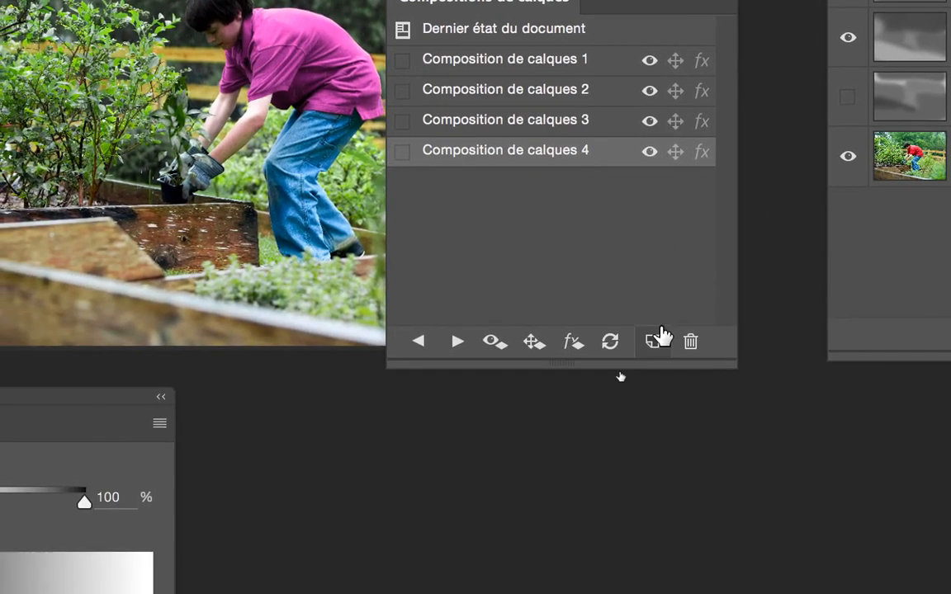
left_click(660, 336)
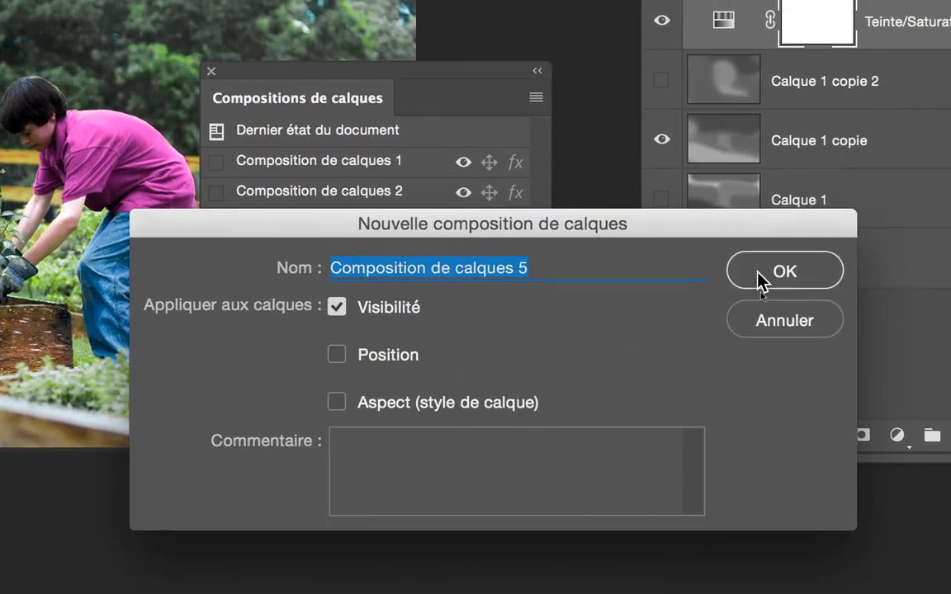
left_click(945, 166)
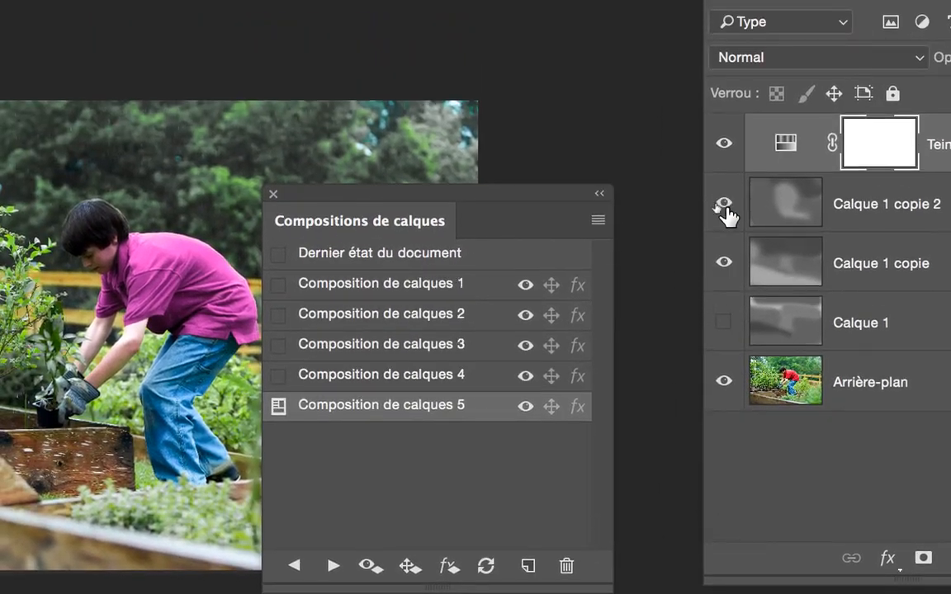
- Show Calque 1 copie 2 instead of Calque 1 copie under Teinte/Saturation 1 and record this state as a sixth layer comp
left_click(720, 121)
left_click(720, 181)
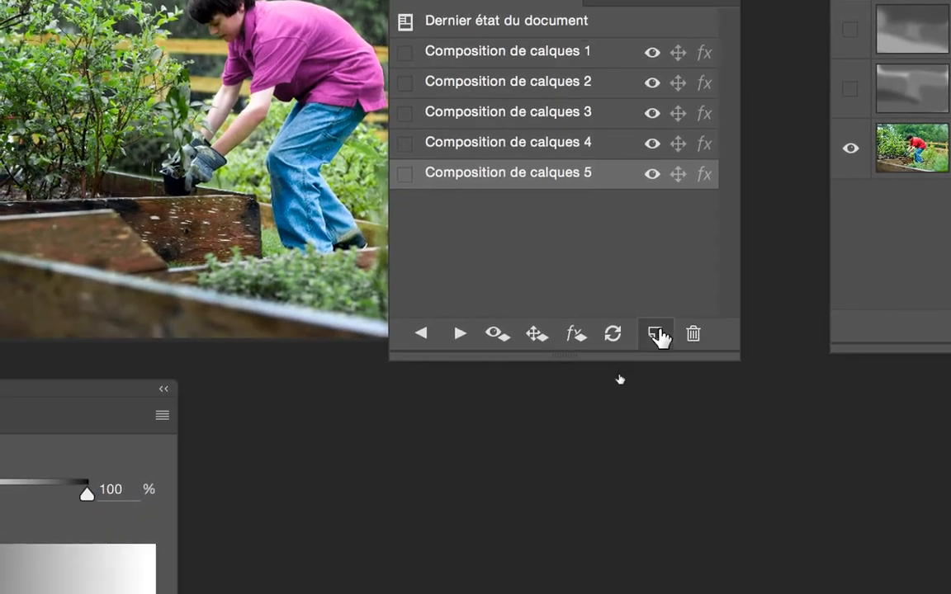
left_click(546, 487)
left_click(766, 276)
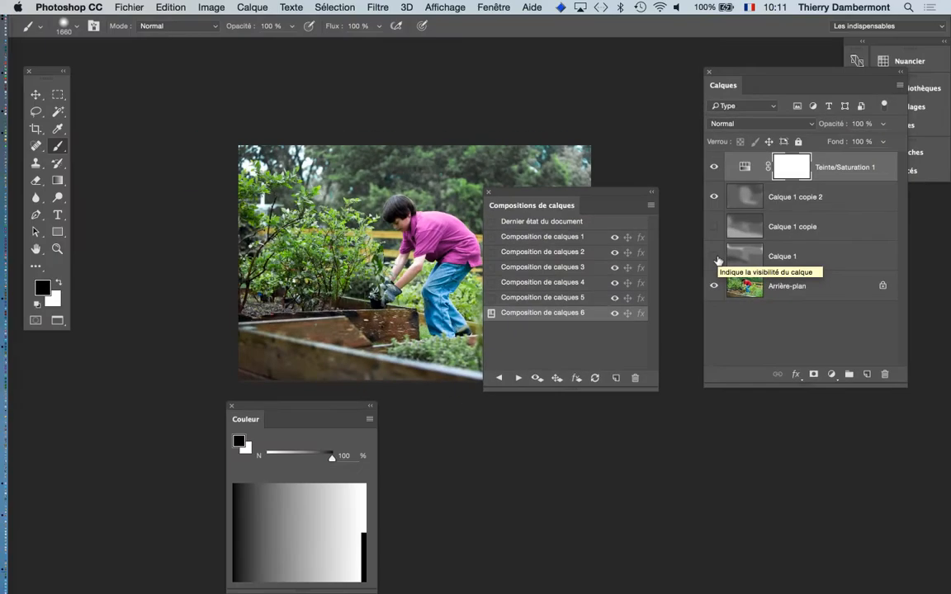
- Move the Layers and Compositions de calques panels aside, enlarge the photo view and activate the Move tool
left_click_drag(367, 195, 242, 136)
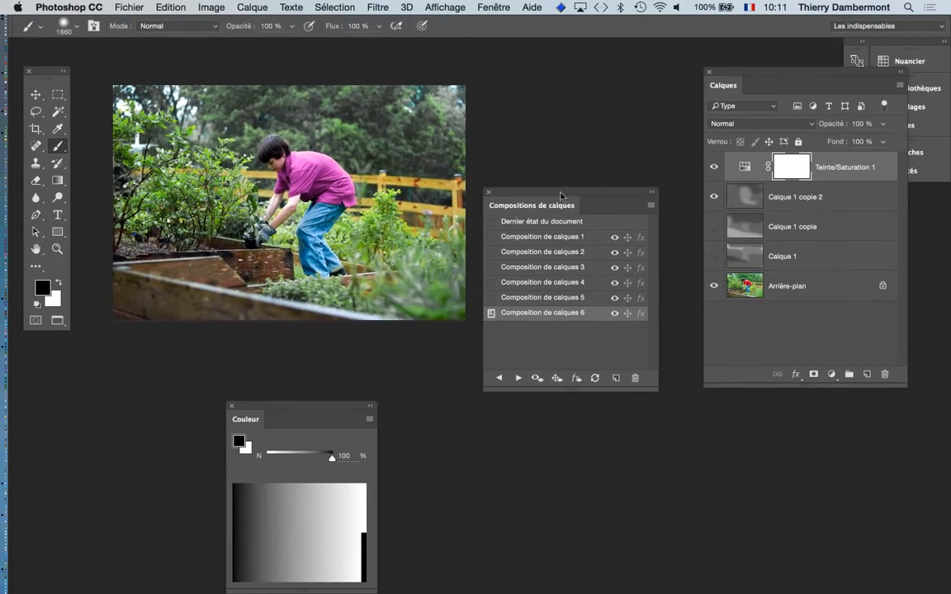
left_click_drag(723, 75, 800, 87)
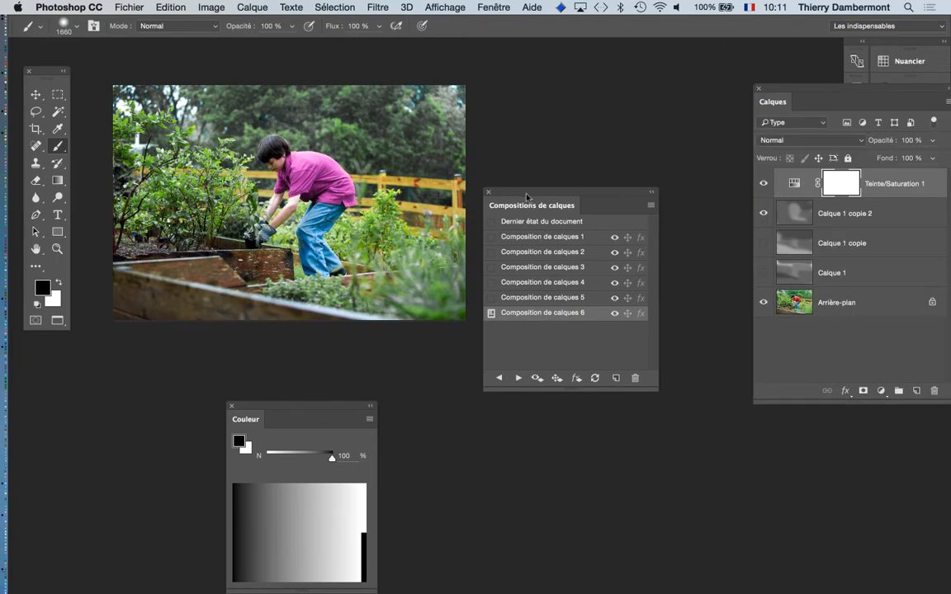
left_click_drag(528, 193, 656, 79)
key("super+plus")
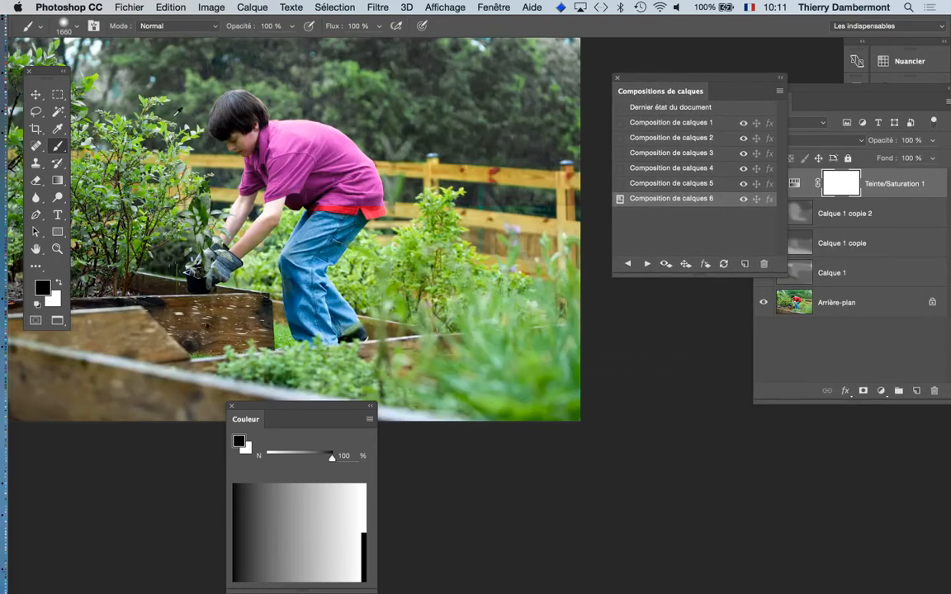
left_click(37, 97)
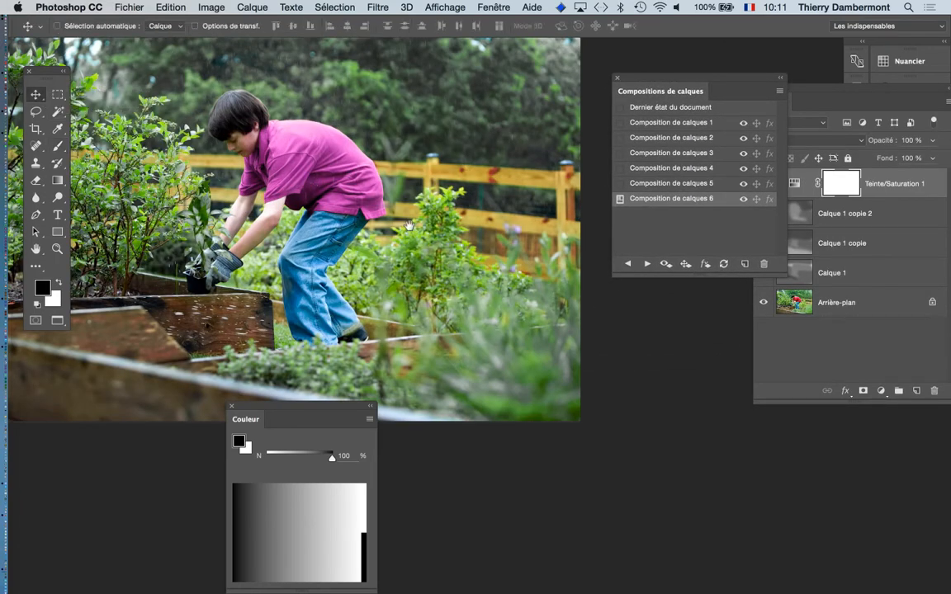
left_click_drag(384, 214, 523, 266)
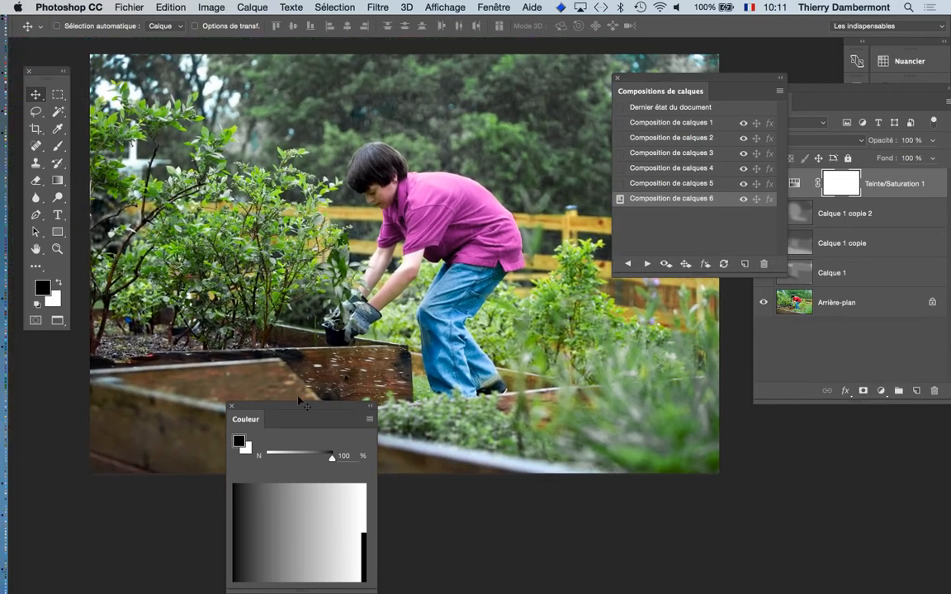
- Close the Couleur panel and move the Compositions de calques panel farther from the center of the photo
left_click(232, 406)
left_click_drag(638, 83, 731, 77)
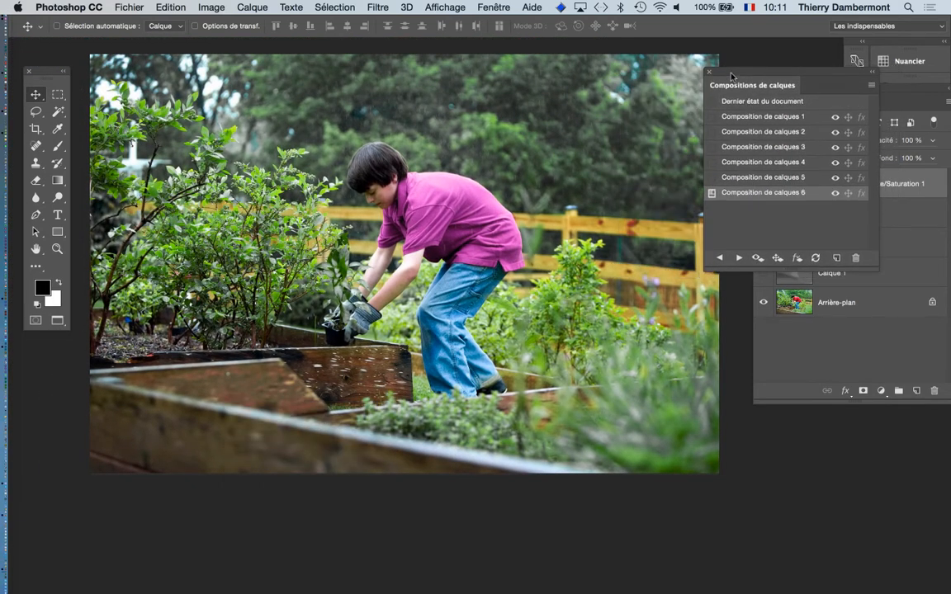
- Apply the saved layer comps from Composition de calques 1 toward Composition de calques 6 to preview each version
left_click(711, 117)
left_click(711, 132)
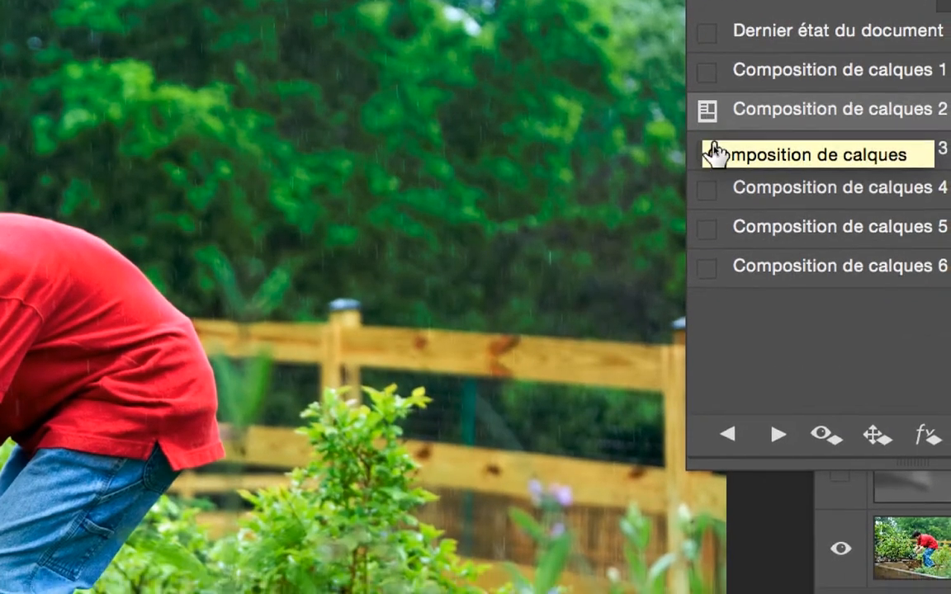
left_click(713, 168)
left_click(712, 206)
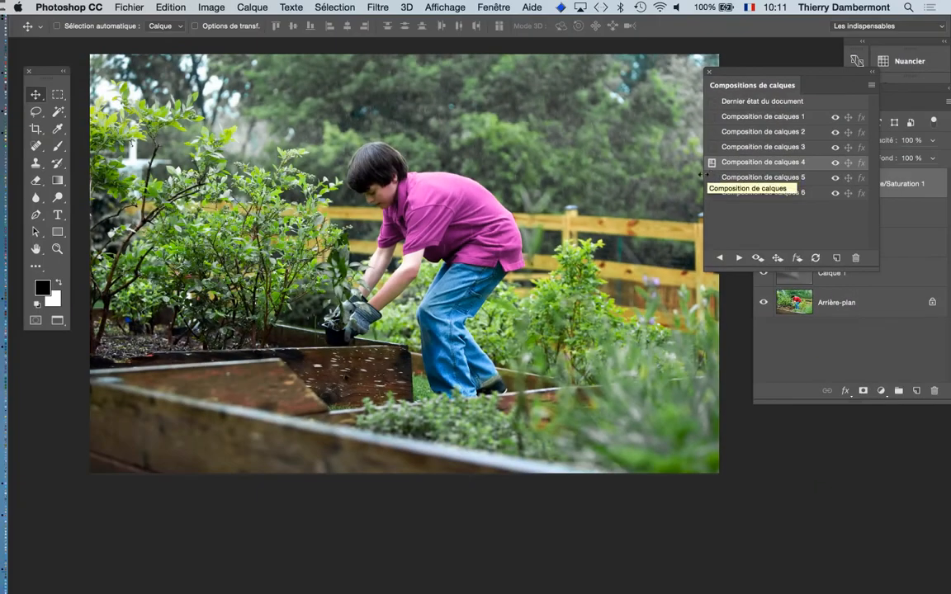
left_click(712, 119)
left_click(711, 193)
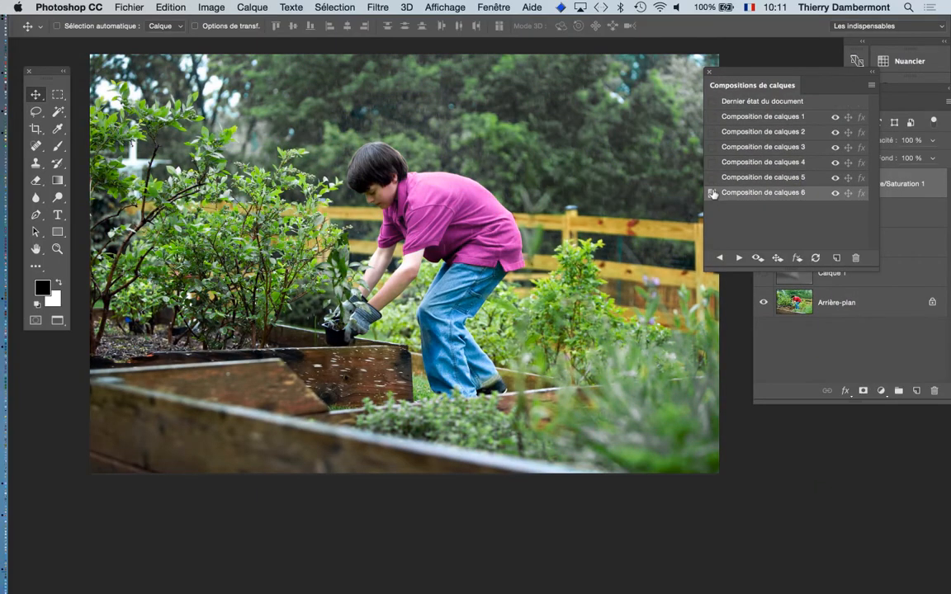
- Go back through the layer comps from 5 to 1, and preview comps 4, 5 and 6 again
left_click(711, 178)
left_click(711, 162)
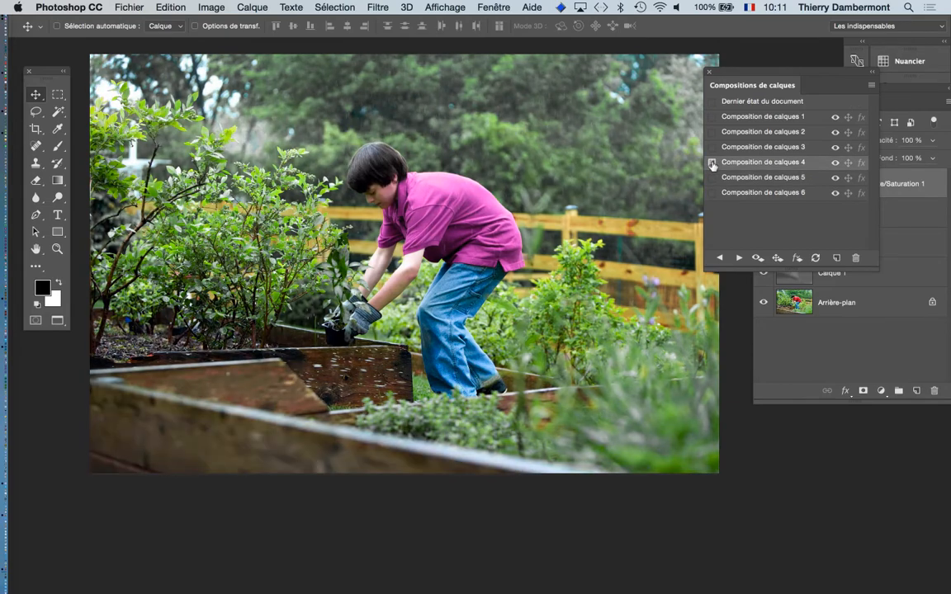
left_click(711, 147)
left_click(711, 132)
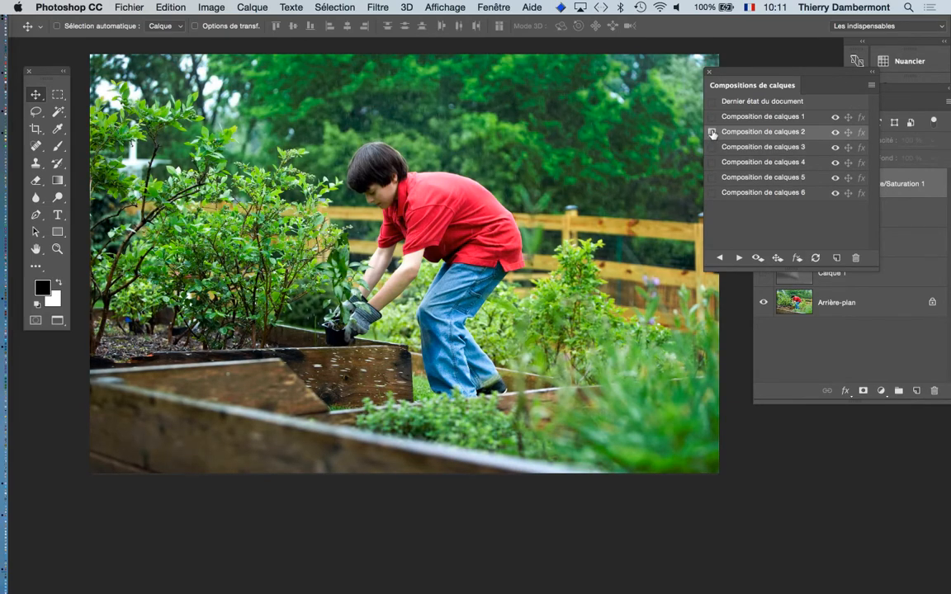
left_click(712, 116)
left_click(711, 163)
left_click(711, 177)
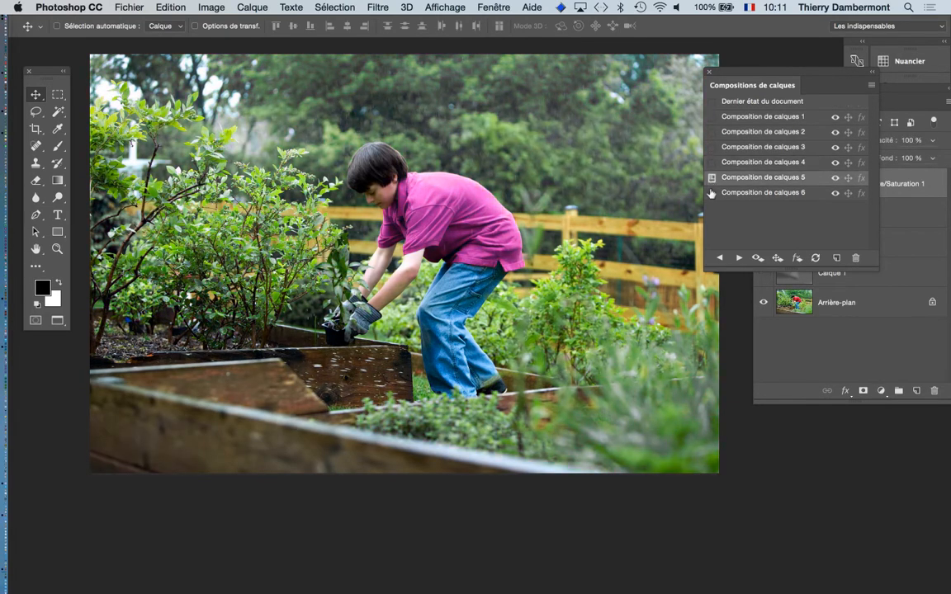
left_click(711, 193)
- Compare the early layer comps with the color-shifted ones, alternating mainly between Composition de calques 1 and 6
left_click(711, 132)
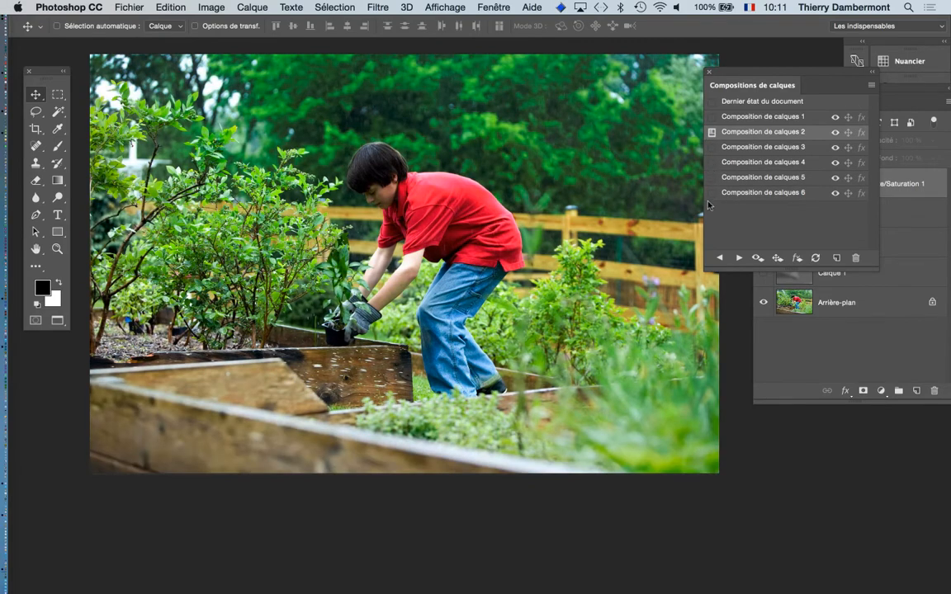
left_click(712, 193)
left_click(711, 117)
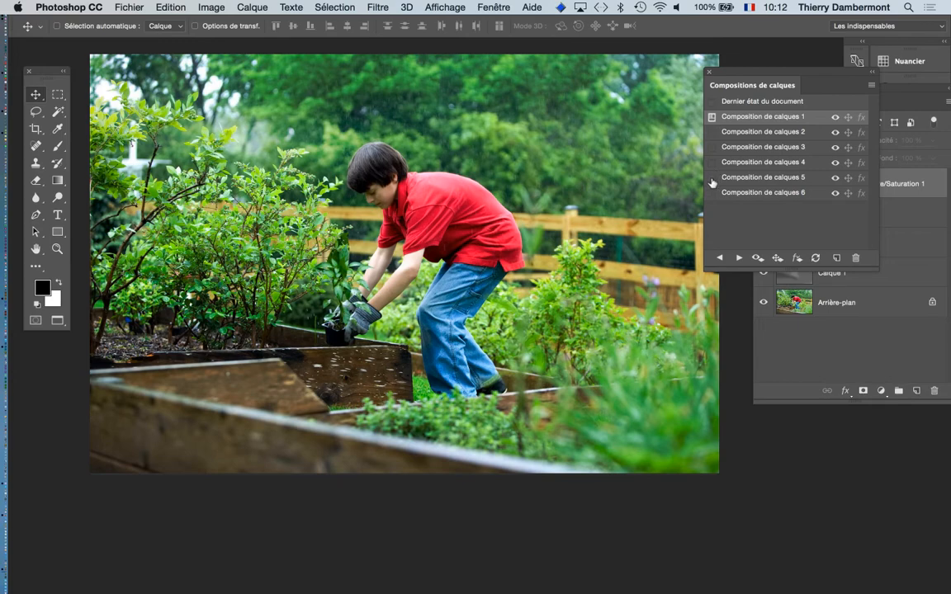
left_click(711, 177)
left_click(711, 193)
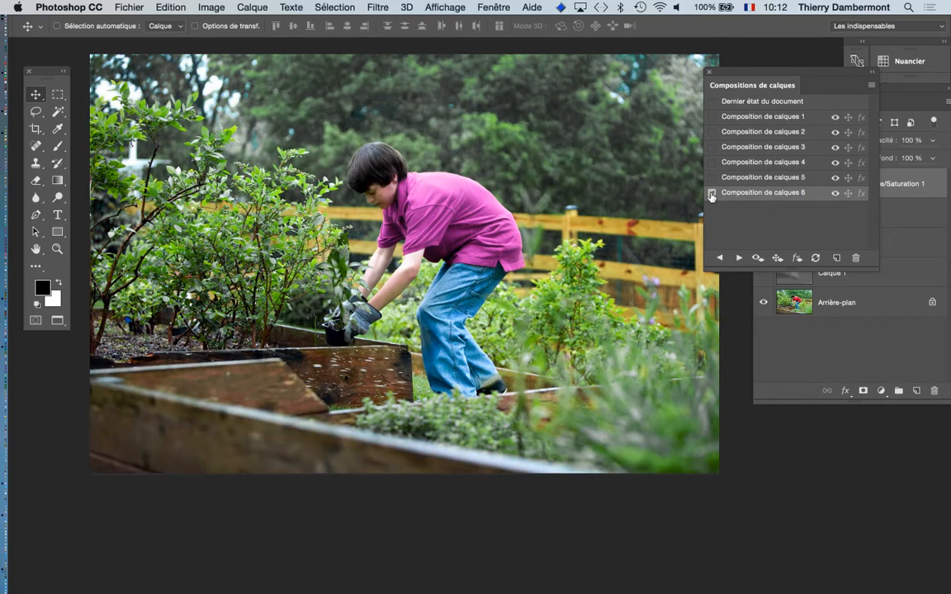
left_click(712, 118)
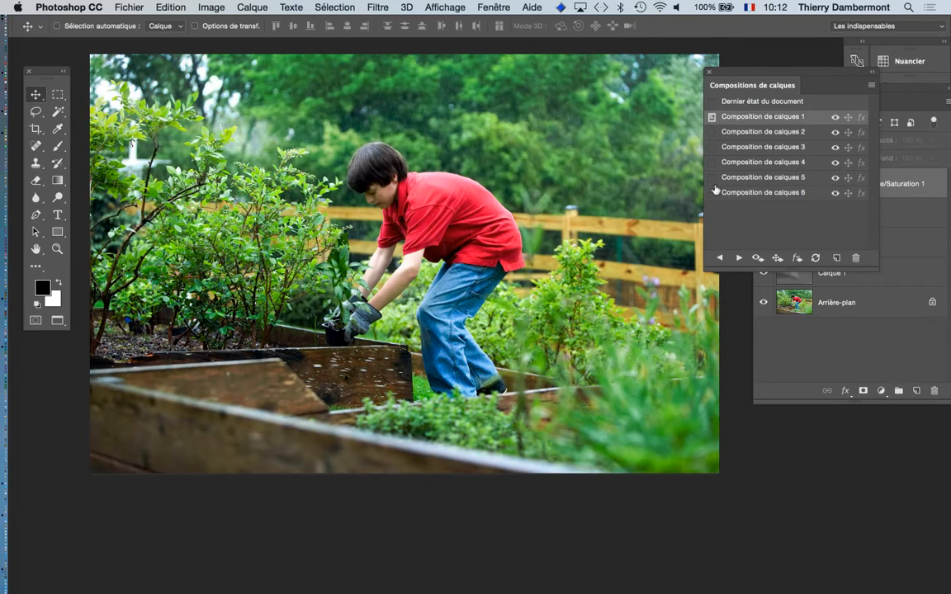
left_click(712, 193)
left_click(711, 117)
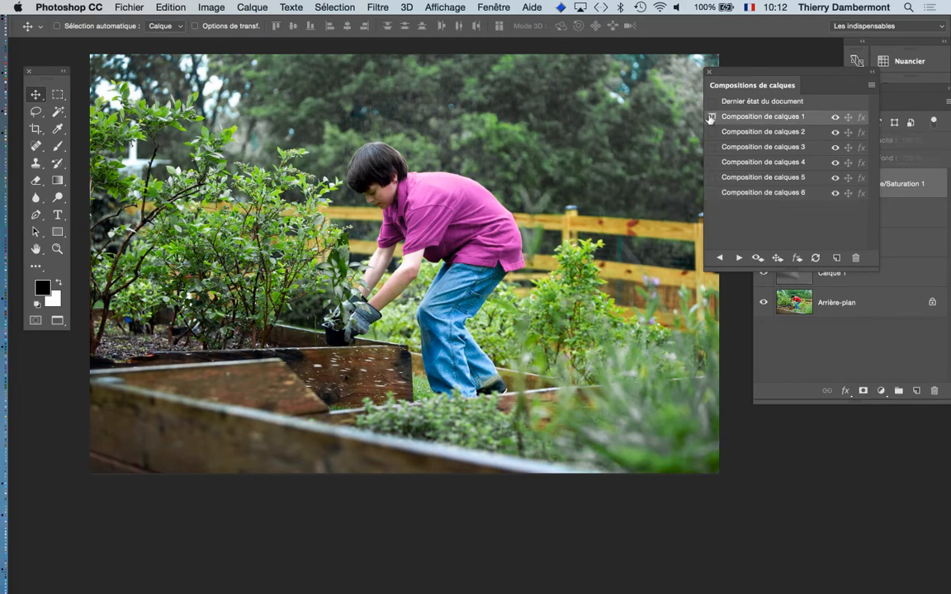
left_click(713, 193)
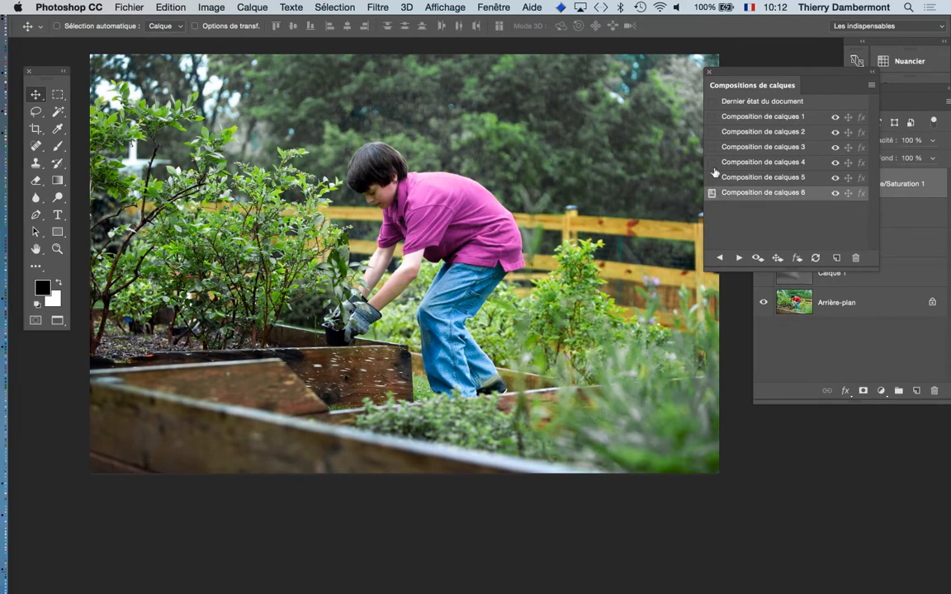
left_click(711, 117)
left_click(711, 193)
- Place the Calques and Compositions de calques panels side by side and alternate comps 1 and 6 to examine which layers each shows
left_click_drag(729, 73, 629, 71)
left_click_drag(821, 93, 466, 73)
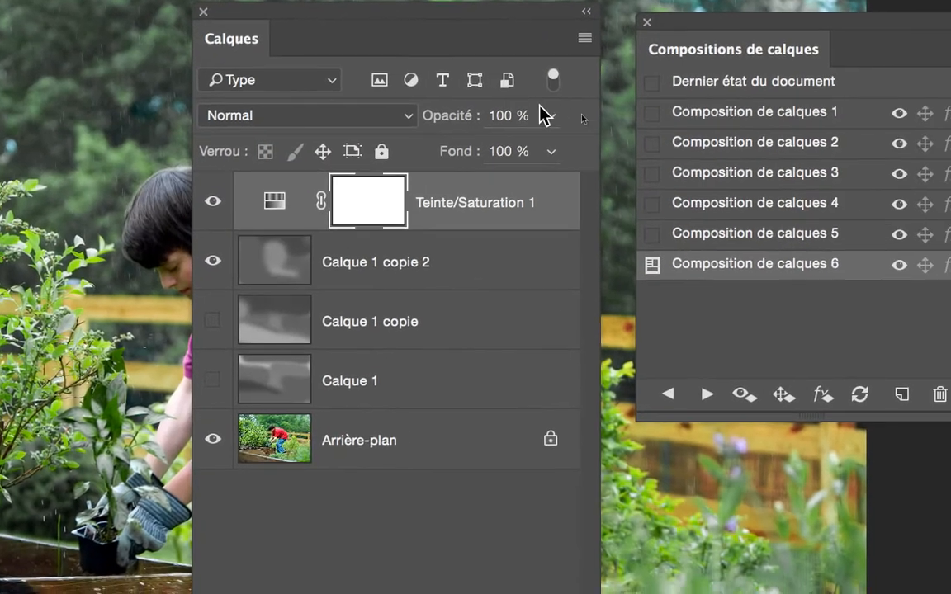
left_click(651, 116)
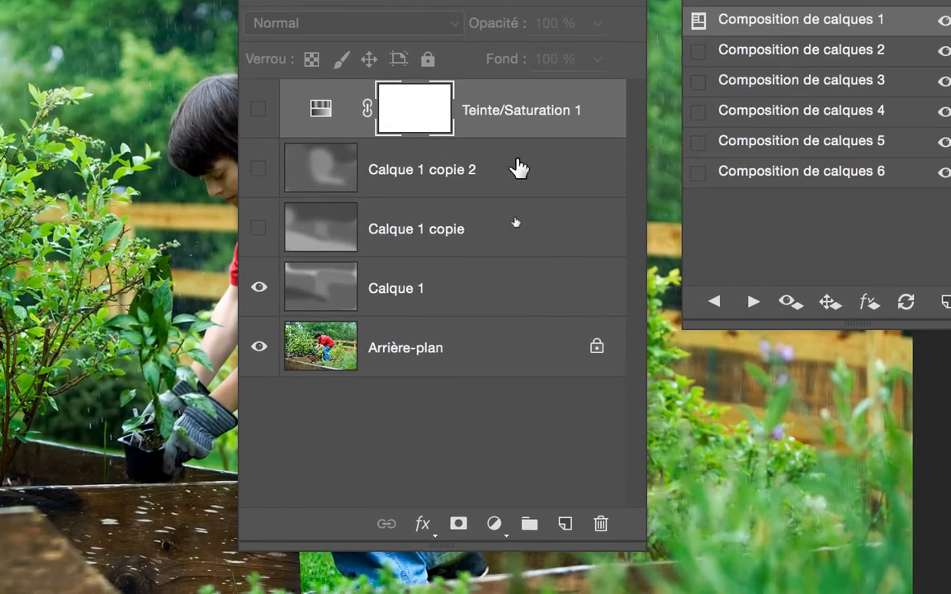
left_click(697, 172)
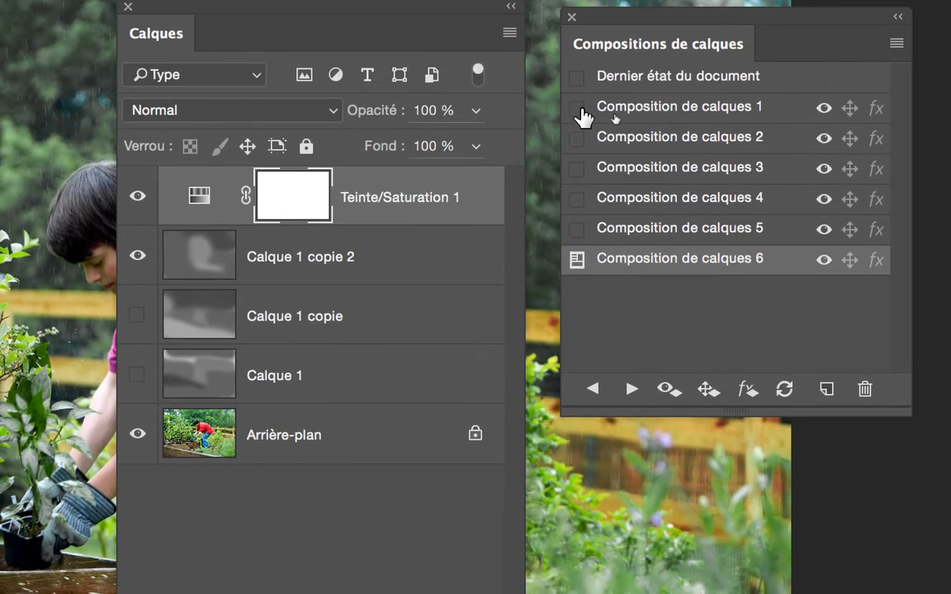
left_click(580, 43)
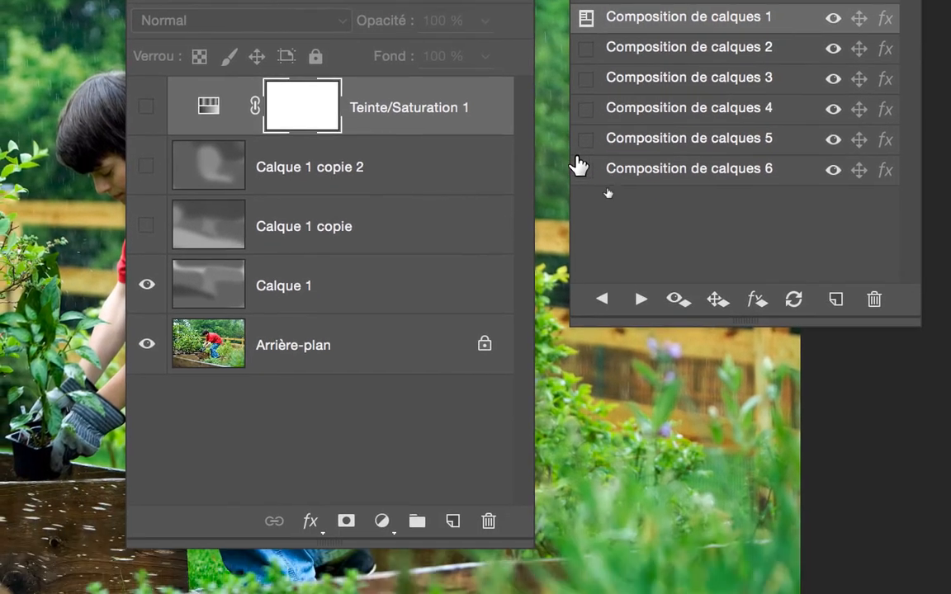
left_click(578, 259)
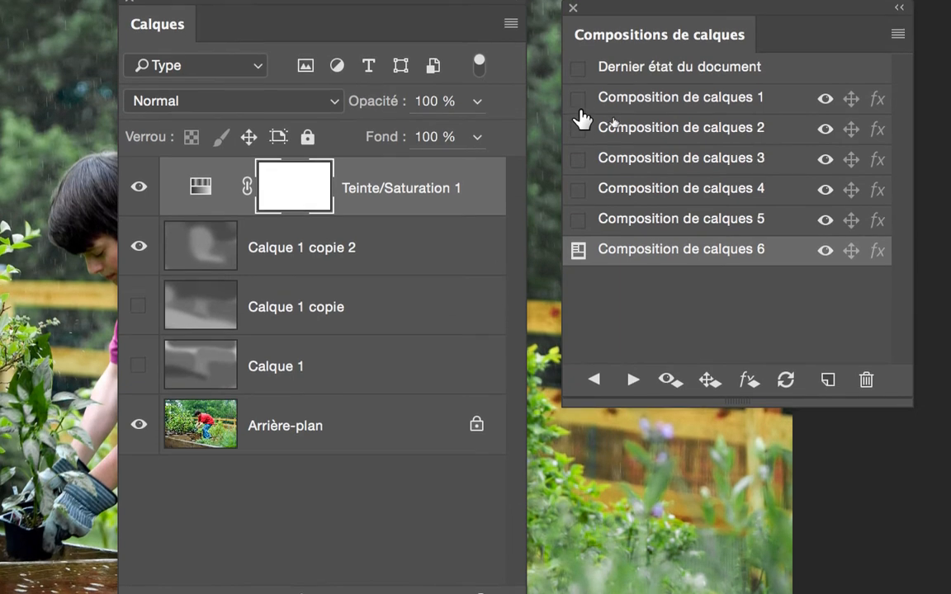
left_click(579, 25)
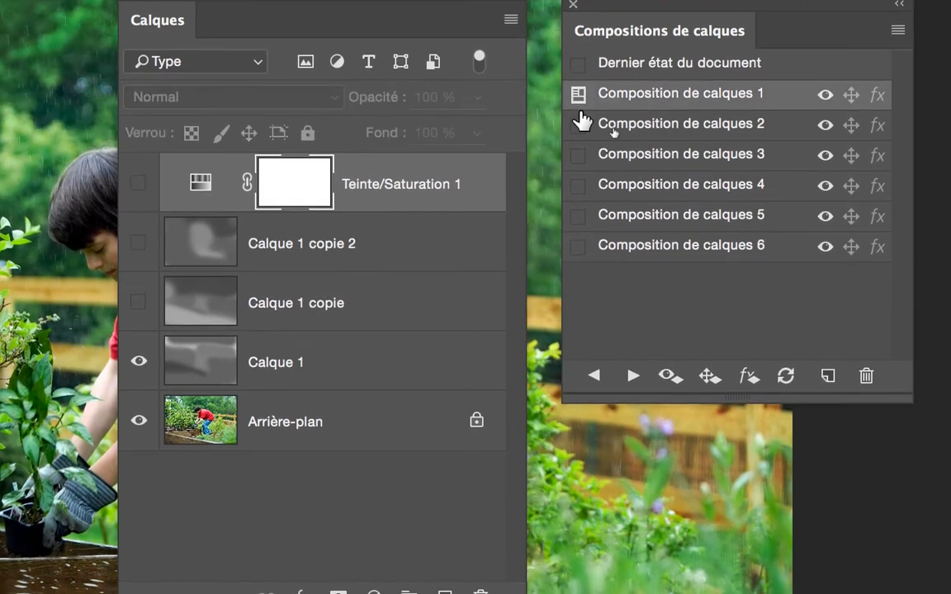
- Step through the remaining layer comps to examine their layer visibility, and return to Composition de calques 1
left_click(580, 45)
left_click(579, 145)
left_click(579, 175)
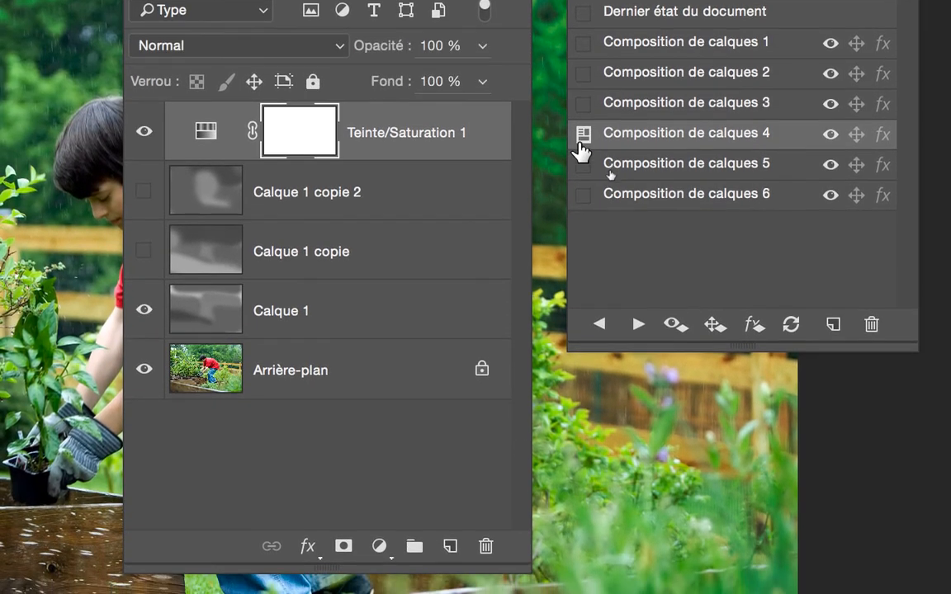
left_click(579, 206)
left_click(580, 183)
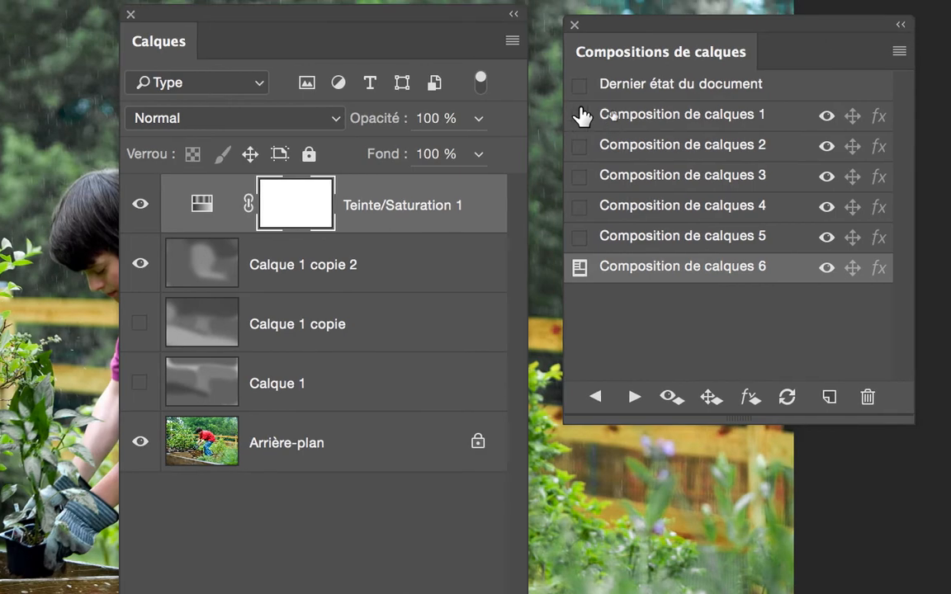
left_click(580, 115)
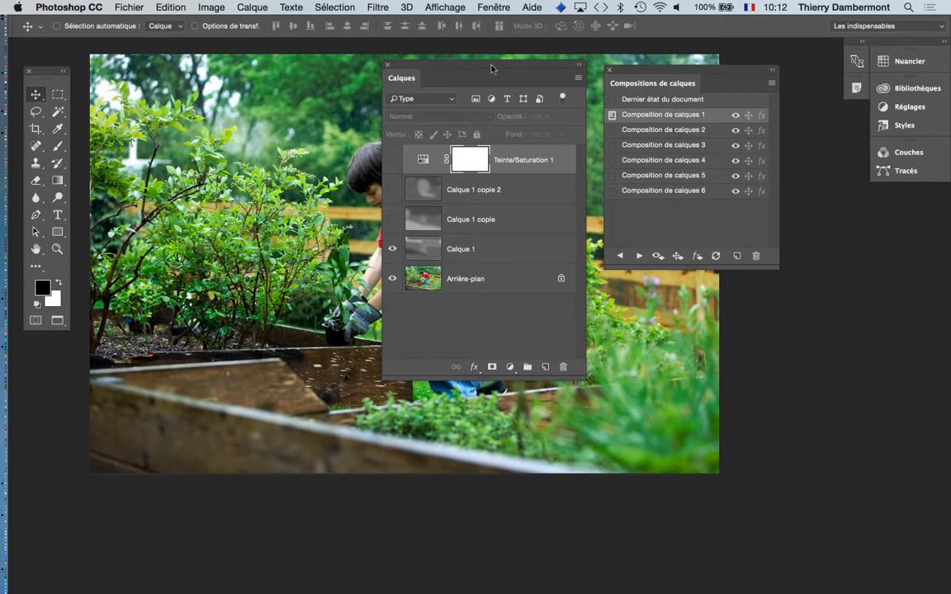
- Move the Calques panel off the boy and open the Comp. de calques en PDF export settings
left_click_drag(491, 68, 821, 282)
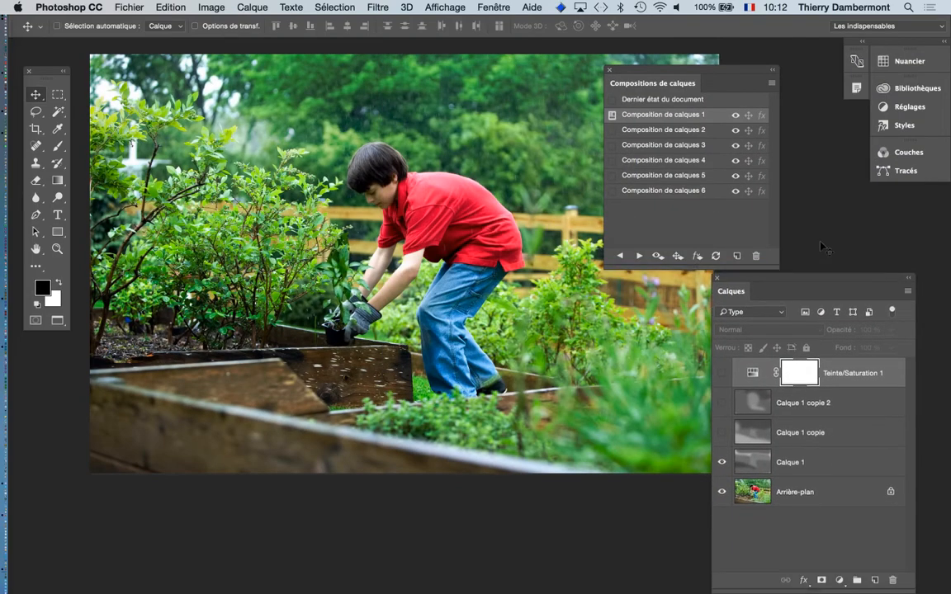
left_click(129, 5)
mouse_move(165, 283)
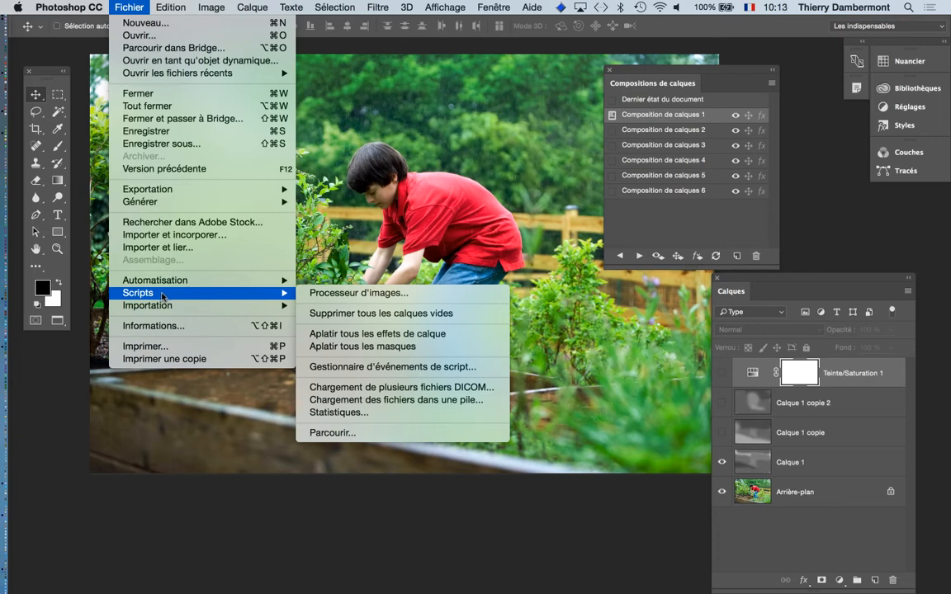
left_click(101, 5)
left_click(118, 6)
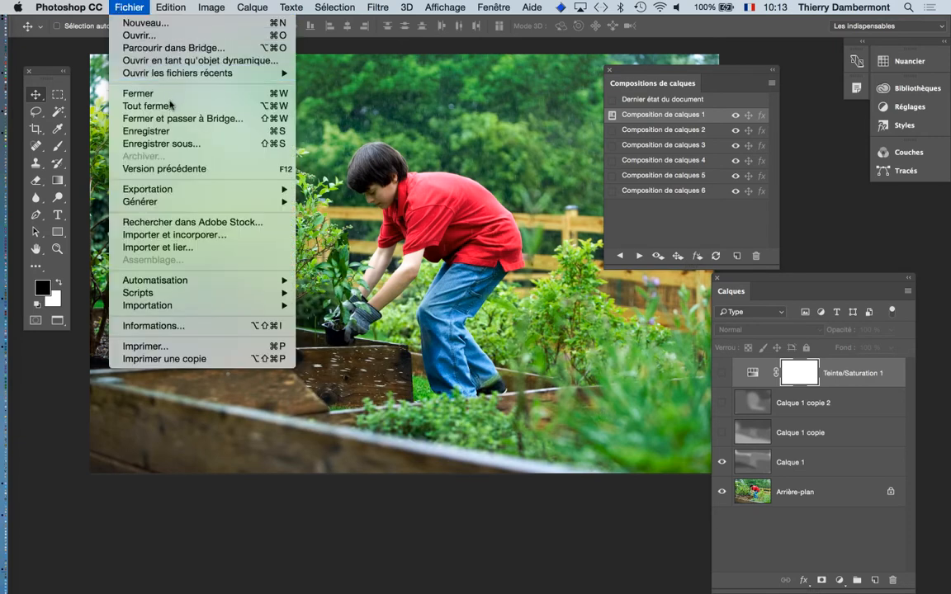
mouse_move(190, 192)
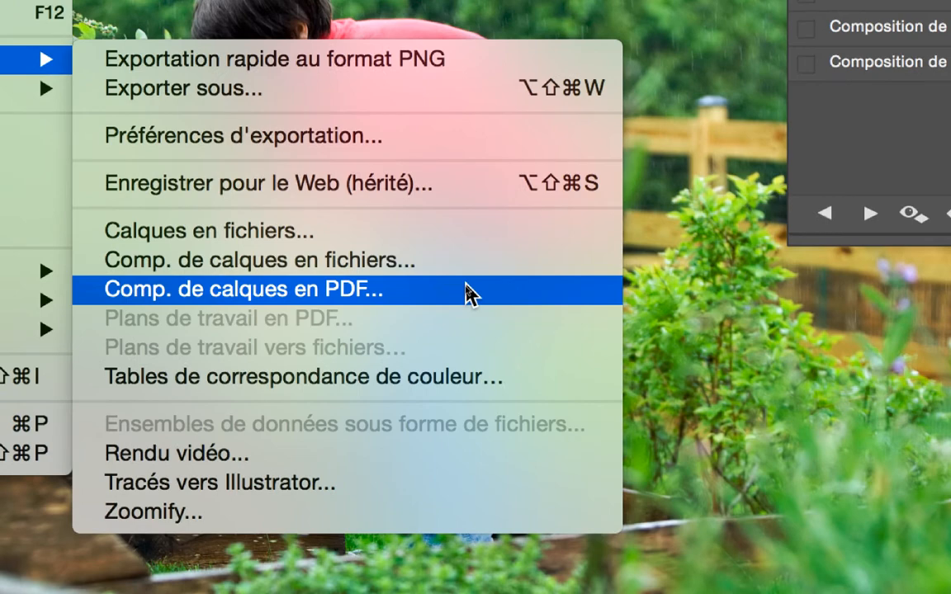
left_click(468, 292)
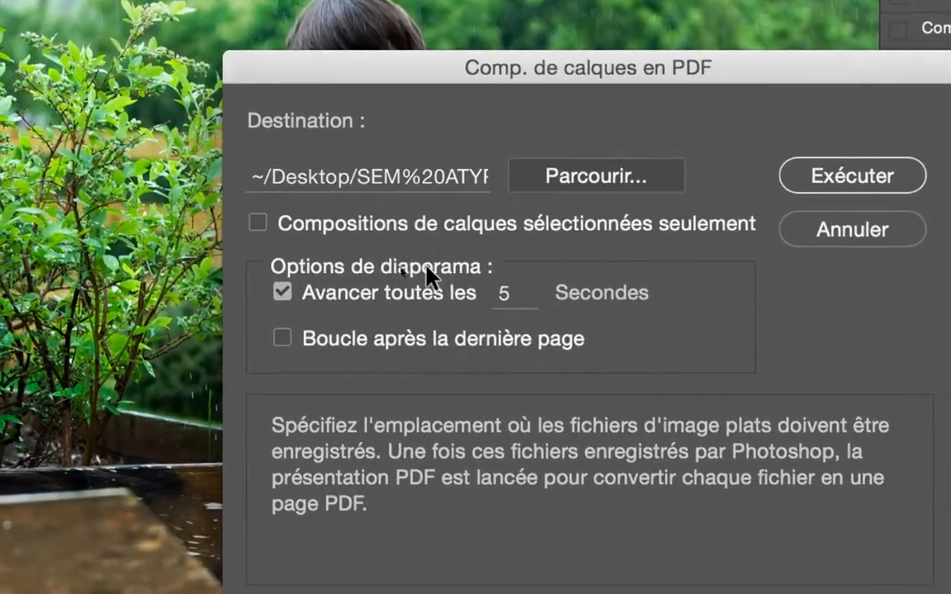
- Export all layer comps as a PDF slideshow that advances every 3 seconds and loops after the last page
double_click(502, 293)
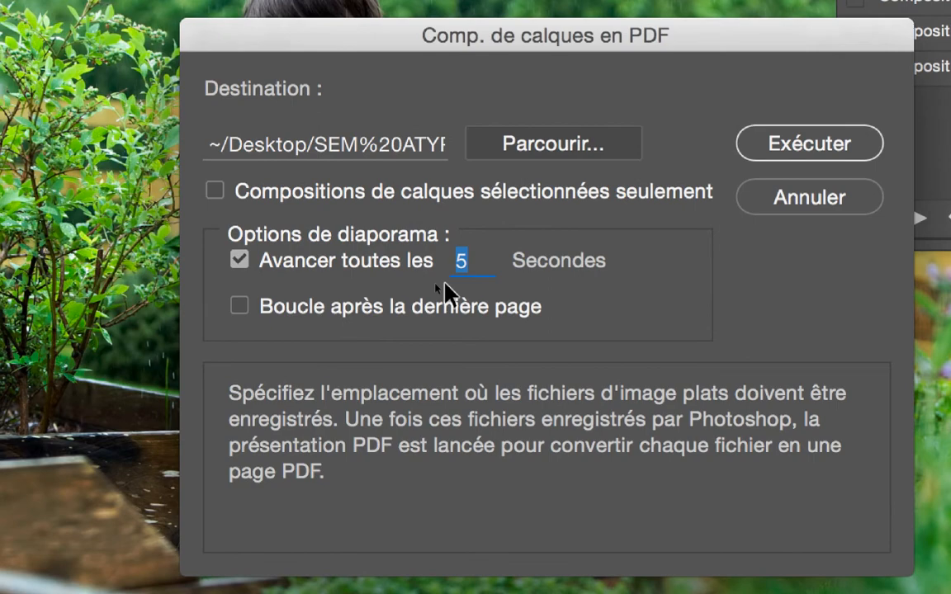
type("3")
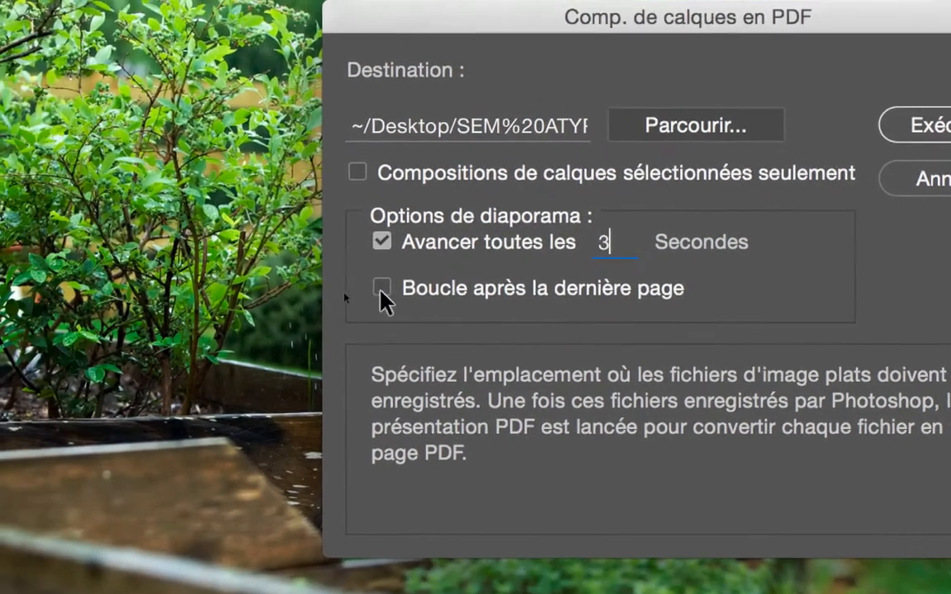
left_click(381, 288)
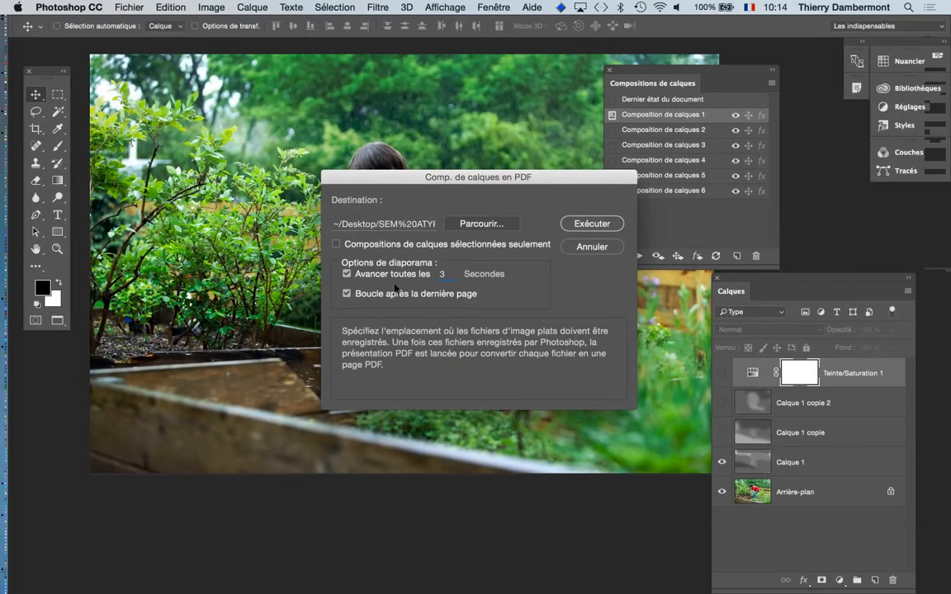
left_click(591, 223)
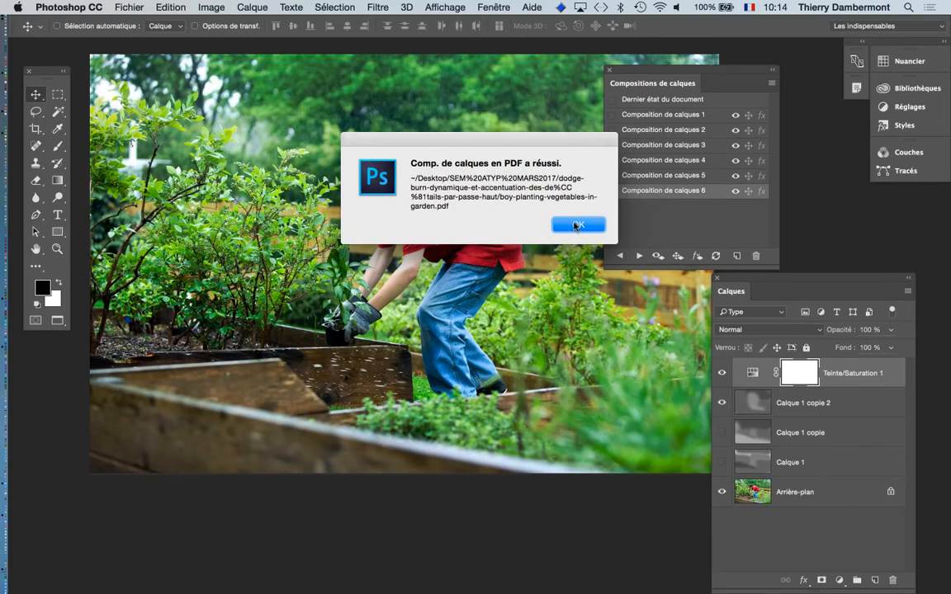
left_click(582, 223)
- Switch to Finder, hide the other applications, and open the dodge-burn-dynamique-et-accentuation-des-détails-par-passe-haut folder in a new window
key("super+Tab")
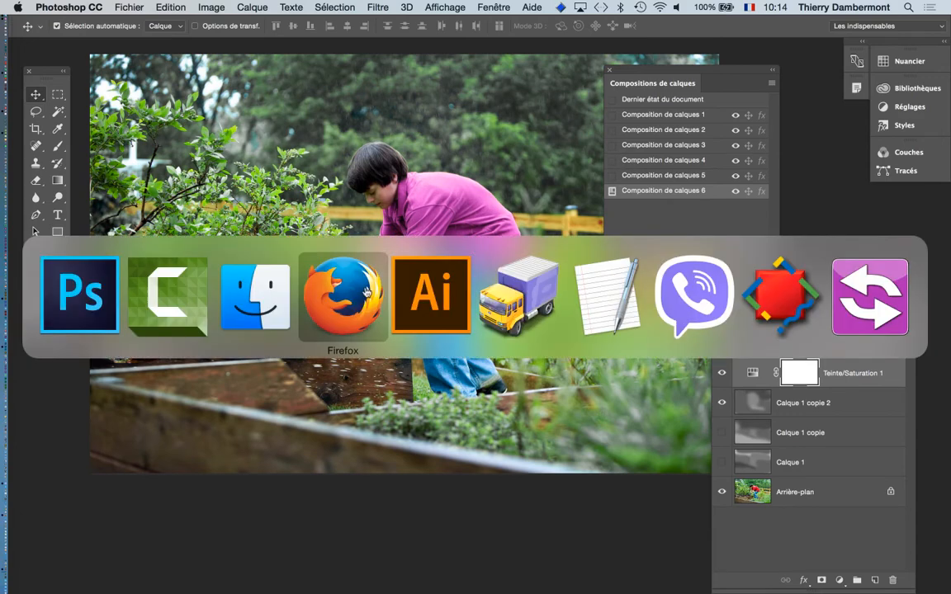
key("super+shift+Tab")
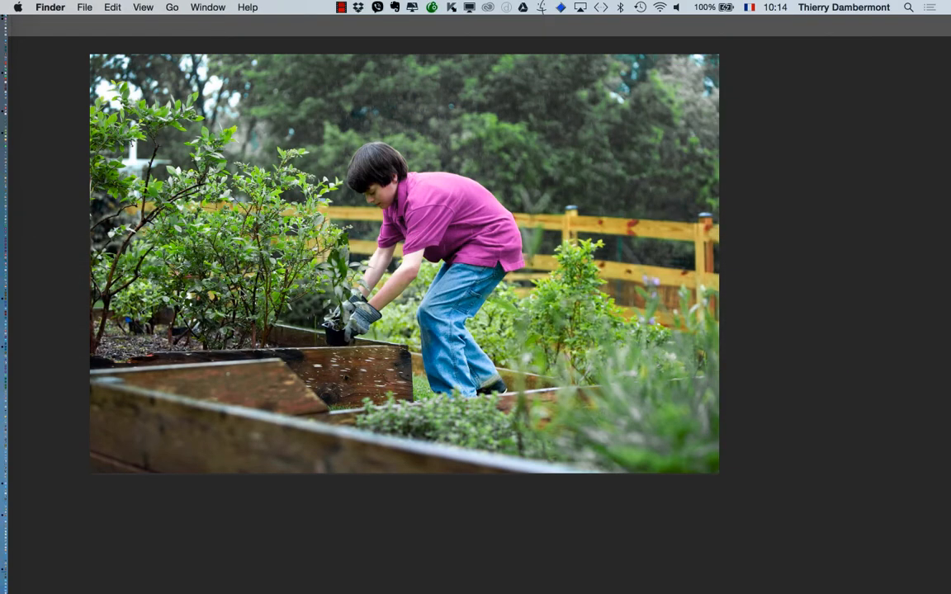
key("alt+super+h")
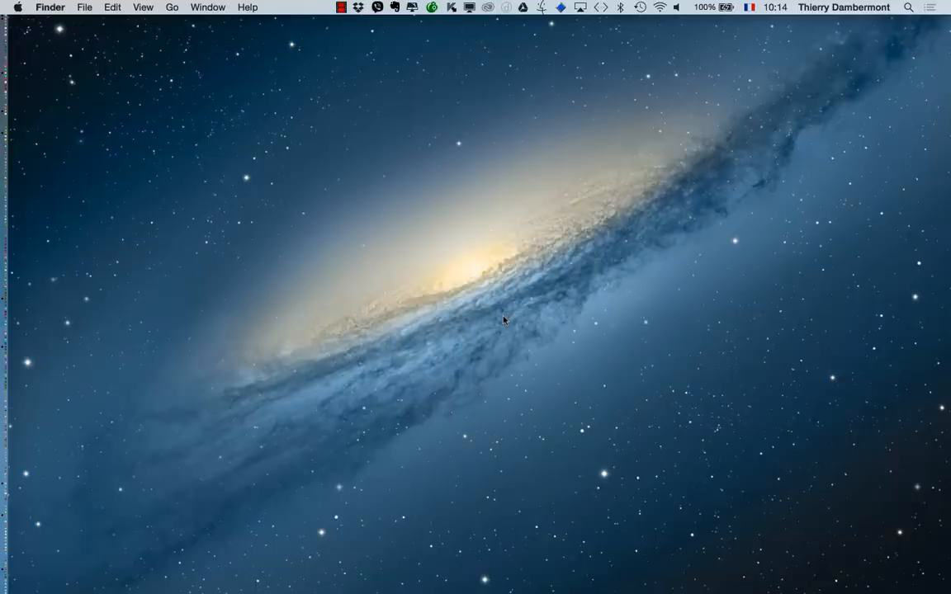
key("super+Tab")
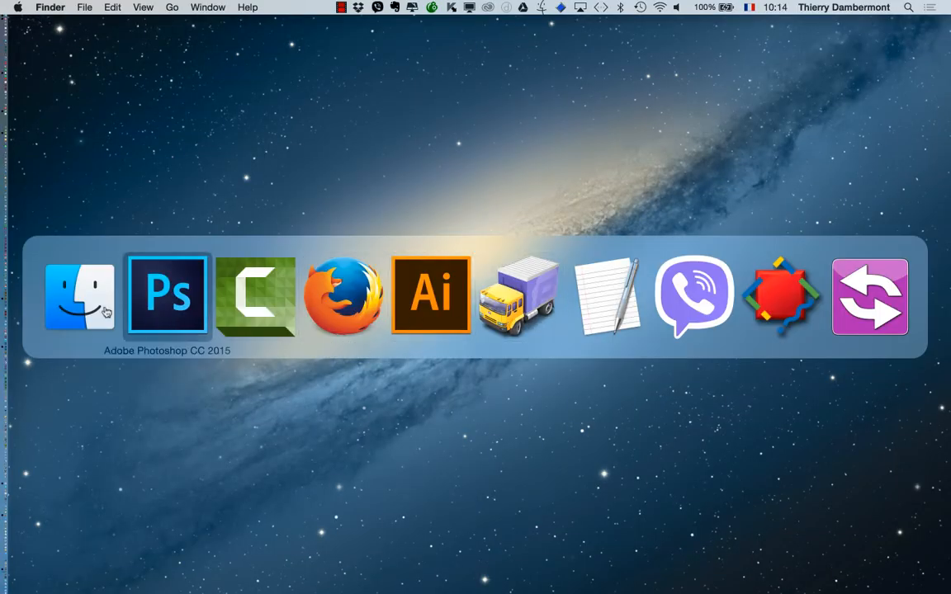
left_click(84, 7)
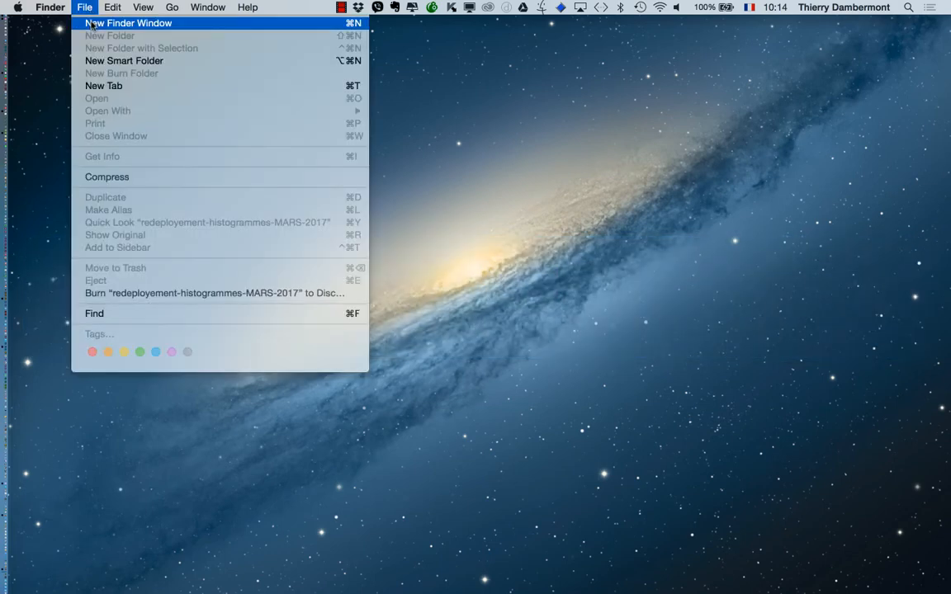
left_click(91, 23)
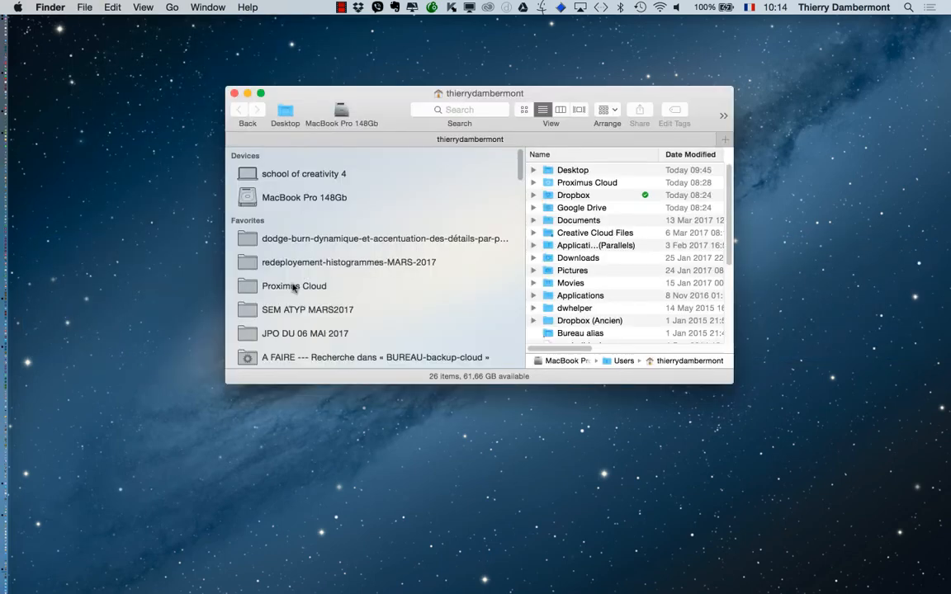
left_click(371, 239)
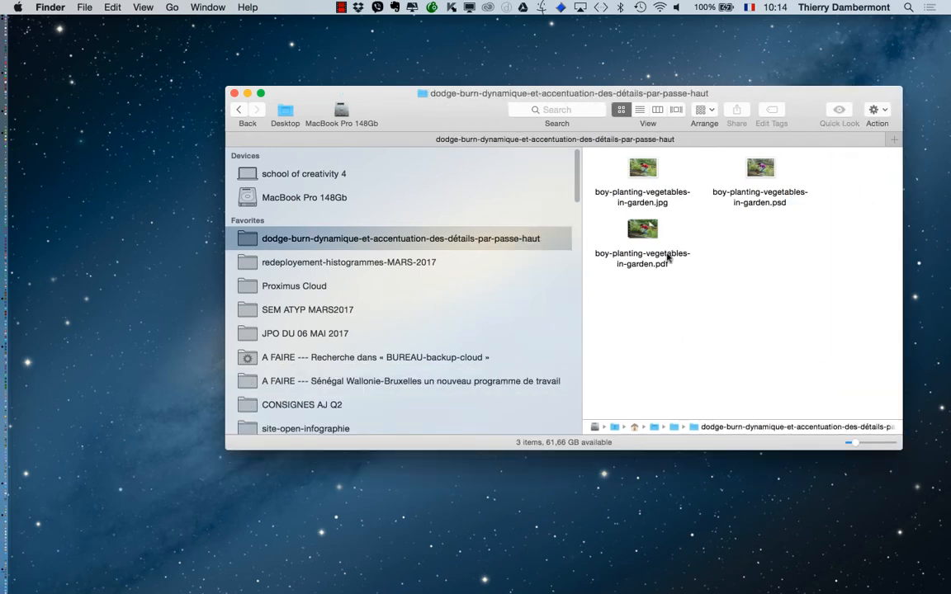
- Open boy-planting-vegetables-in-garden.pdf in Acrobat, allow full screen to watch the slideshow, then exit full screen and close the document
left_click(643, 235)
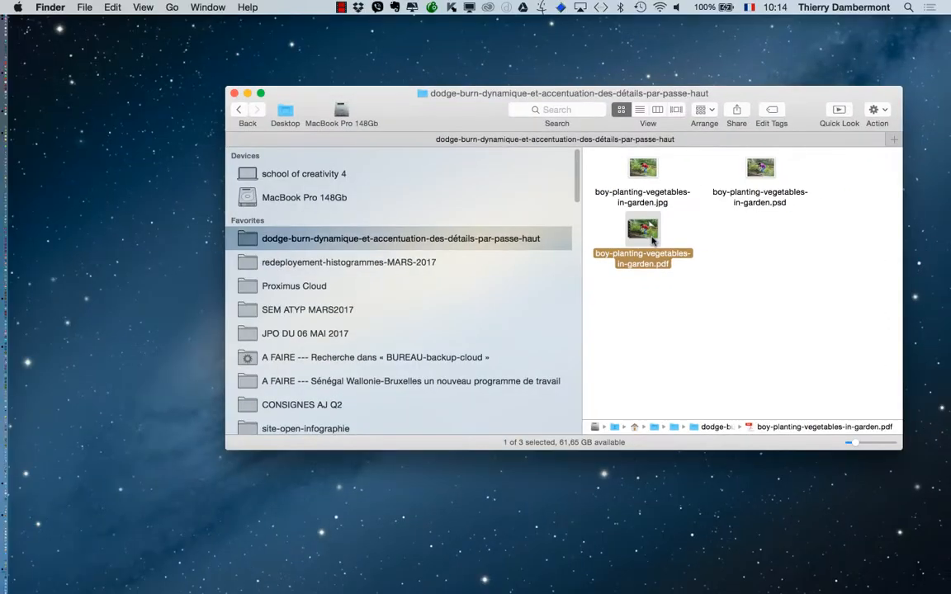
double_click(651, 237)
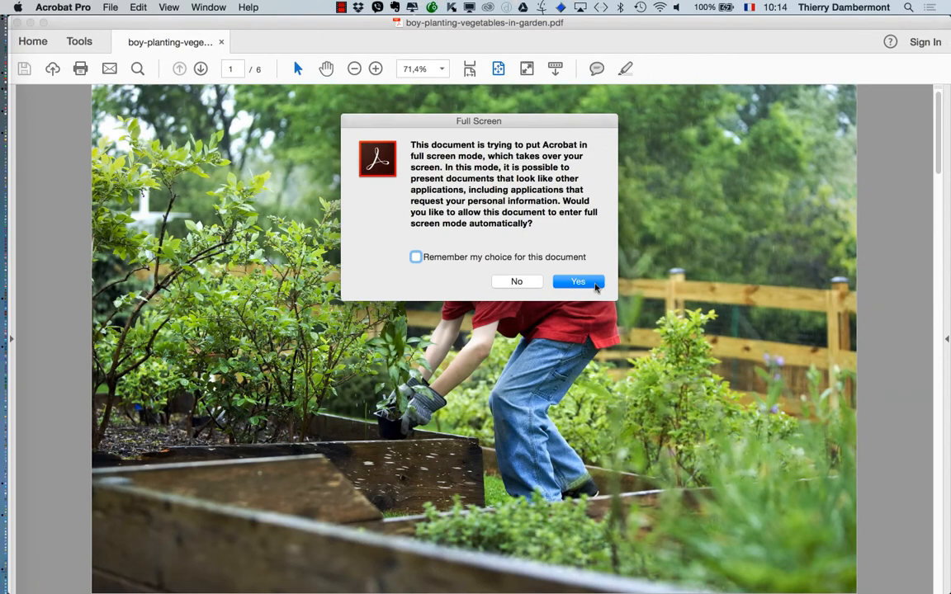
left_click(660, 378)
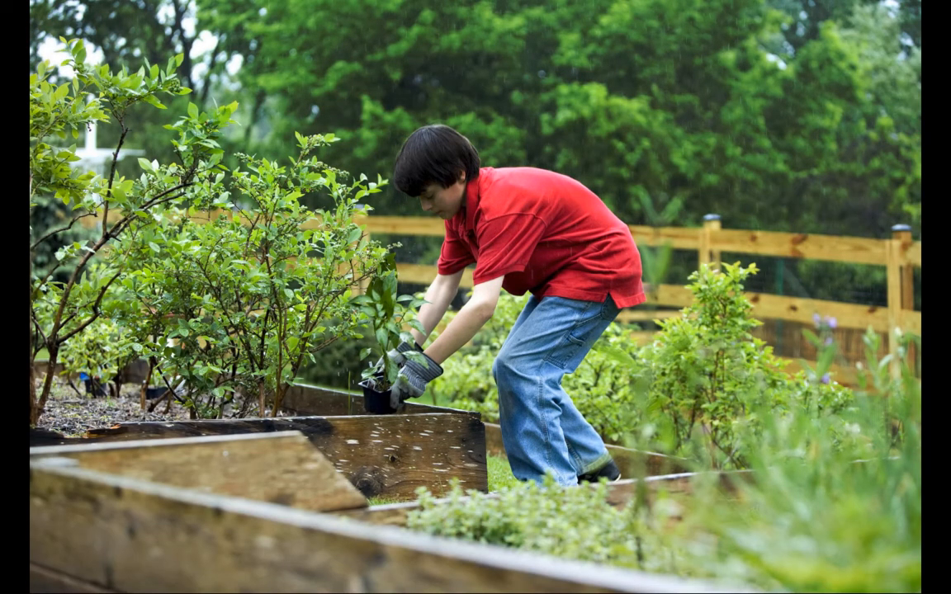
key("Escape")
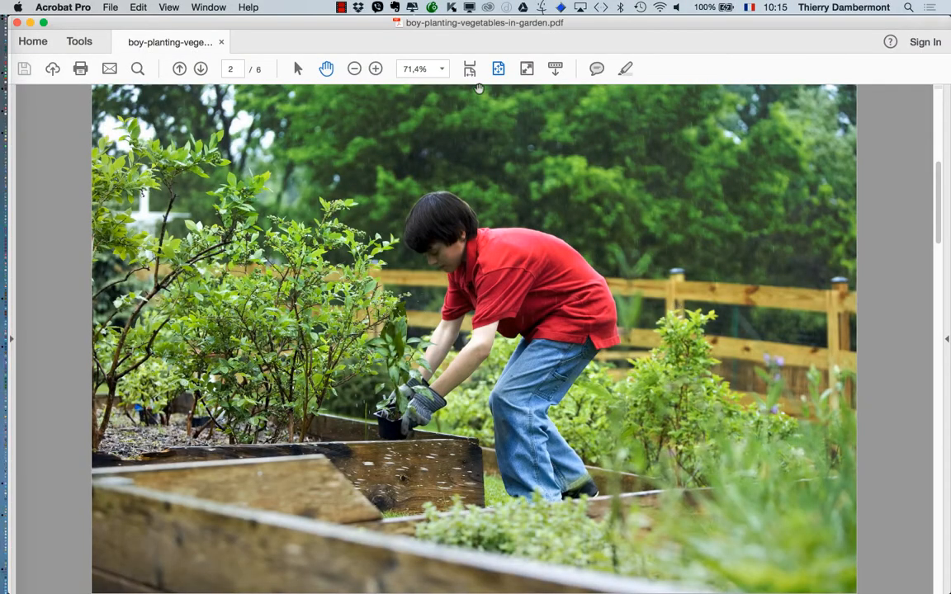
left_click(18, 22)
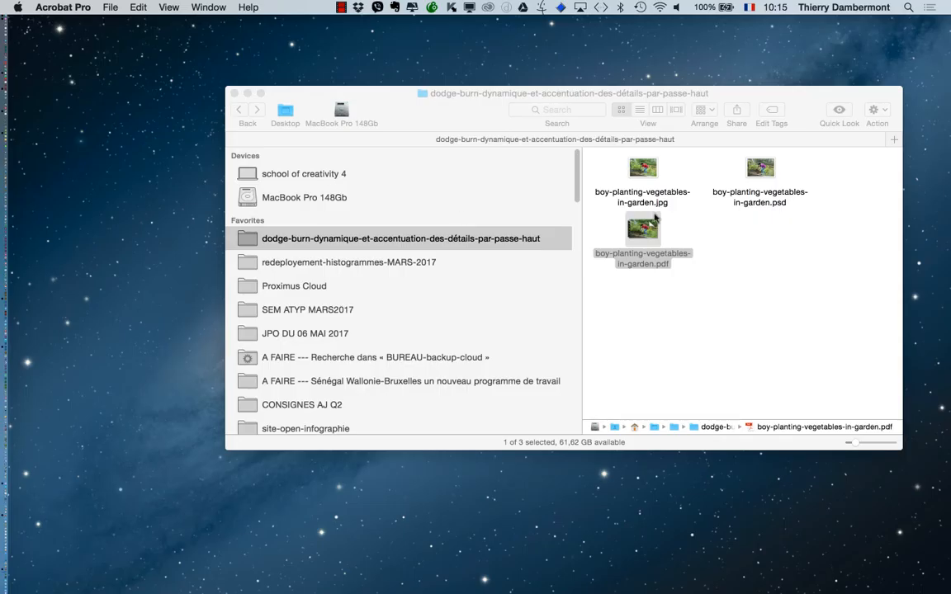
- Display the folder's files as a list, widen the Name column to fit the full file names, and shrink the Finder window
left_click(766, 303)
left_click(790, 300)
left_click(640, 109)
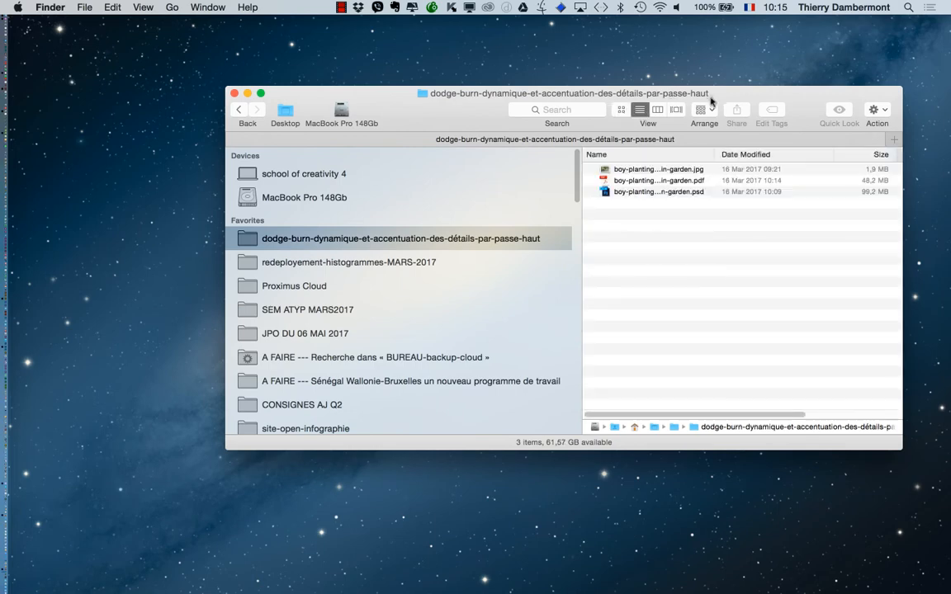
left_click_drag(711, 101, 577, 54)
left_click_drag(768, 403, 764, 394)
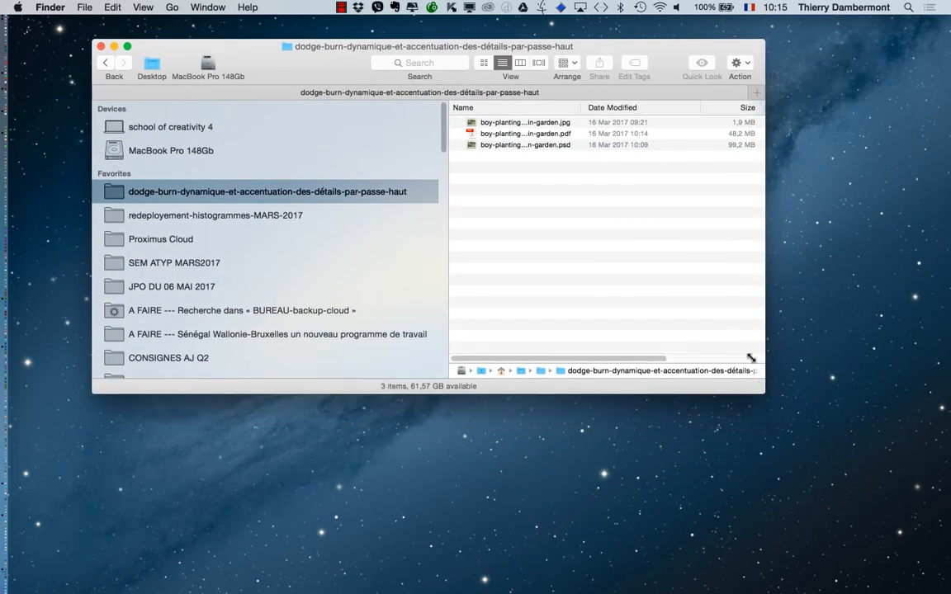
left_click_drag(751, 357, 748, 343)
left_click_drag(581, 106, 680, 115)
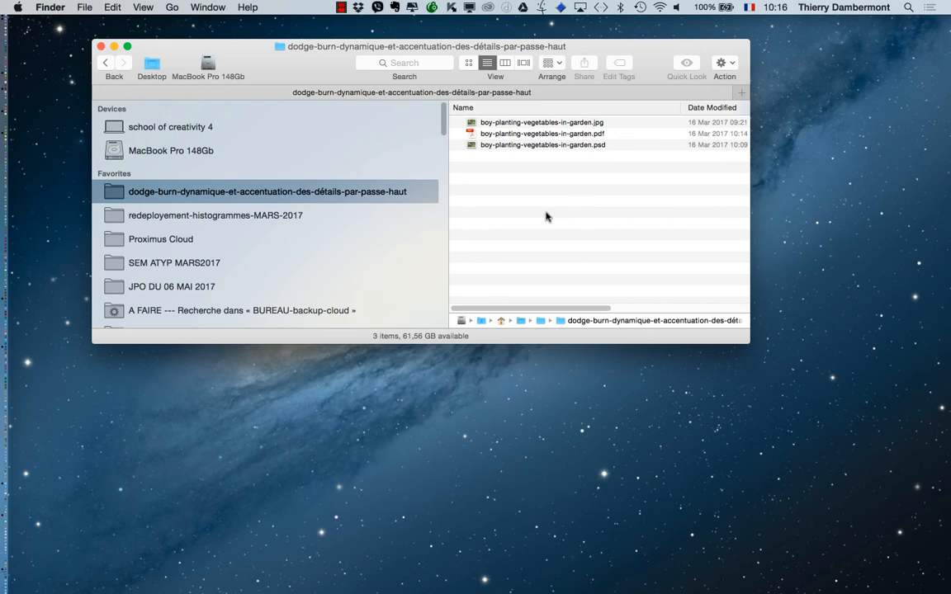
left_click_drag(748, 342, 730, 239)
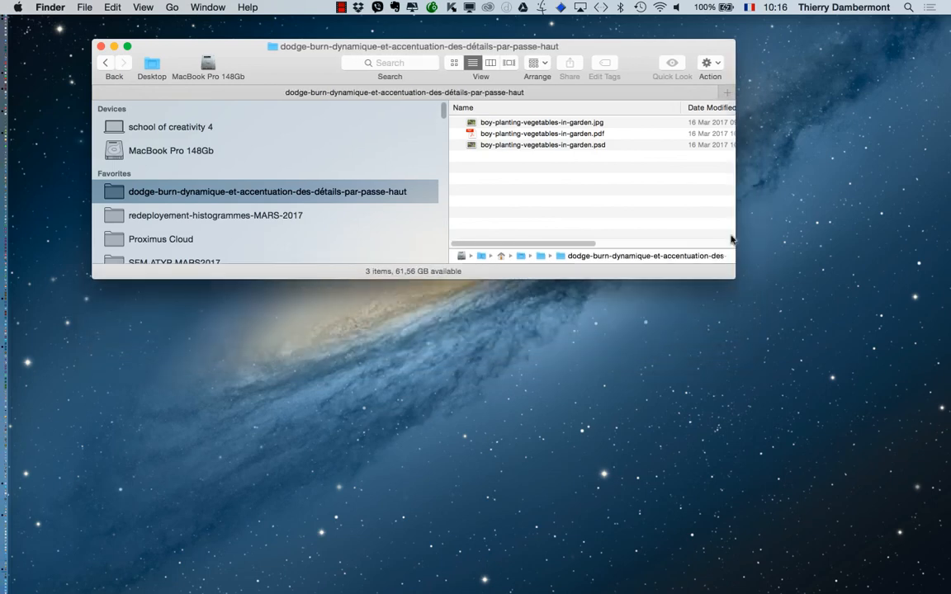
- Move the Finder window down, close it, and switch back to the garden photo in Photoshop
left_click_drag(617, 62, 658, 236)
left_click(141, 219)
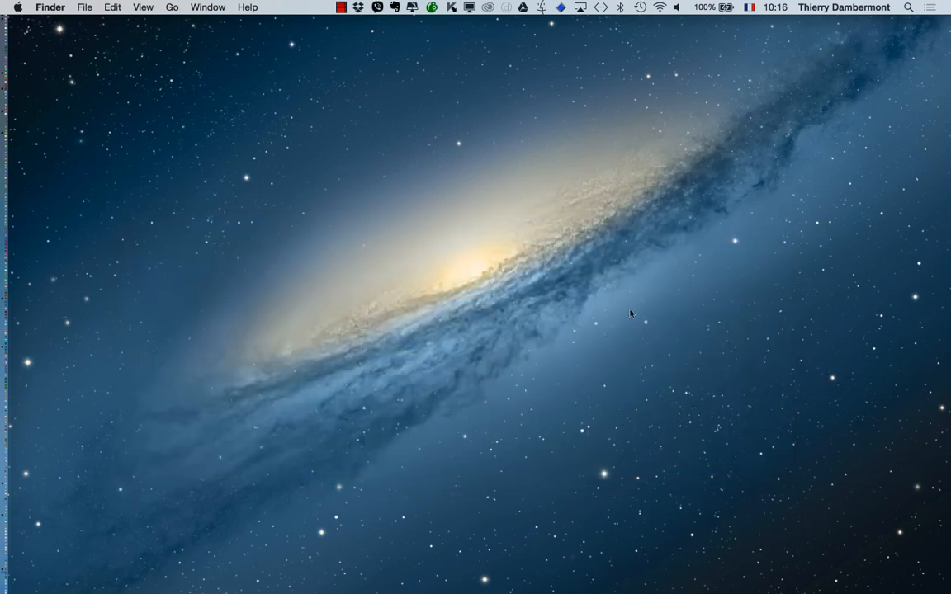
key("super+Tab")
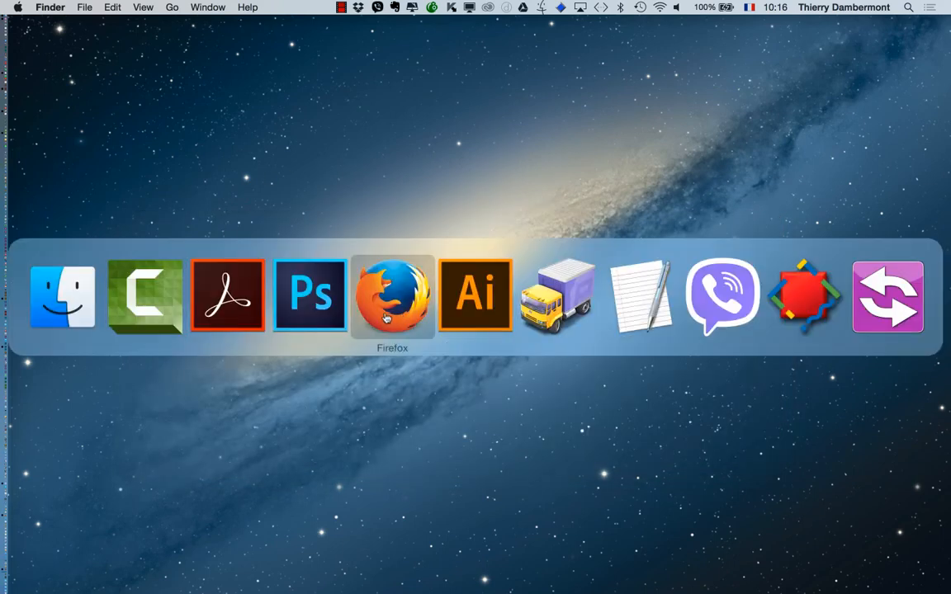
left_click(313, 311)
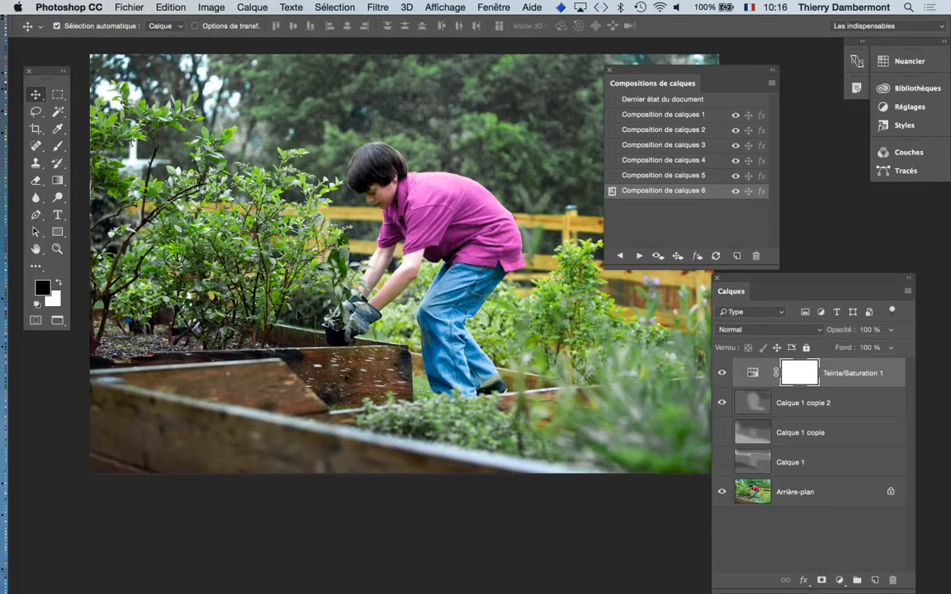